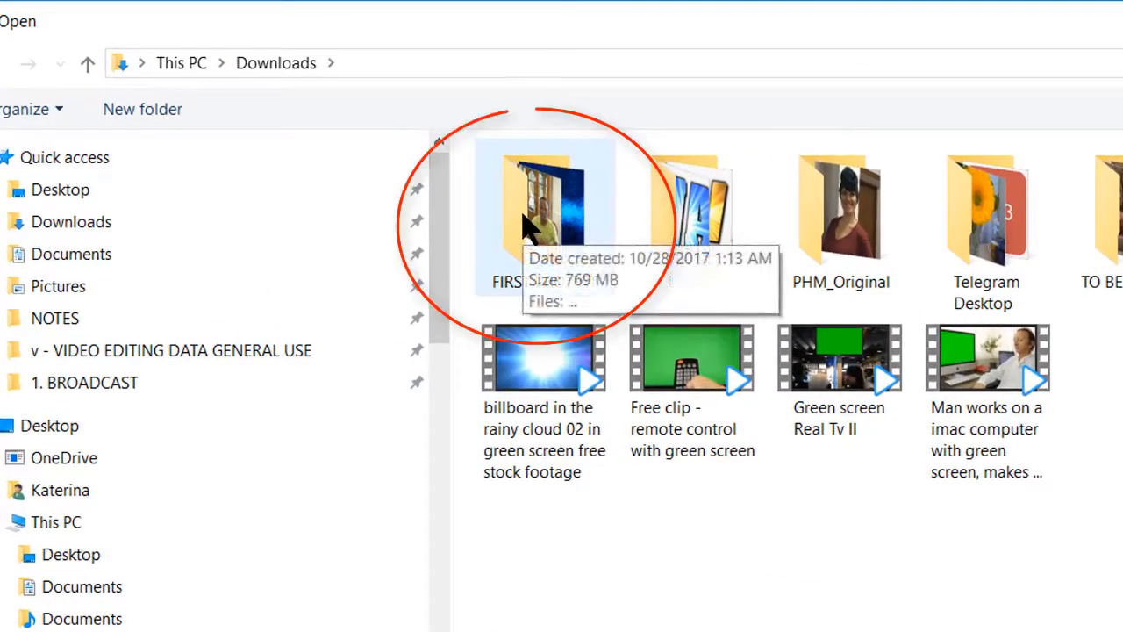
Step: Import the Blue Water Texture background and The fear of failure video from the FIRST PROJECT folder into the media bin
{"action": "double_click", "coordinate": [527, 227]}
{"action": "left_click", "coordinate": [537, 234]}
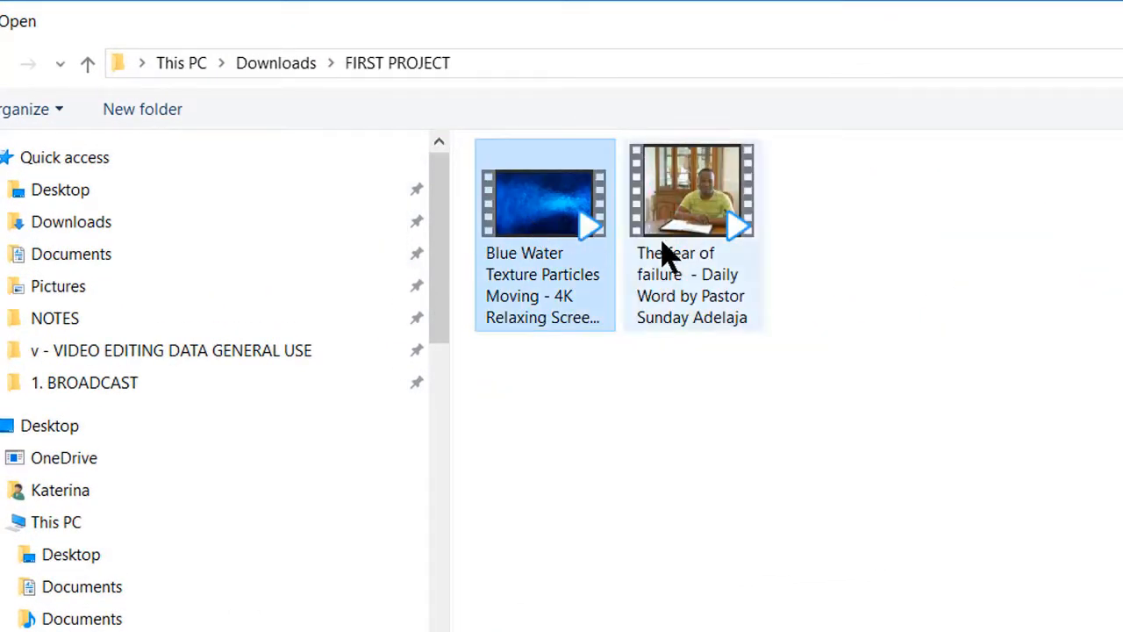
{"action": "left_click", "coordinate": [691, 235], "text": "ctrl"}
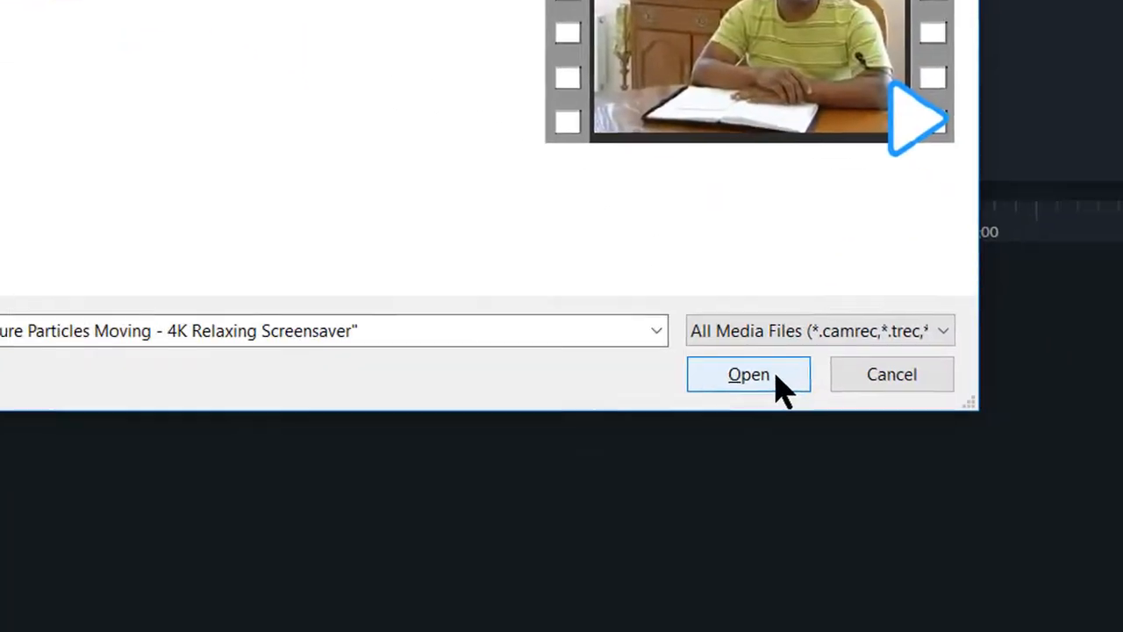
{"action": "left_click", "coordinate": [765, 369]}
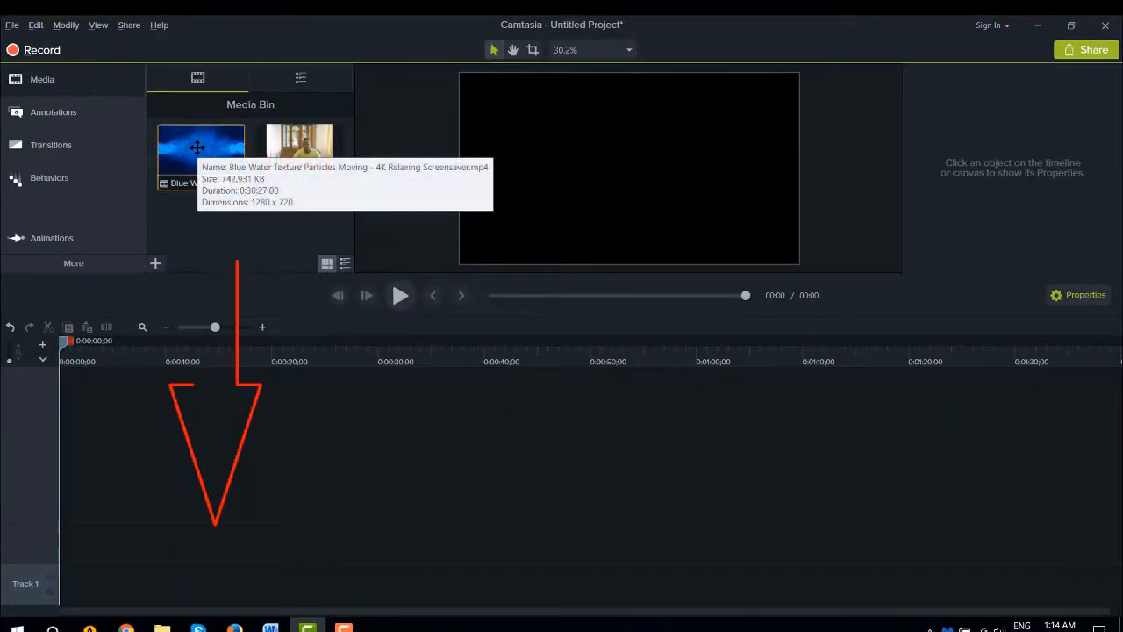
Step: Place the Blue Water background on Track 1 from the start and enlarge it to fill the whole canvas
{"action": "left_click_drag", "start_coordinate": [198, 149], "coordinate": [70, 583]}
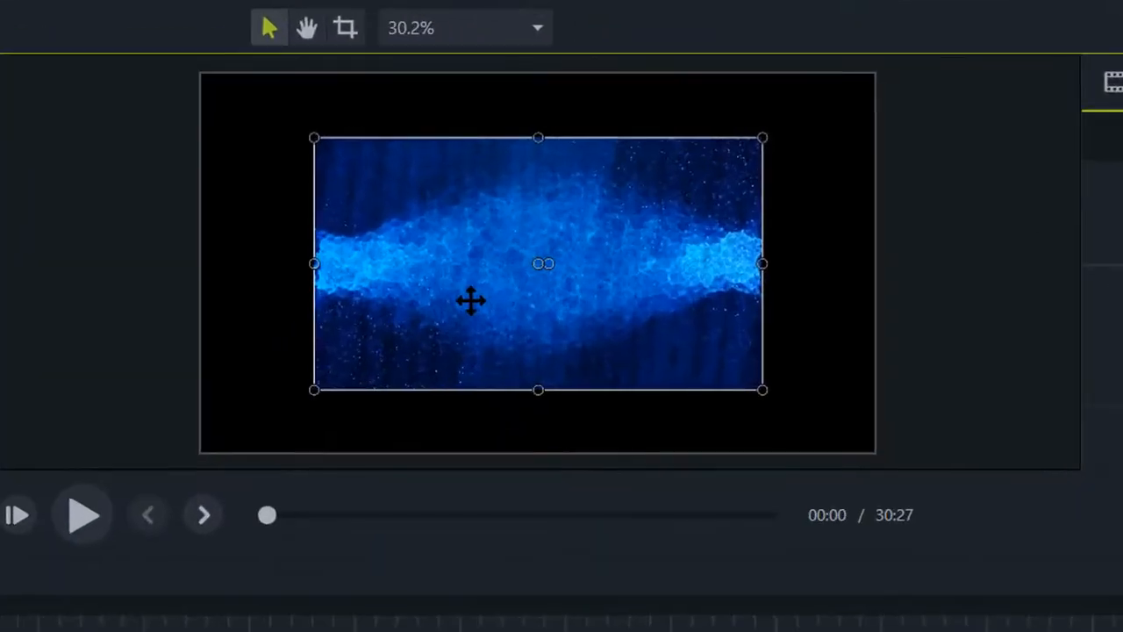
{"action": "left_click_drag", "start_coordinate": [596, 185], "coordinate": [650, 155]}
{"action": "left_click_drag", "start_coordinate": [425, 327], "coordinate": [201, 452]}
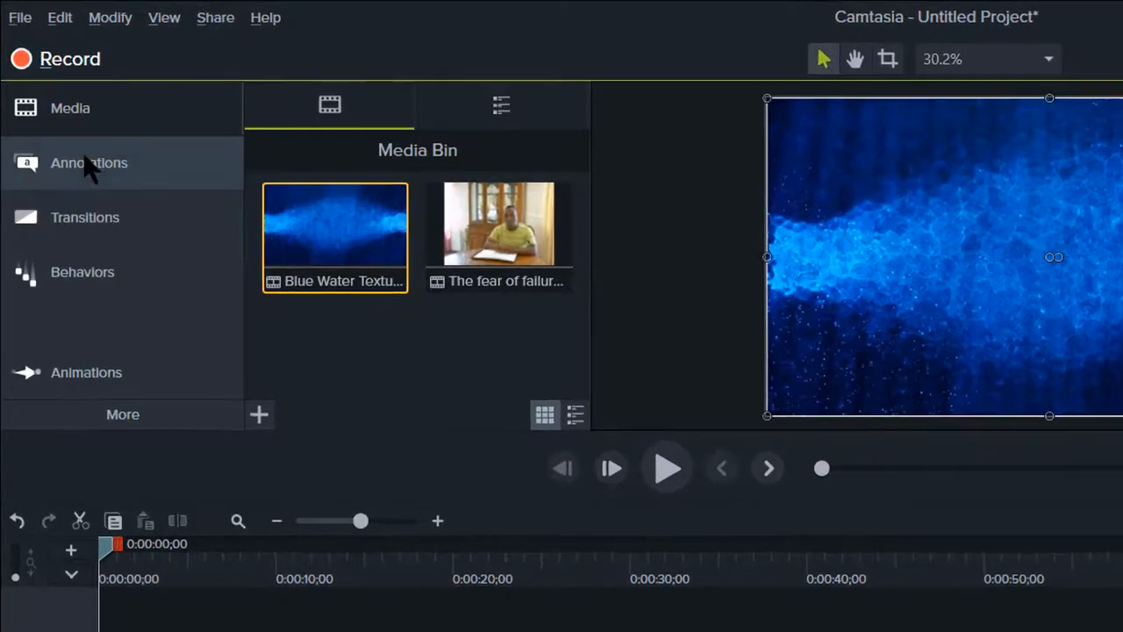
Step: Add a plain text callout reading "ADD VIDEO TITLE HERE" over the background and increase its font size
{"action": "left_click", "coordinate": [50, 98]}
{"action": "left_click_drag", "start_coordinate": [288, 383], "coordinate": [906, 229]}
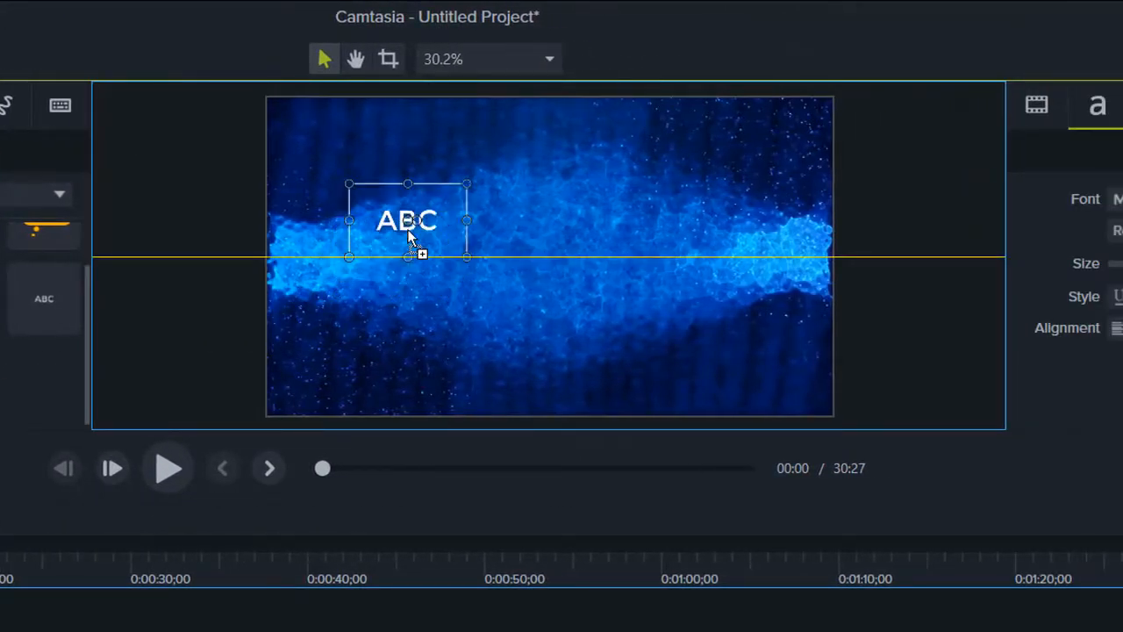
{"action": "left_click_drag", "start_coordinate": [407, 229], "coordinate": [408, 229]}
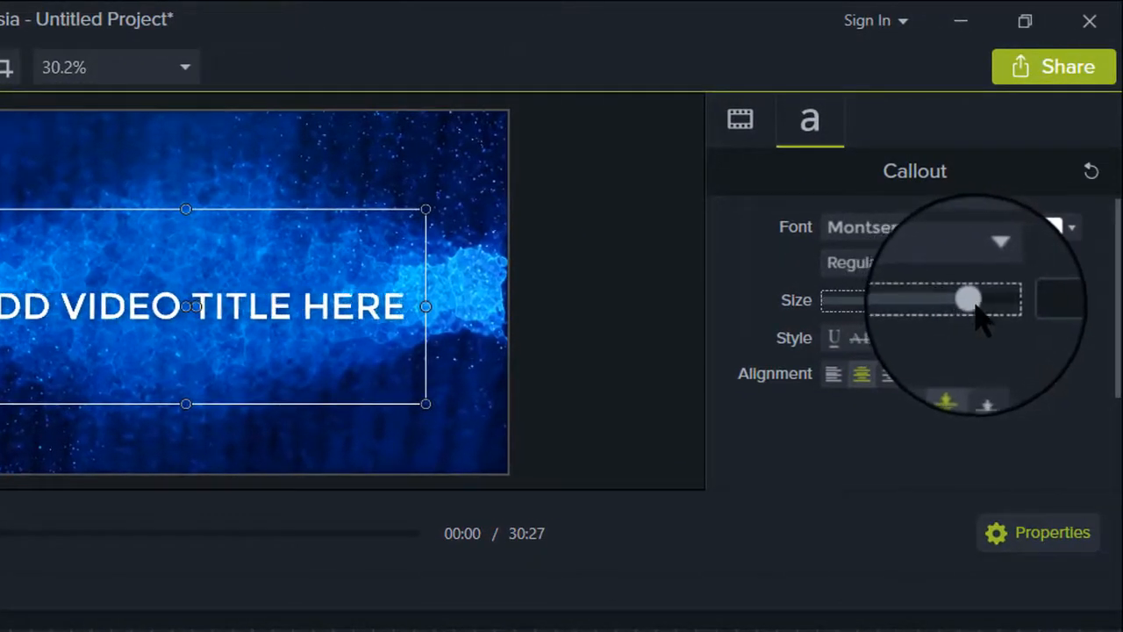
{"action": "left_click_drag", "start_coordinate": [974, 303], "coordinate": [997, 313]}
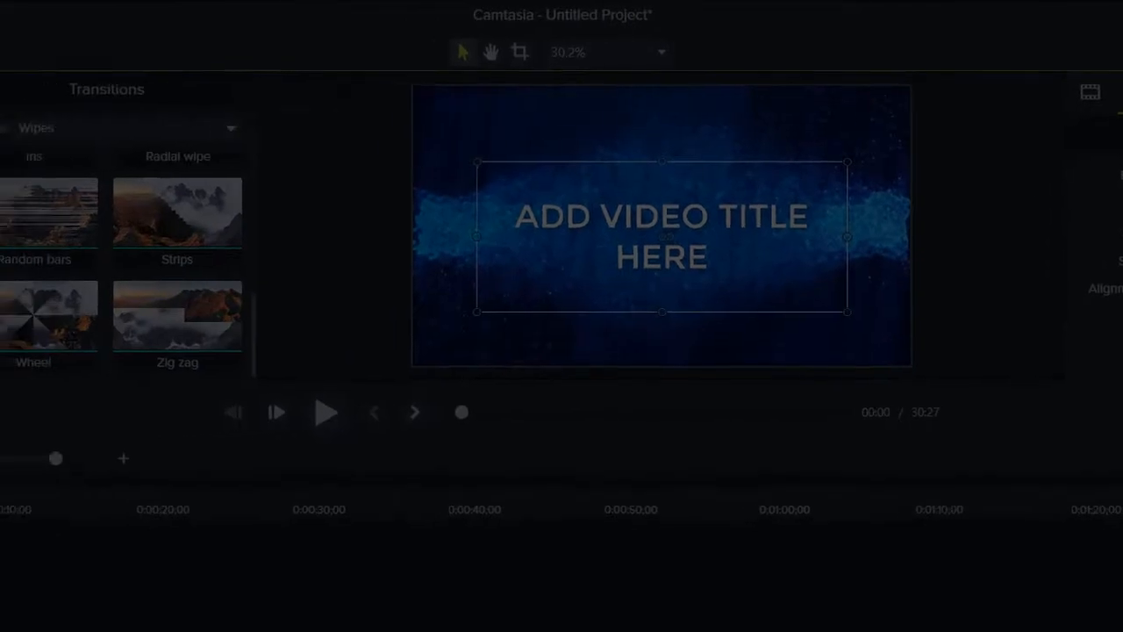
Step: Apply the Pulsating behavior to the title callout
{"action": "left_click", "coordinate": [77, 222]}
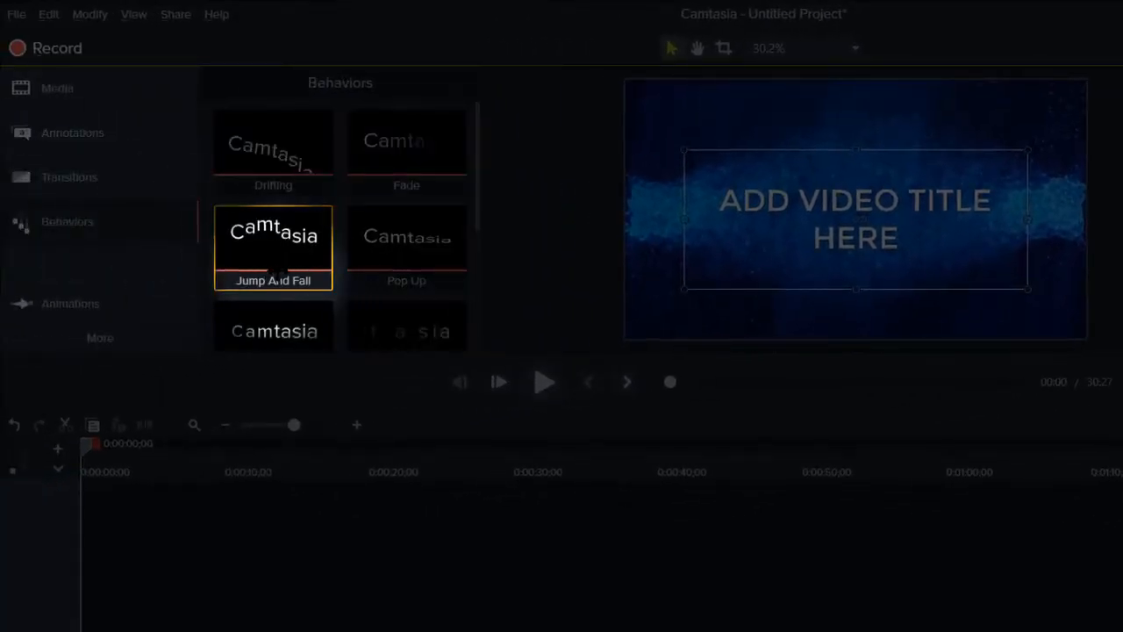
{"action": "scroll", "coordinate": [273, 263], "scroll_direction": "down", "scroll_amount": 1}
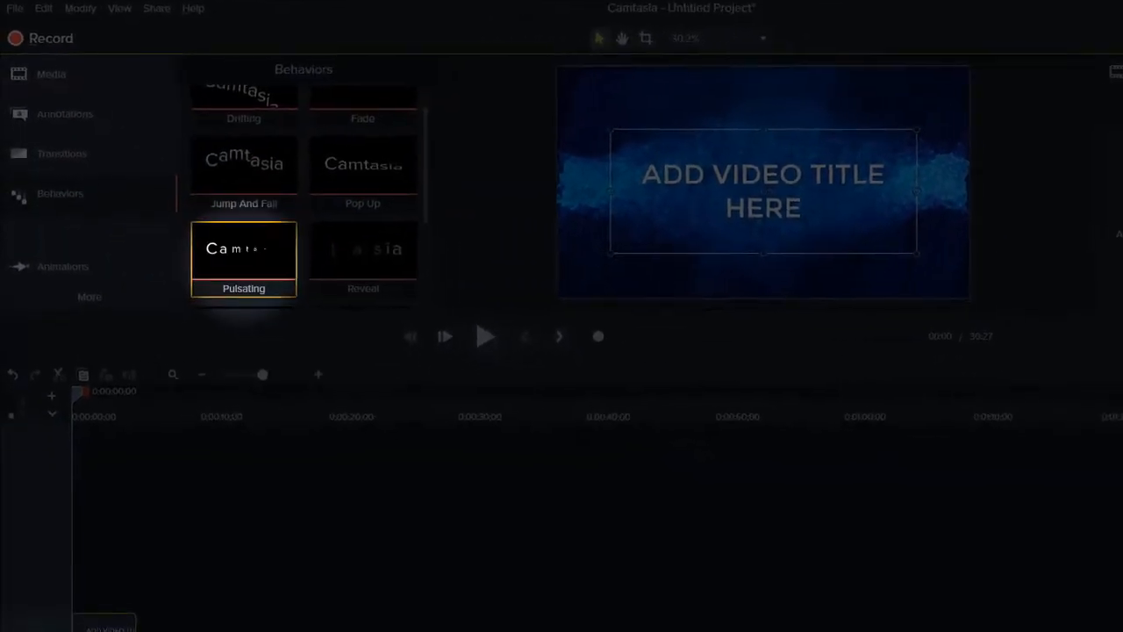
{"action": "left_click_drag", "start_coordinate": [244, 259], "coordinate": [562, 160]}
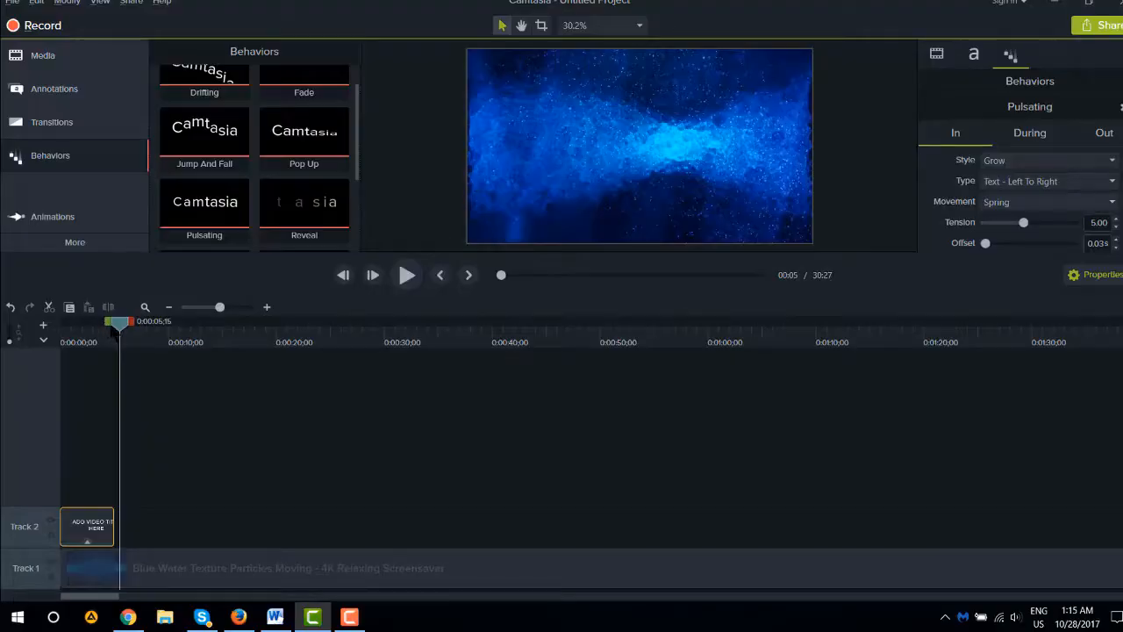
Step: Reposition the title callout higher on the canvas, leaving room for a second line of text below
{"action": "left_click_drag", "start_coordinate": [119, 324], "coordinate": [113, 322]}
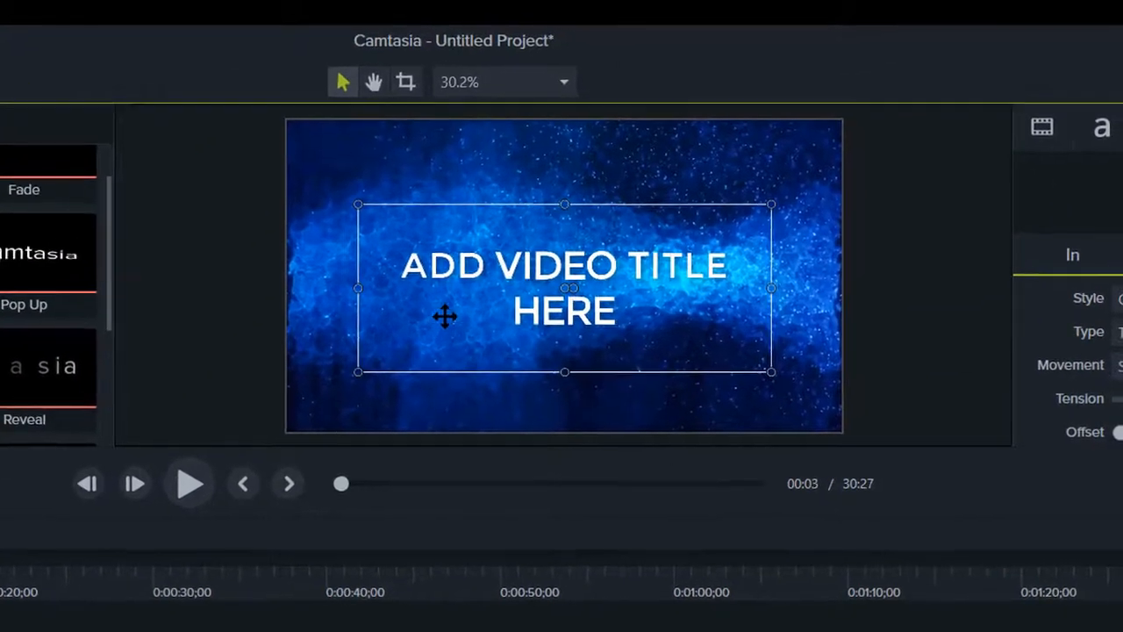
{"action": "left_click_drag", "start_coordinate": [679, 105], "coordinate": [680, 78]}
{"action": "left_click_drag", "start_coordinate": [449, 278], "coordinate": [450, 265]}
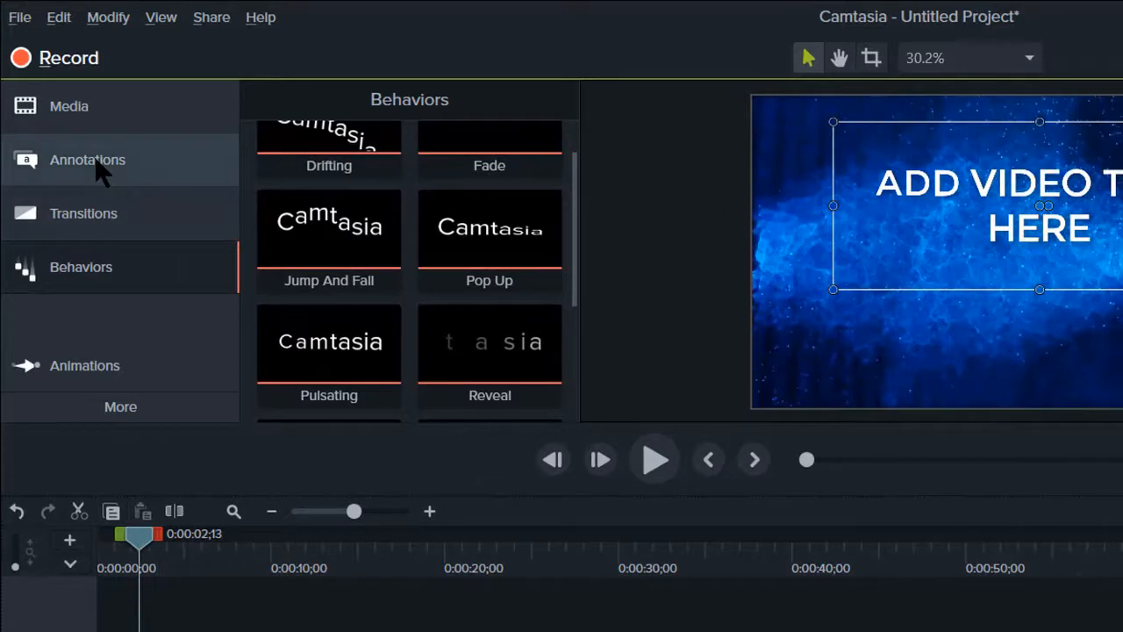
Step: Add a plain text callout with the speaker's name below the title and apply the Reveal behavior to it
{"action": "left_click", "coordinate": [97, 168]}
{"action": "left_click_drag", "start_coordinate": [284, 392], "coordinate": [948, 323]}
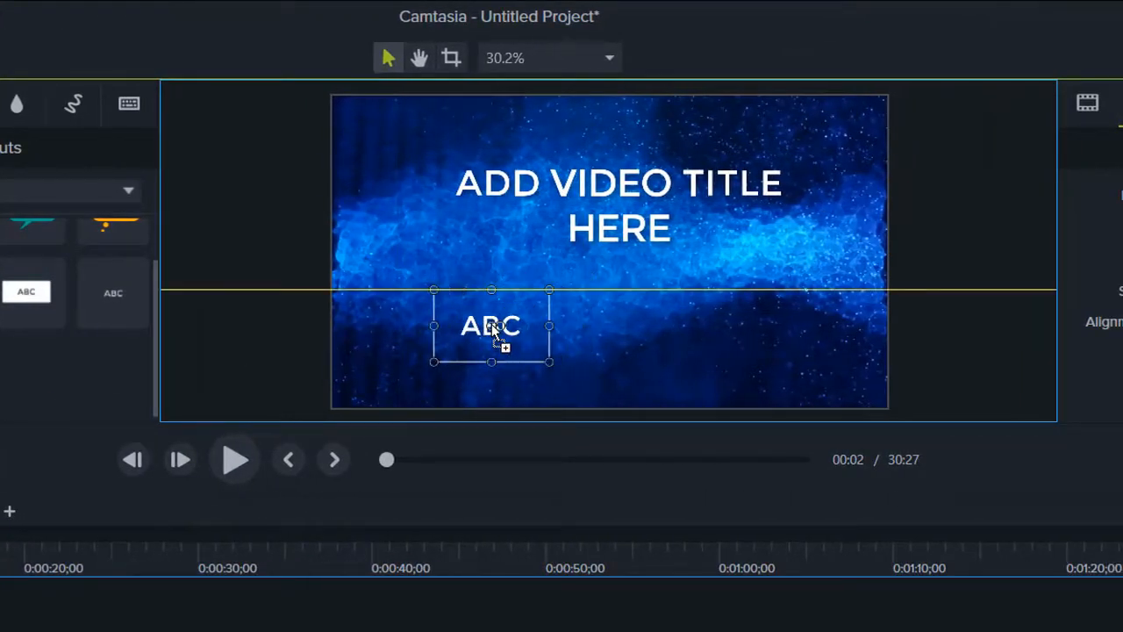
{"action": "left_click_drag", "start_coordinate": [491, 324], "coordinate": [493, 325]}
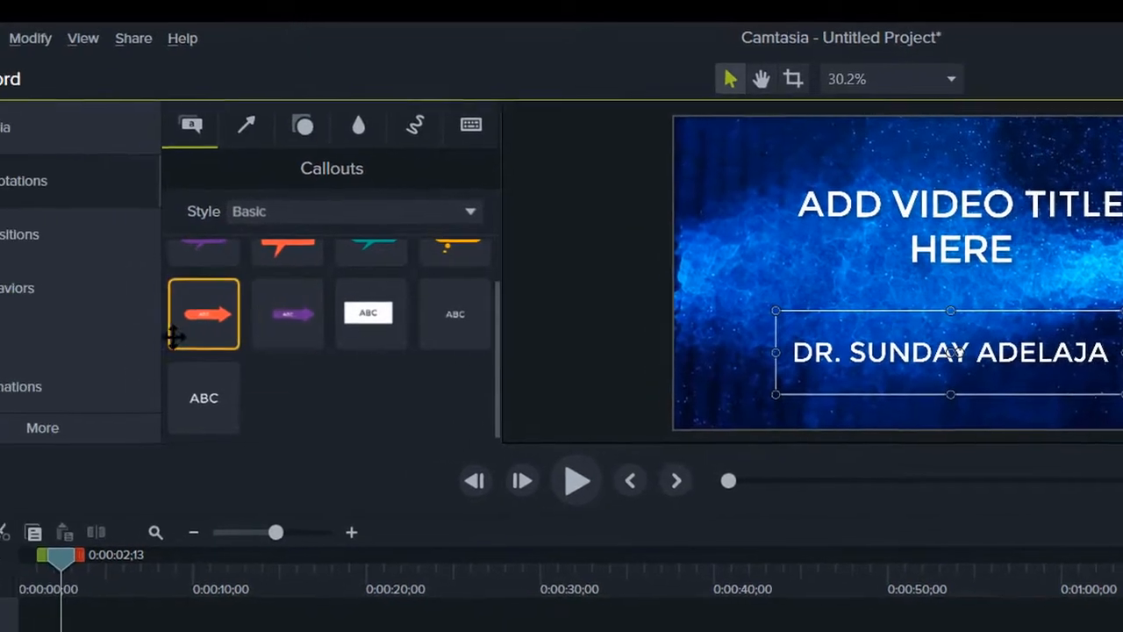
{"action": "left_click", "coordinate": [9, 288]}
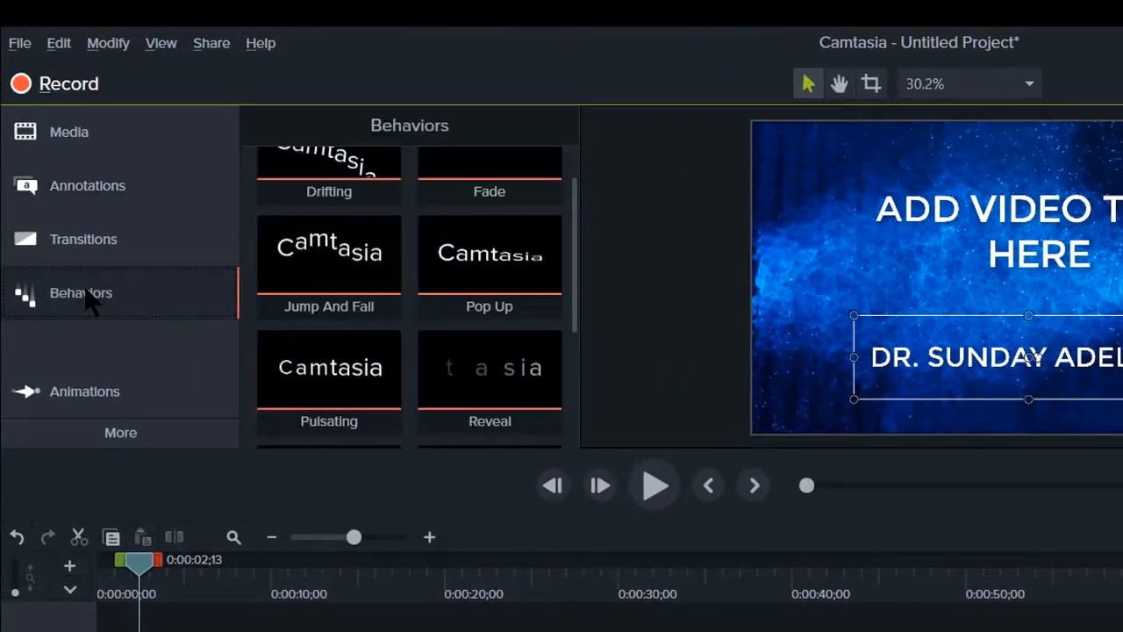
{"action": "left_click_drag", "start_coordinate": [489, 368], "coordinate": [929, 378]}
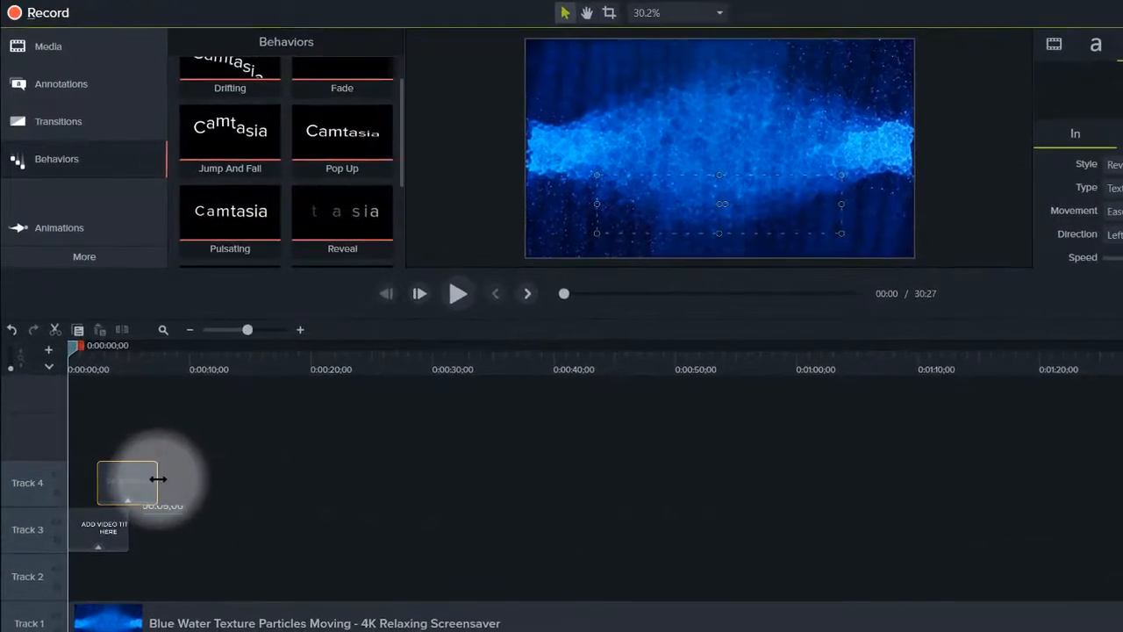
Step: Shorten the name callout and lengthen the title callout so both end at the same point on the timeline
{"action": "left_click_drag", "start_coordinate": [157, 479], "coordinate": [139, 482]}
{"action": "left_click_drag", "start_coordinate": [132, 522], "coordinate": [139, 522]}
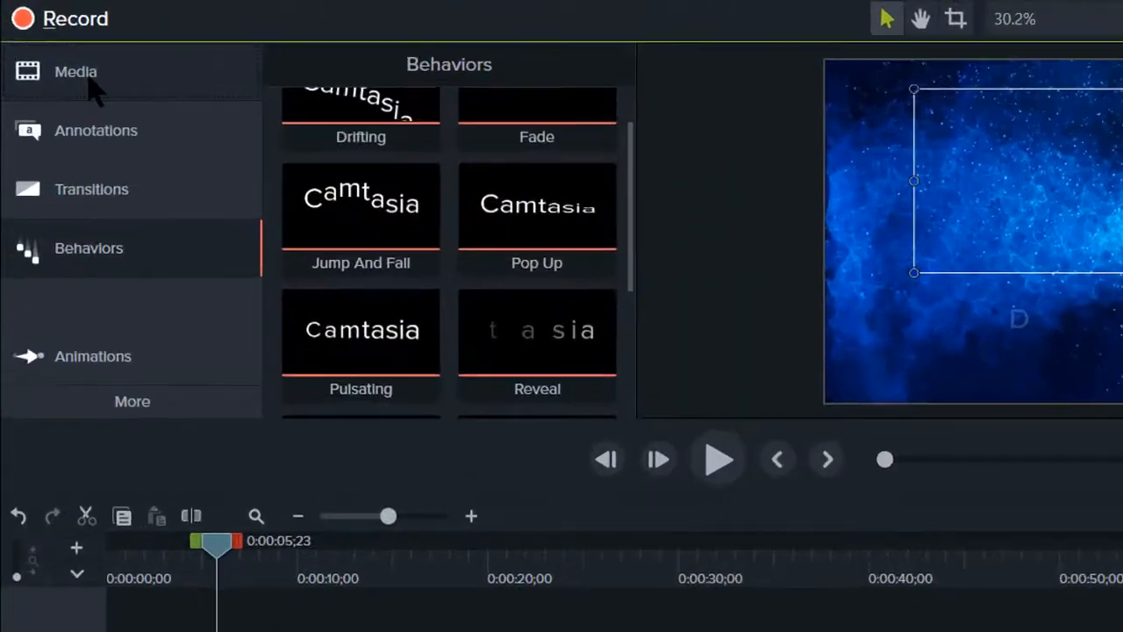
Step: Place The fear of failure video on Track 2 near the end of the titles and enlarge it over the background
{"action": "left_click", "coordinate": [50, 51]}
{"action": "left_click_drag", "start_coordinate": [647, 254], "coordinate": [228, 415]}
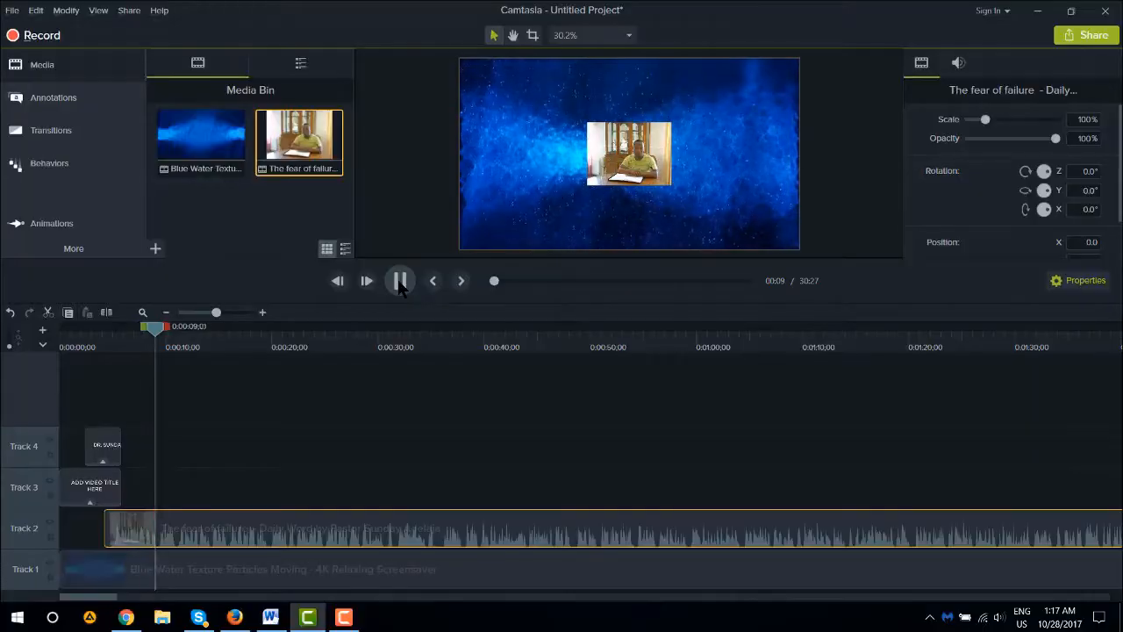
{"action": "left_click", "coordinate": [399, 282]}
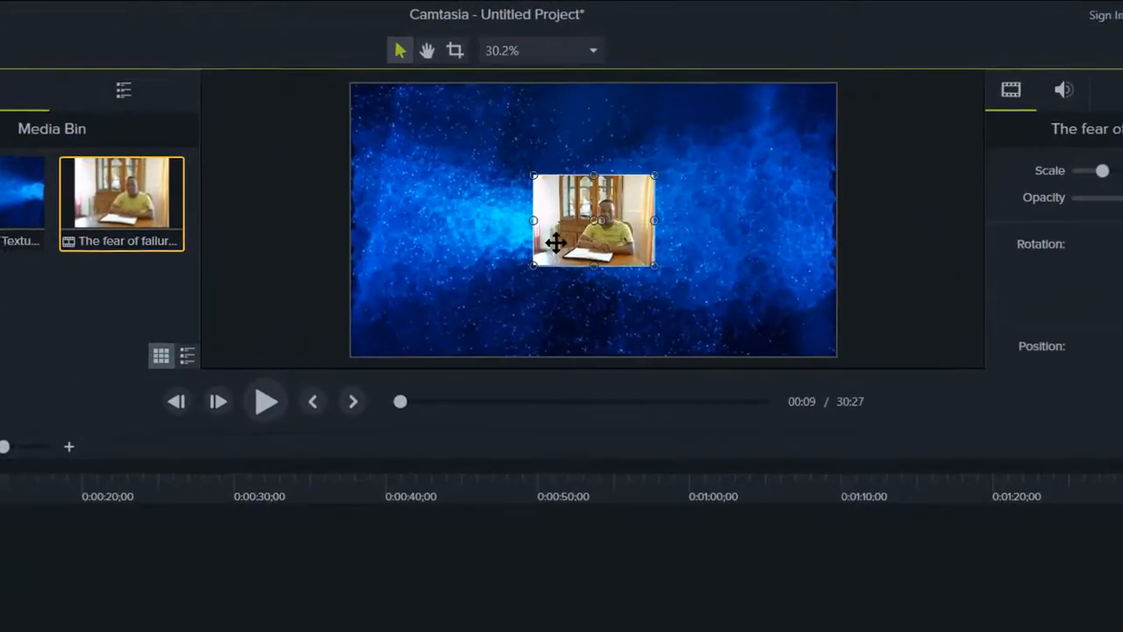
{"action": "left_click_drag", "start_coordinate": [555, 243], "coordinate": [501, 275]}
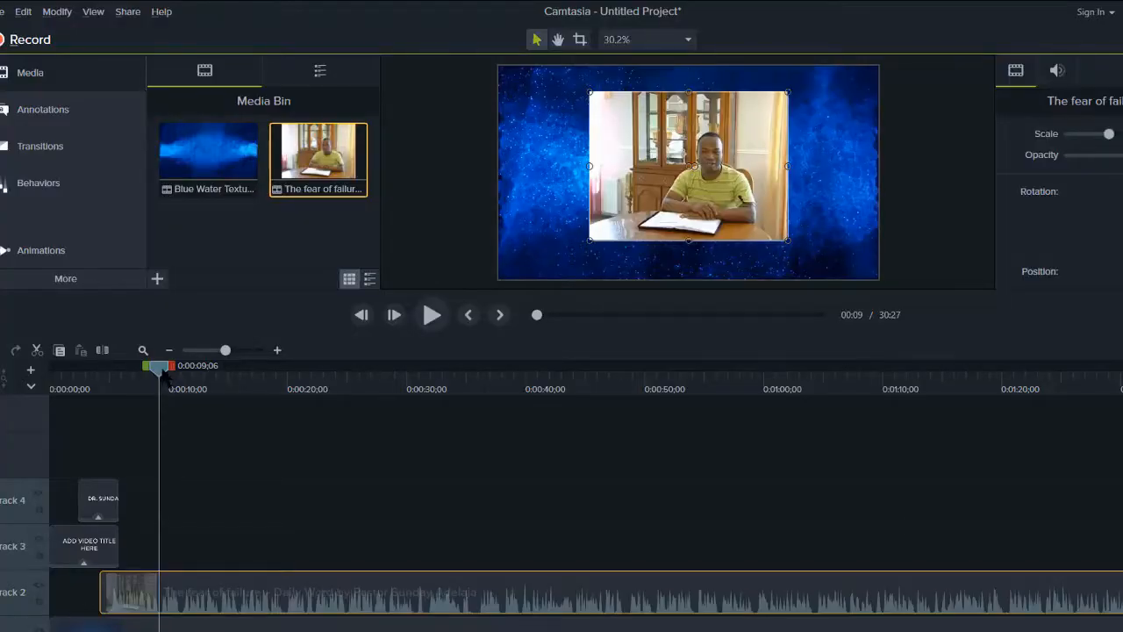
Step: Split the speaker video and the background at 0:02:22;06 and delete everything after that point
{"action": "left_click_drag", "start_coordinate": [164, 373], "coordinate": [602, 402]}
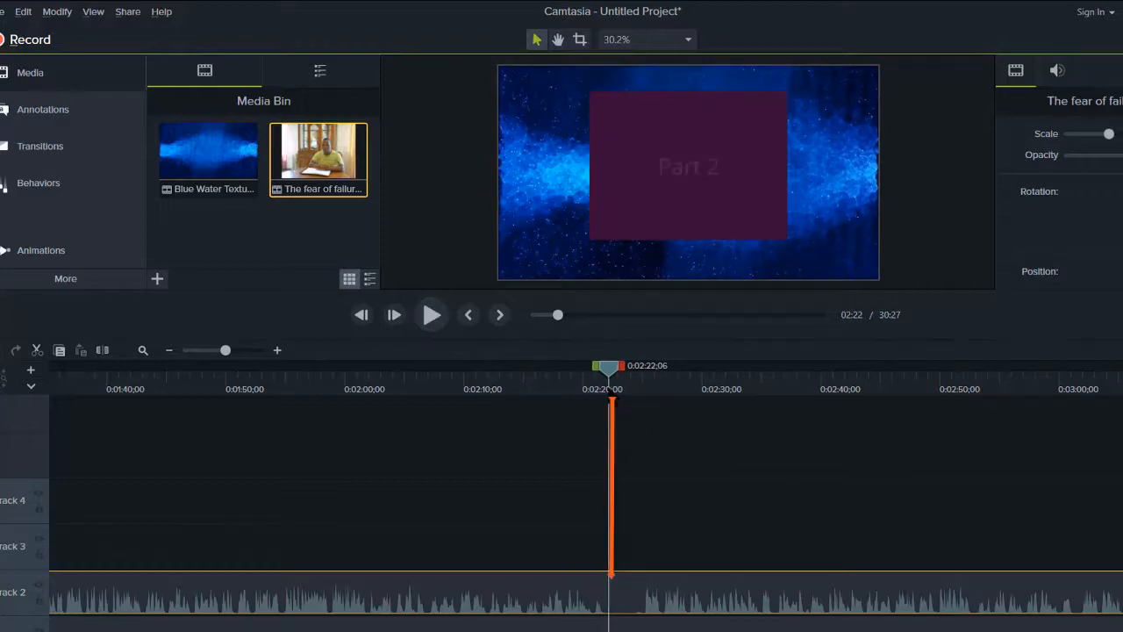
{"action": "key", "text": "ctrl+s"}
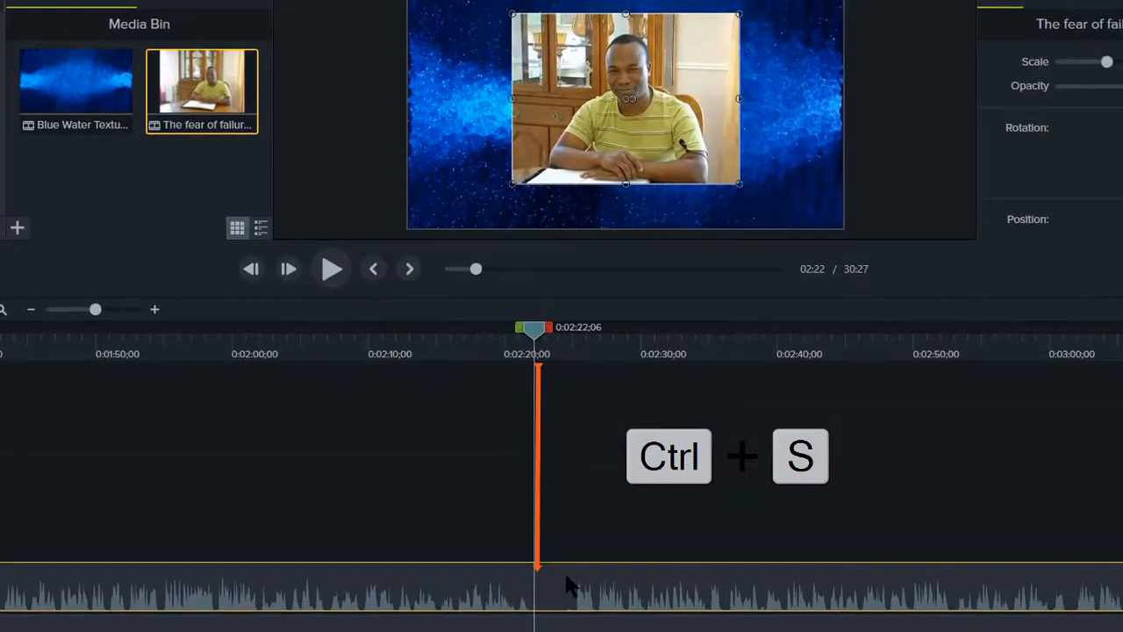
{"action": "left_click", "coordinate": [567, 584]}
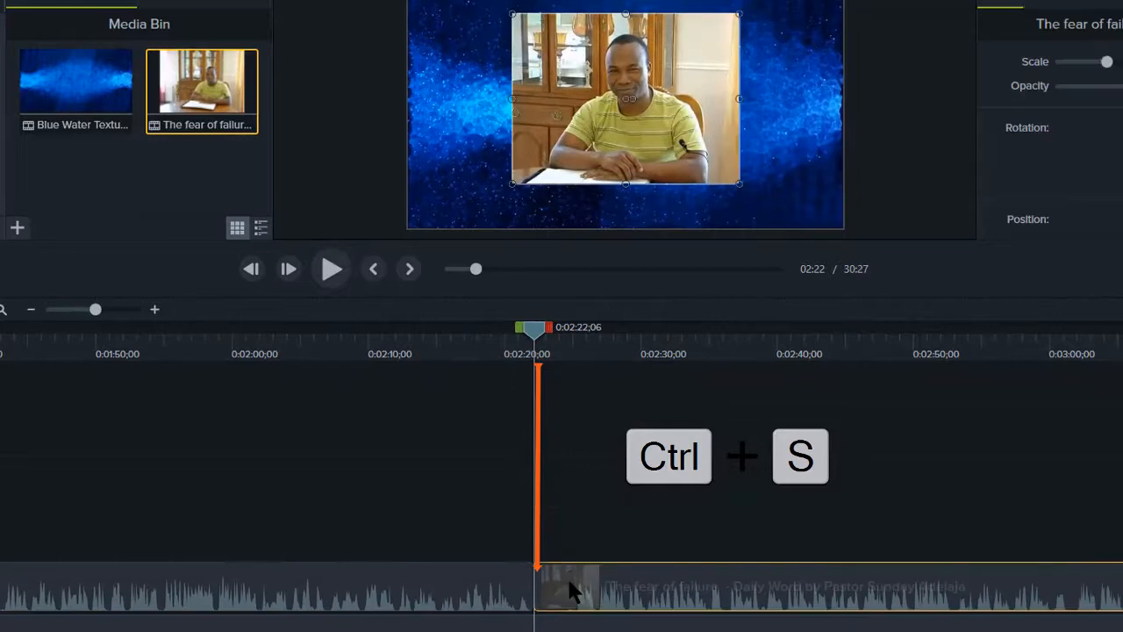
{"action": "key", "text": "Delete"}
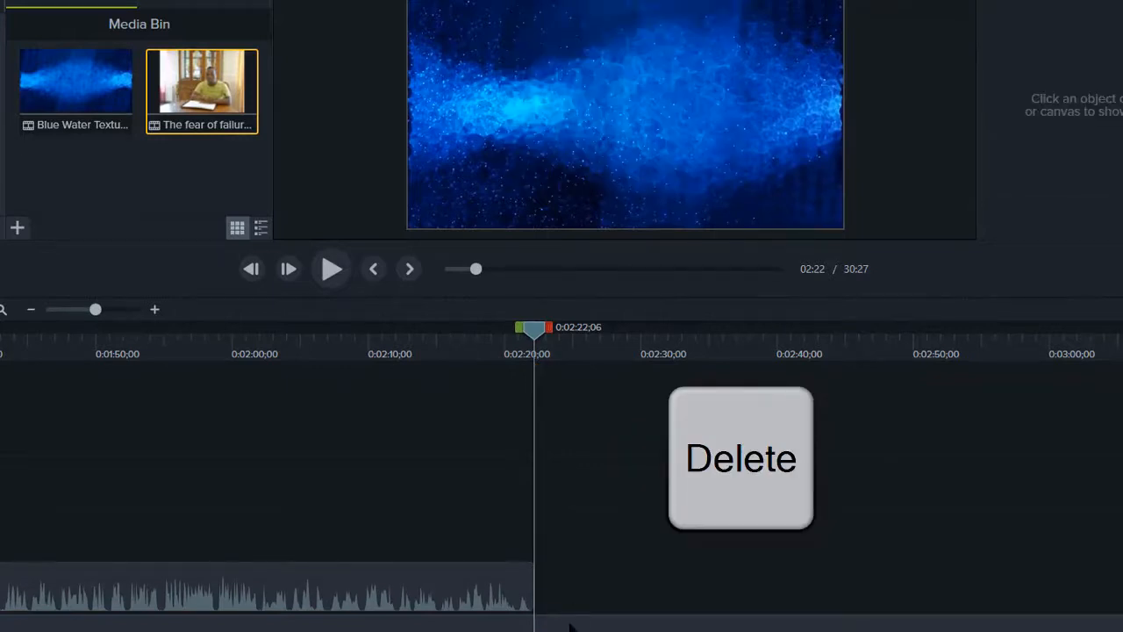
{"action": "left_click", "coordinate": [571, 623]}
{"action": "key", "text": "Delete"}
Step: Shift The fear of failure clip on Track 2 so it starts where the title and name callouts end
{"action": "scroll", "coordinate": [562, 482], "scroll_direction": "left", "scroll_amount": 10}
{"action": "scroll", "coordinate": [562, 491], "scroll_direction": "left", "scroll_amount": 3}
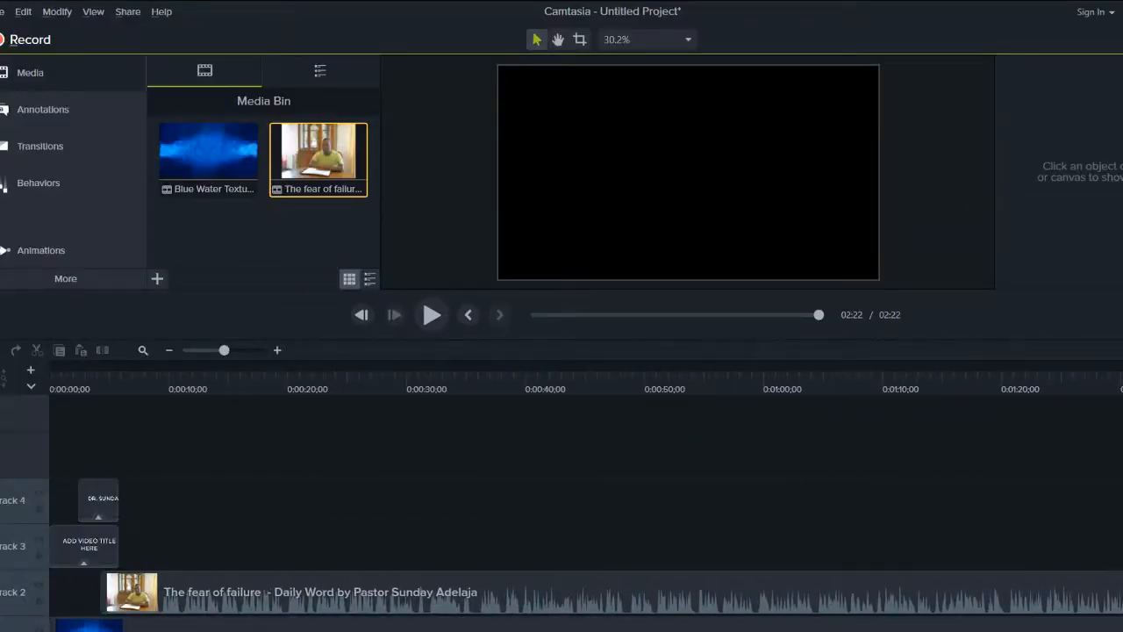
{"action": "left_click", "coordinate": [109, 378]}
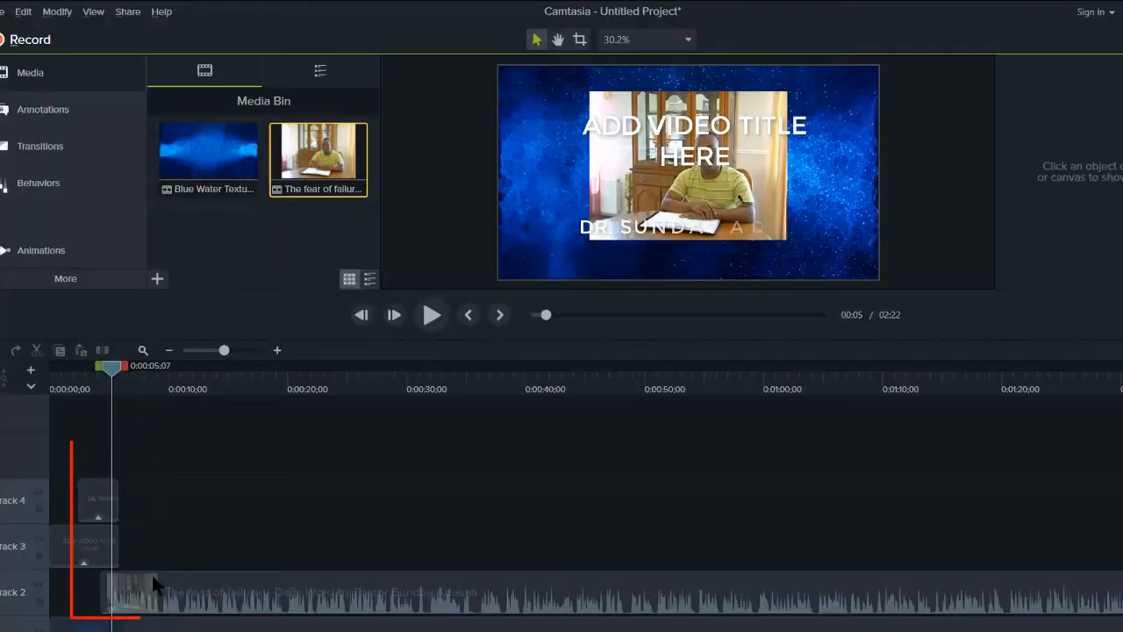
{"action": "left_click_drag", "start_coordinate": [138, 600], "coordinate": [151, 600]}
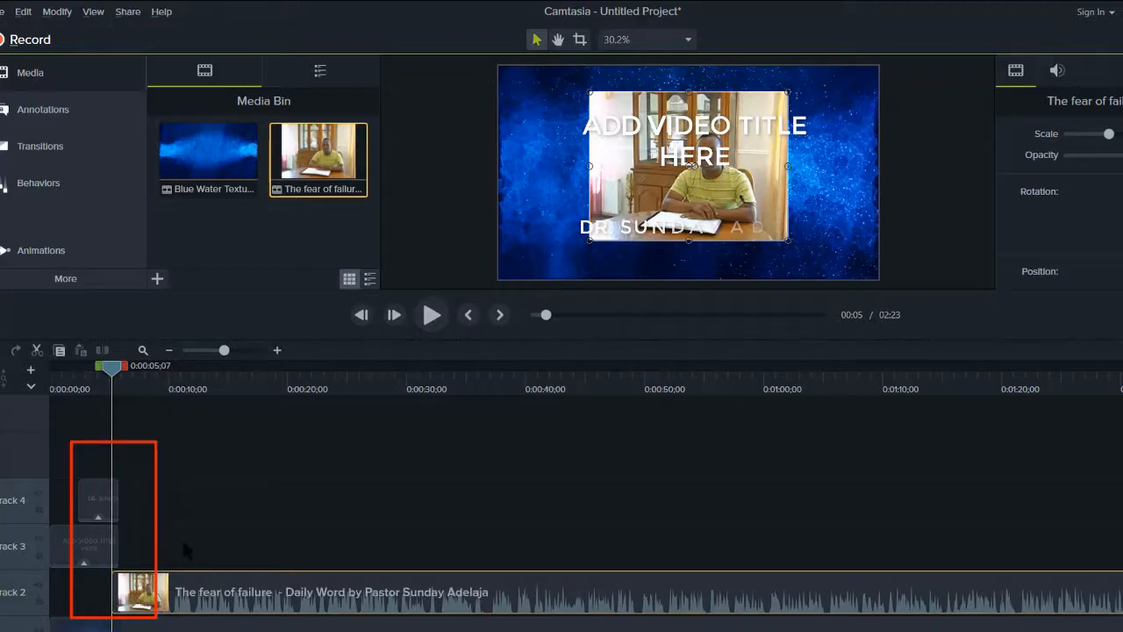
{"action": "left_click_drag", "start_coordinate": [152, 601], "coordinate": [160, 605]}
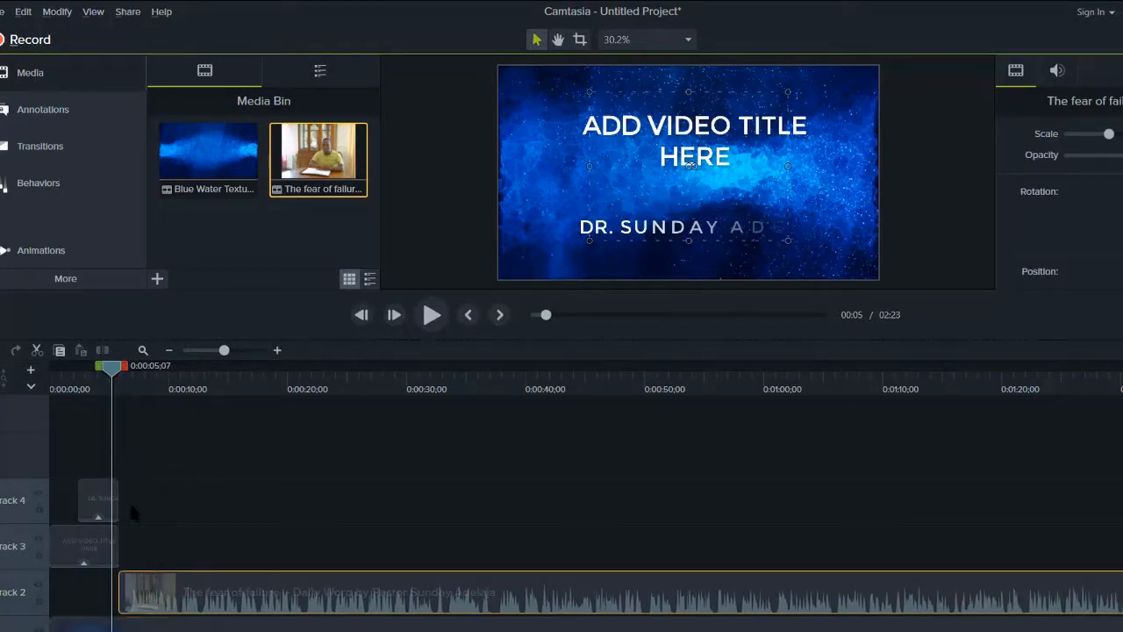
Step: Preview the intro at 0:00:03;24 to check the callouts against the start of the speaker video
{"action": "left_click", "coordinate": [95, 388]}
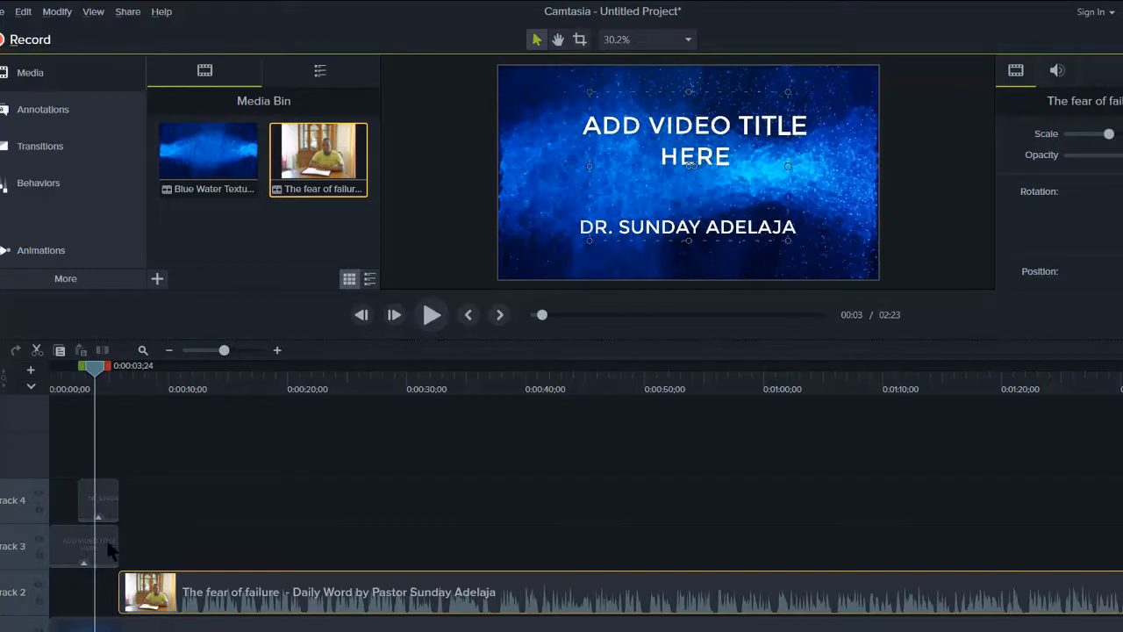
{"action": "left_click", "coordinate": [109, 551]}
{"action": "left_click", "coordinate": [111, 516]}
{"action": "left_click", "coordinate": [160, 596]}
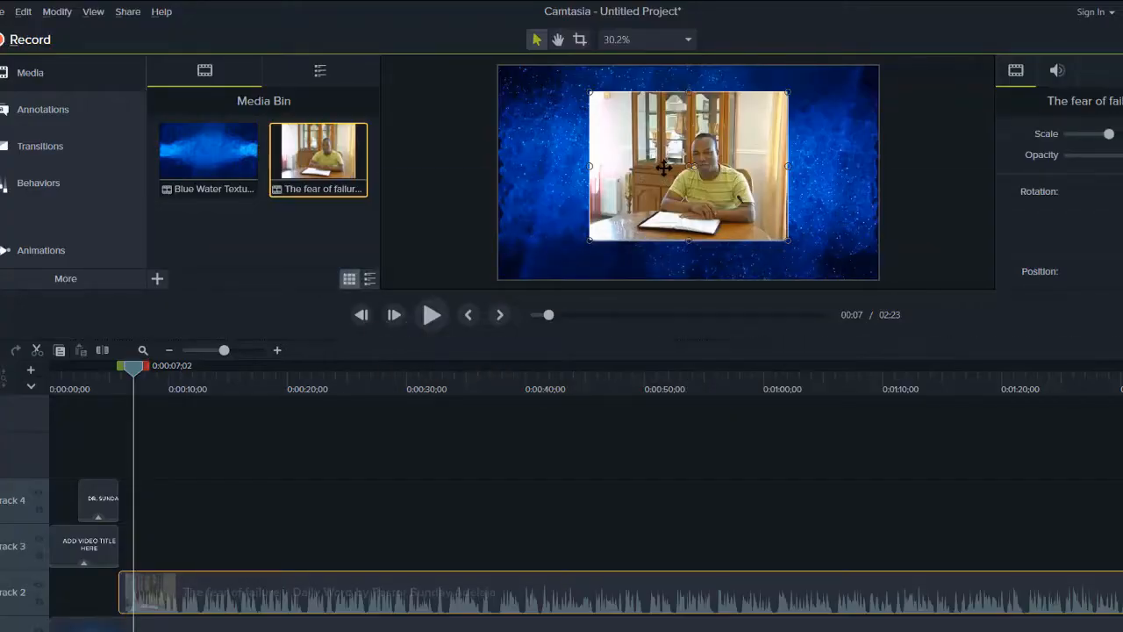
Step: Examine the Wipes transitions and show the transitions of all types
{"action": "left_click", "coordinate": [661, 172]}
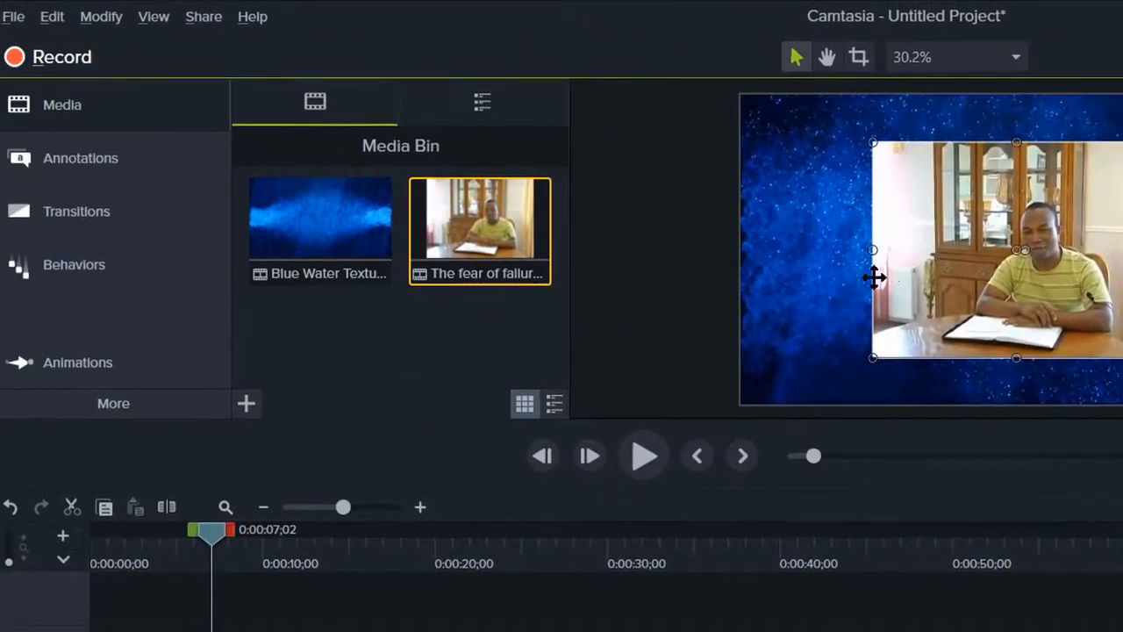
{"action": "left_click", "coordinate": [101, 220]}
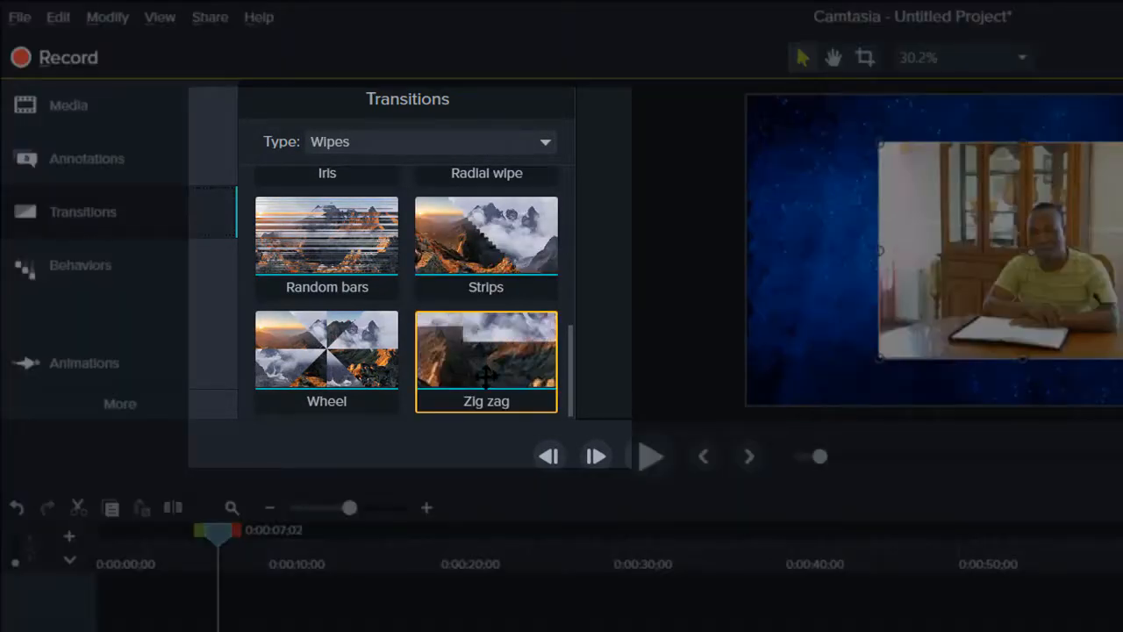
{"action": "scroll", "coordinate": [526, 369], "scroll_direction": "up", "scroll_amount": 3}
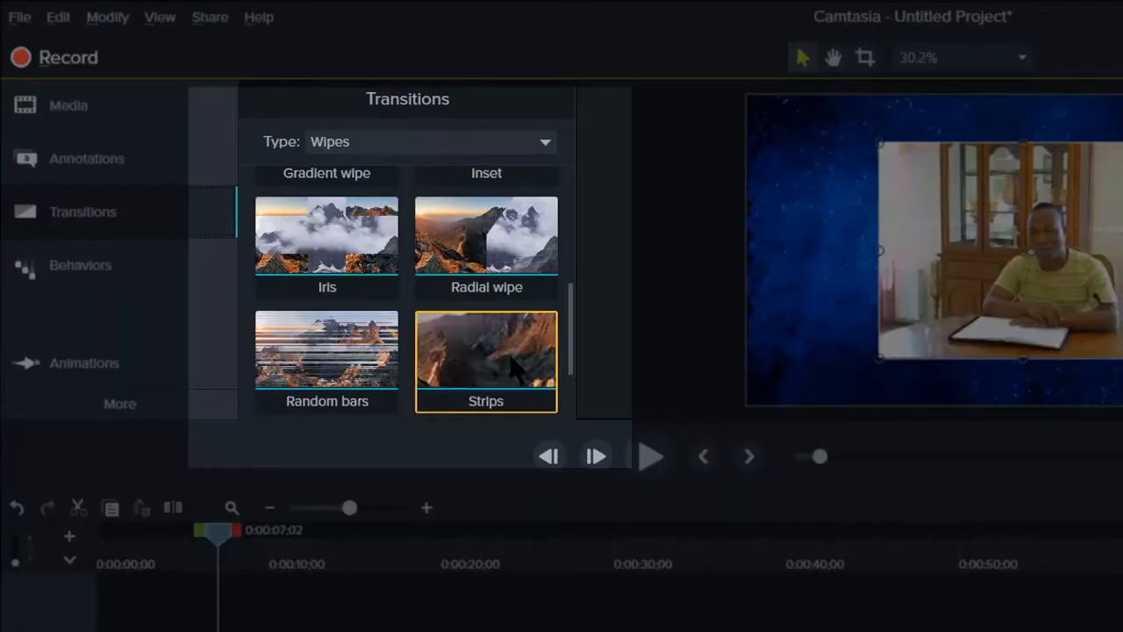
{"action": "scroll", "coordinate": [510, 355], "scroll_direction": "up", "scroll_amount": 4}
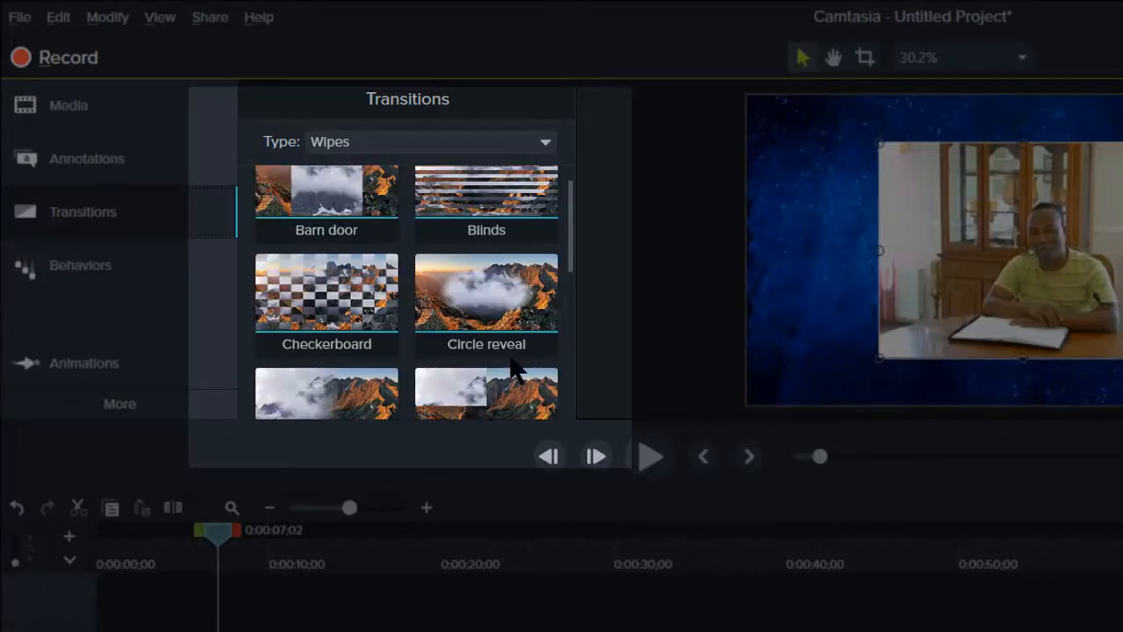
{"action": "scroll", "coordinate": [513, 370], "scroll_direction": "up", "scroll_amount": 1}
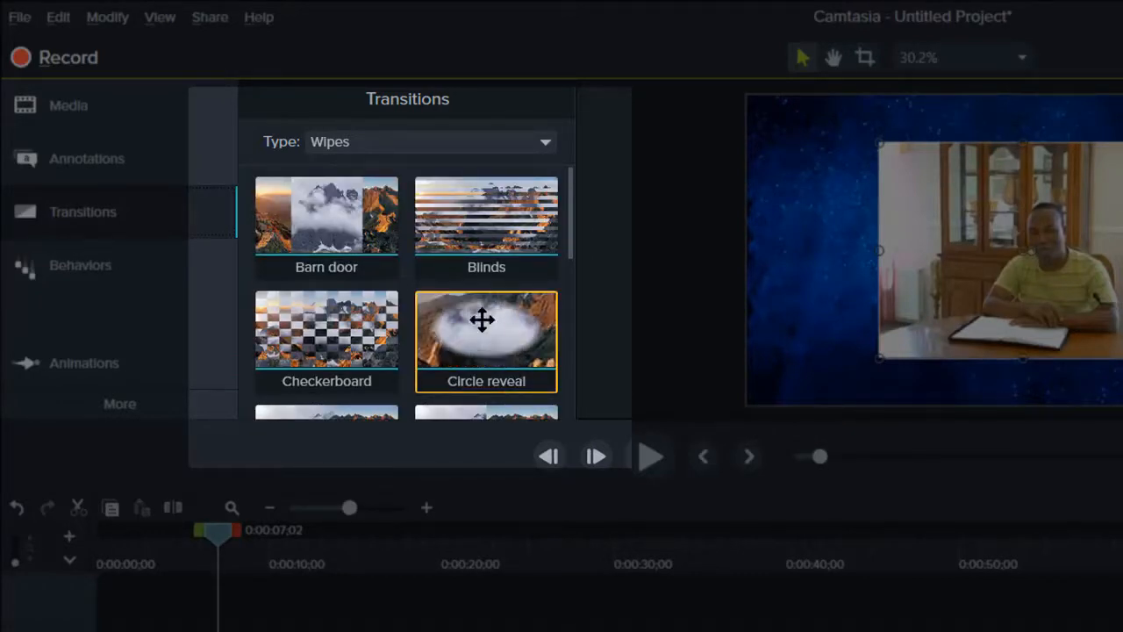
{"action": "left_click", "coordinate": [545, 143]}
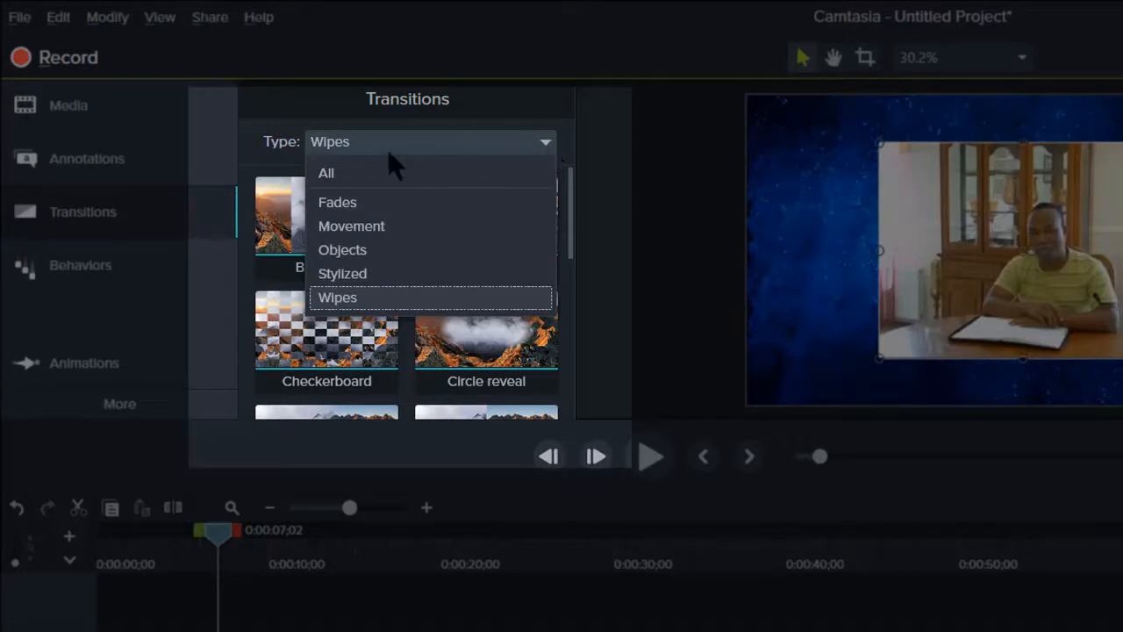
{"action": "left_click", "coordinate": [381, 174]}
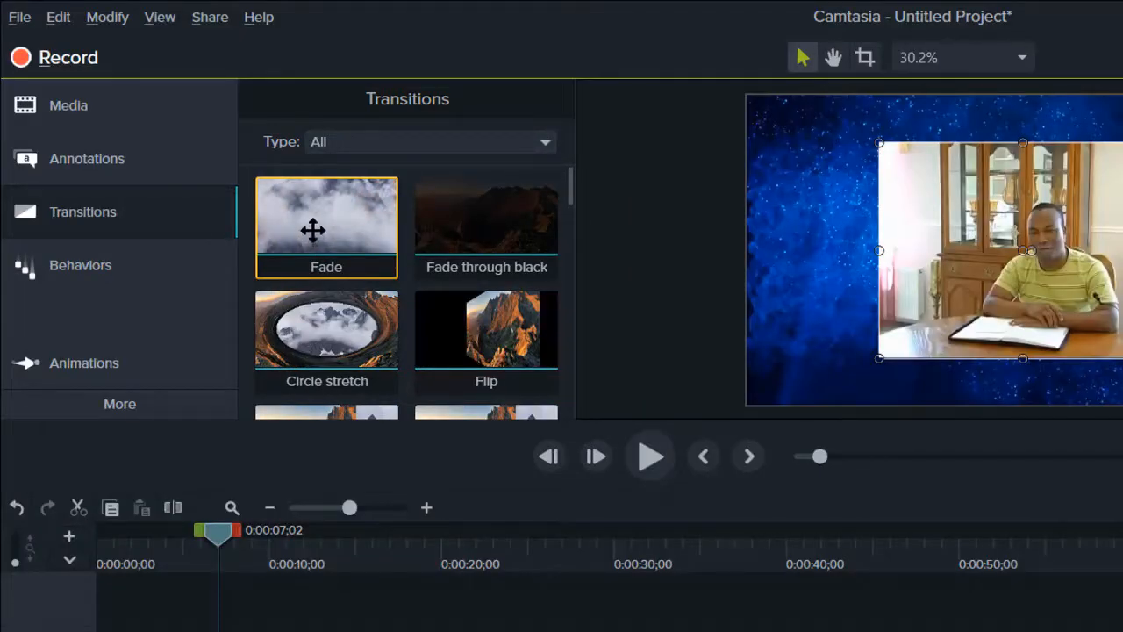
Step: Apply the Fade transition to the start of The fear of failure clip on Track 2 and preview it
{"action": "left_click_drag", "start_coordinate": [314, 225], "coordinate": [977, 251]}
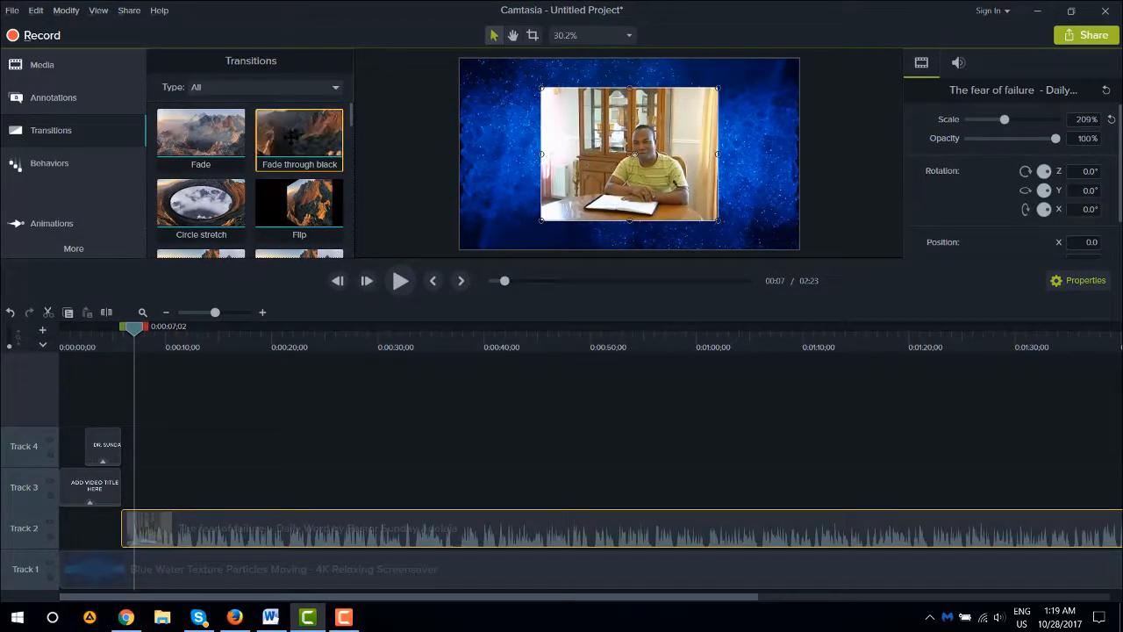
{"action": "left_click", "coordinate": [121, 349]}
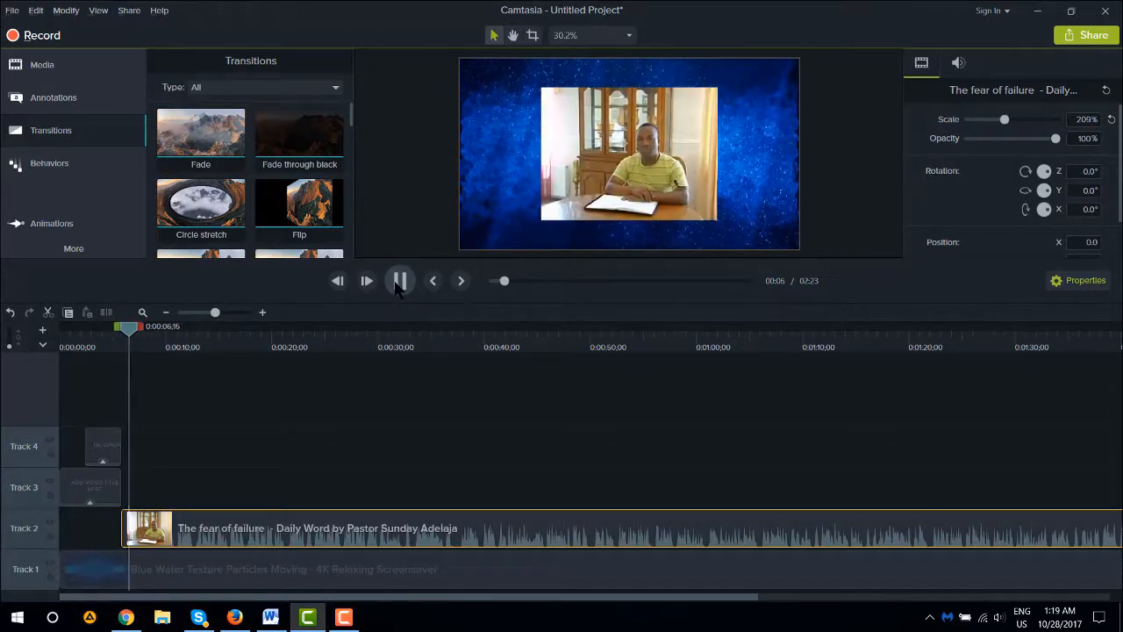
{"action": "left_click", "coordinate": [399, 281]}
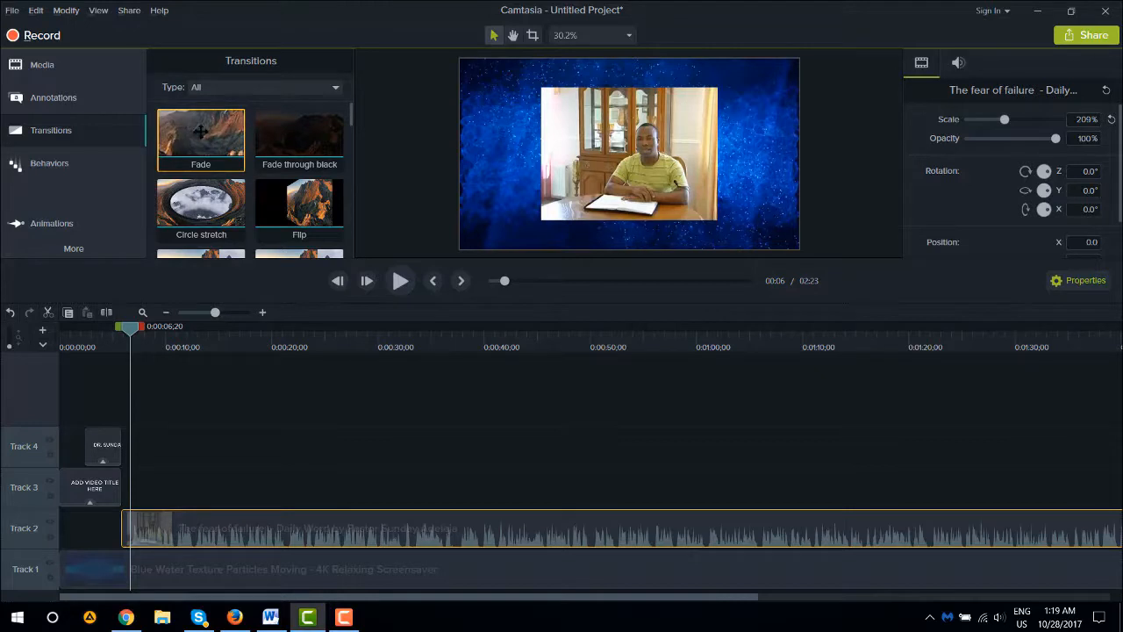
{"action": "left_click_drag", "start_coordinate": [201, 132], "coordinate": [166, 537]}
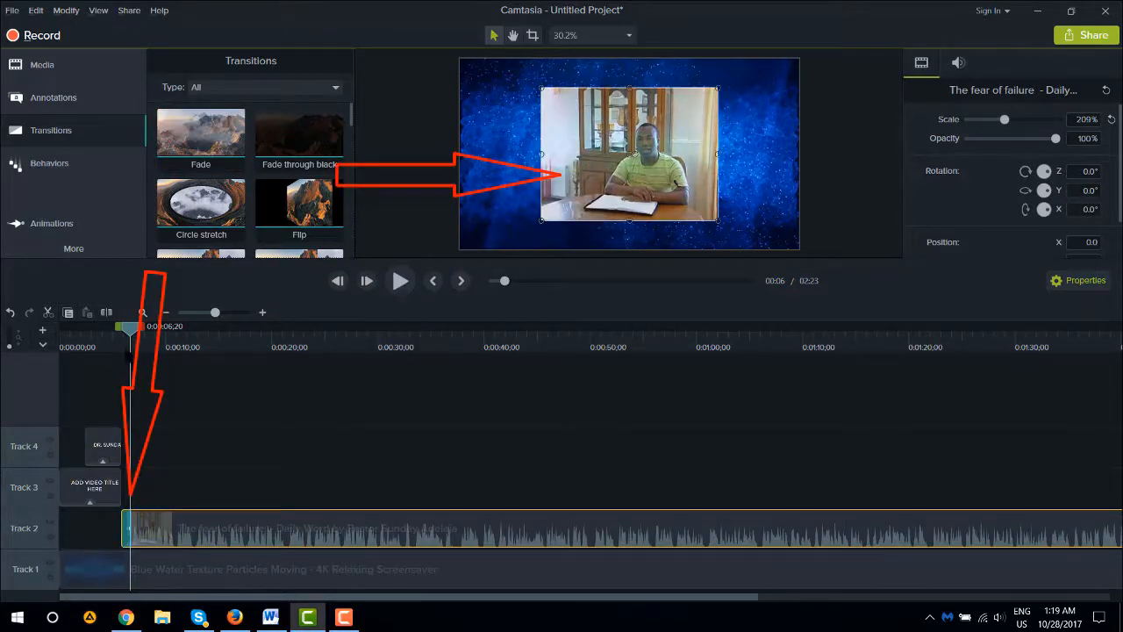
{"action": "left_click", "coordinate": [402, 285]}
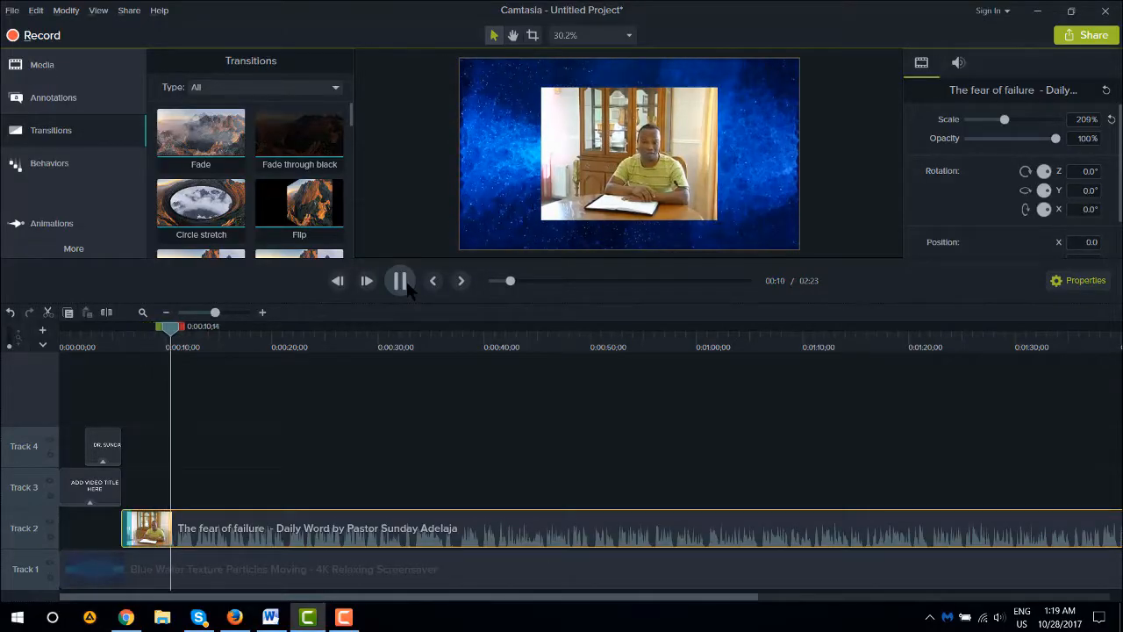
{"action": "left_click", "coordinate": [400, 281]}
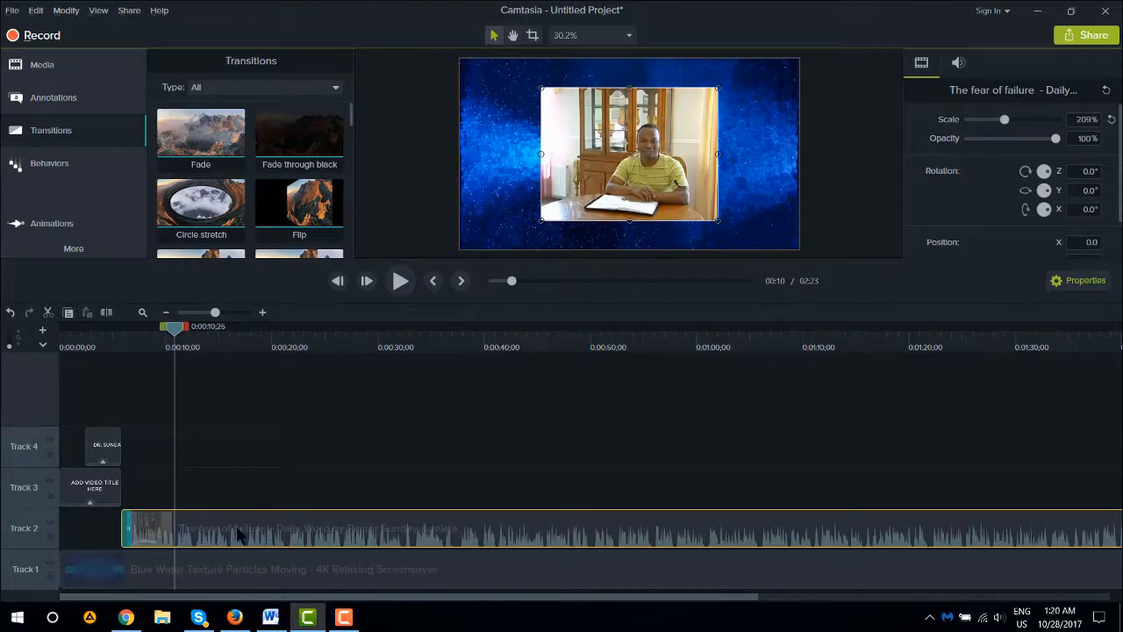
Step: Split the speaker video at 0:00:10;25 and add the Tilt Right animation near the start of its second part
{"action": "key", "text": "ctrl+s"}
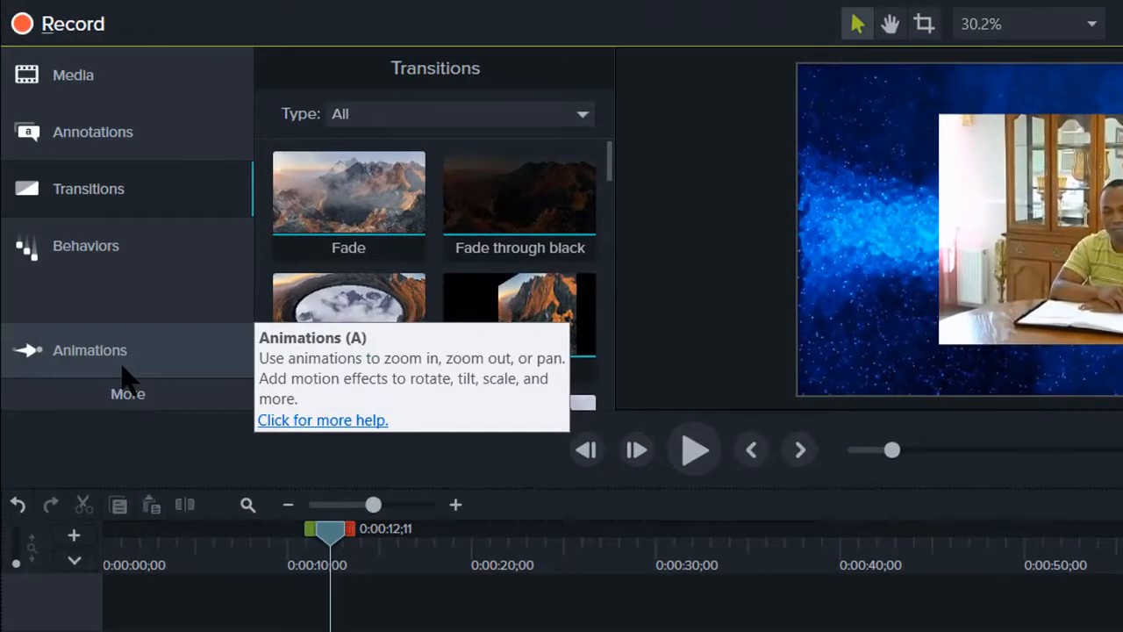
{"action": "left_click", "coordinate": [123, 368]}
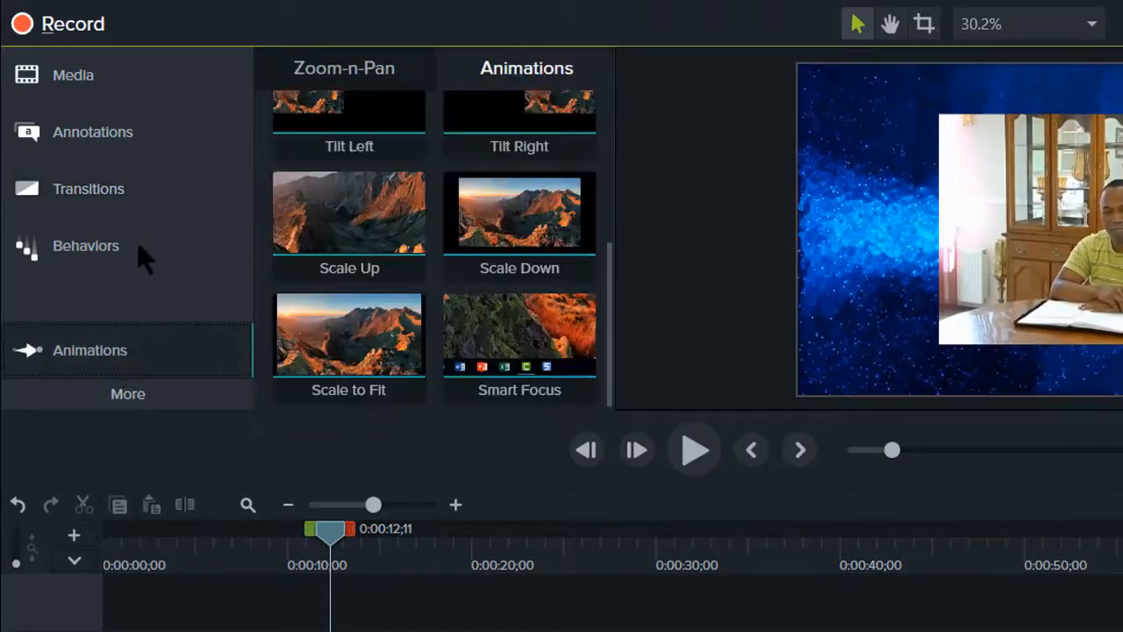
{"action": "scroll", "coordinate": [355, 229], "scroll_direction": "up", "scroll_amount": 2}
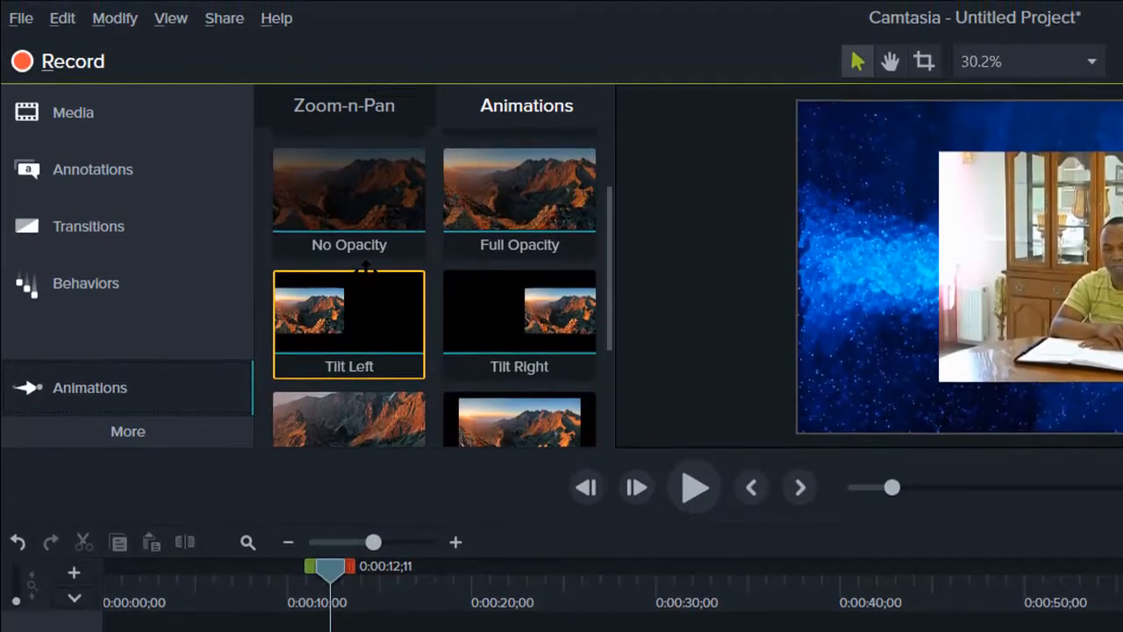
{"action": "scroll", "coordinate": [366, 252], "scroll_direction": "up", "scroll_amount": 2}
{"action": "scroll", "coordinate": [367, 253], "scroll_direction": "down", "scroll_amount": 2}
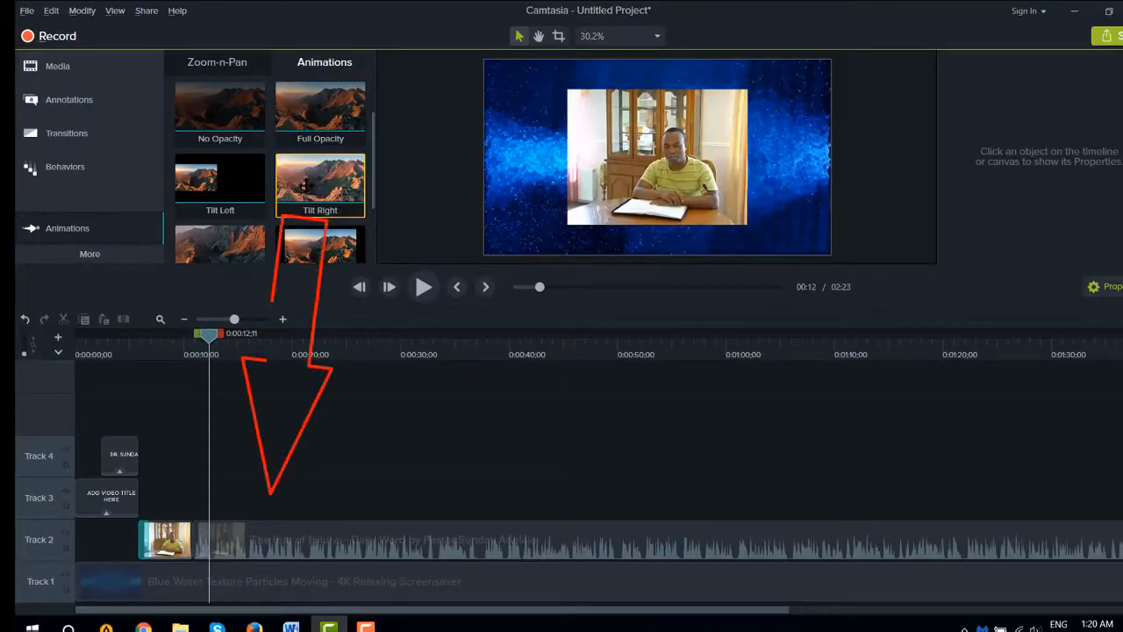
{"action": "left_click_drag", "start_coordinate": [347, 196], "coordinate": [237, 607]}
{"action": "left_click_drag", "start_coordinate": [227, 539], "coordinate": [212, 542]}
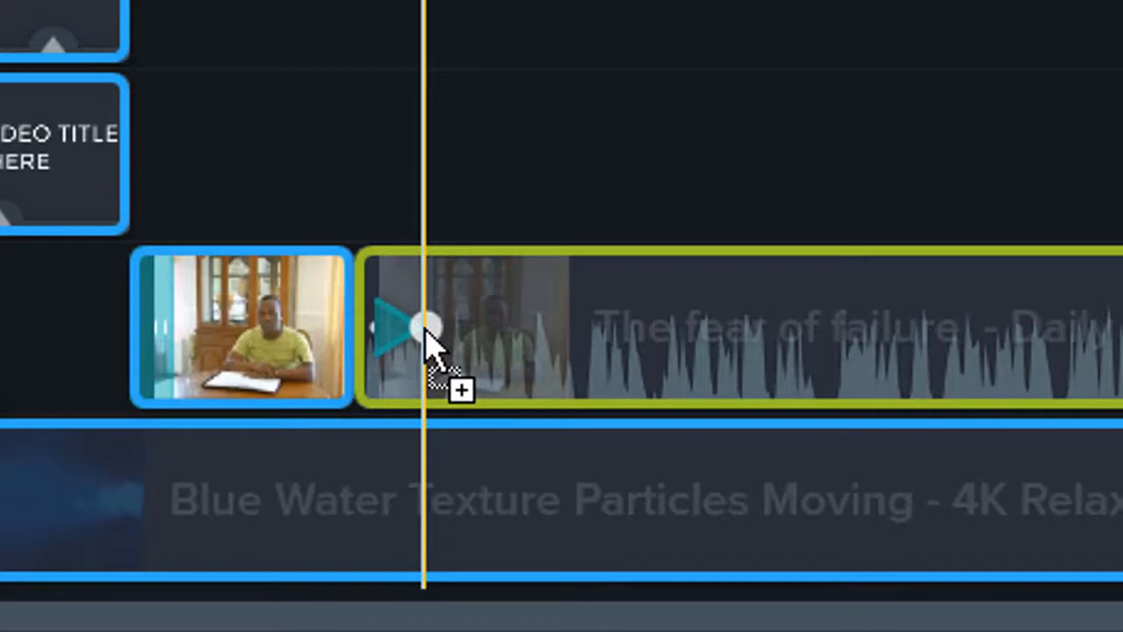
{"action": "left_click_drag", "start_coordinate": [419, 319], "coordinate": [499, 318]}
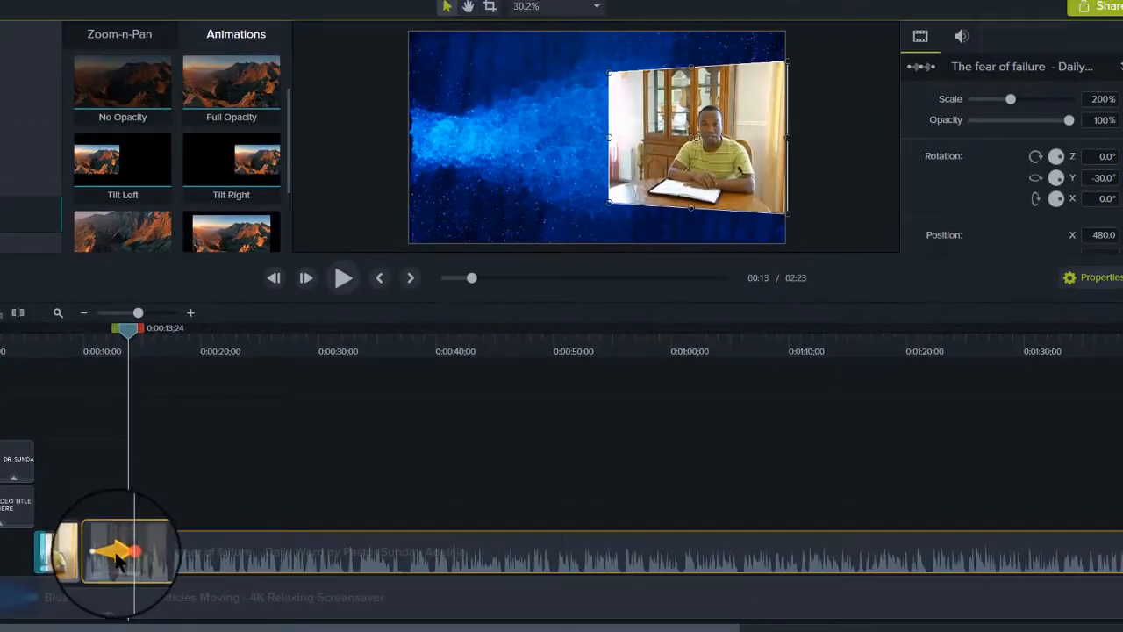
{"action": "left_click", "coordinate": [96, 351]}
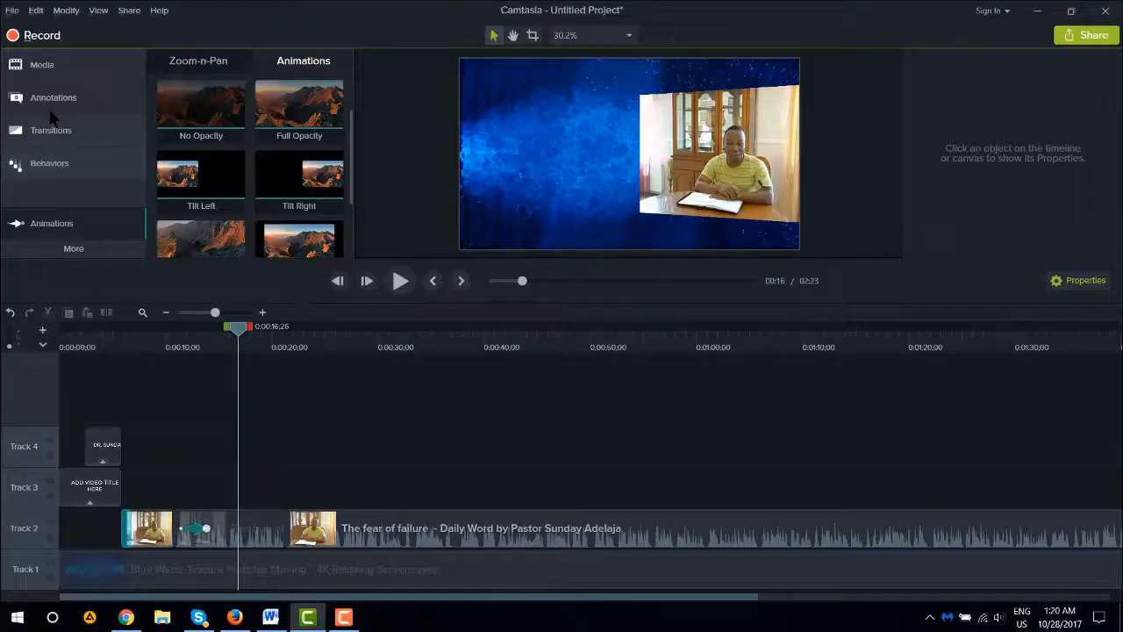
Step: Add an enlarged text callout beside the speaker reading "FEAR OF FAILURE HAS PARALIZED TOO MANY PEOPLE" and shift it slightly earlier on Track 3
{"action": "left_click", "coordinate": [53, 103]}
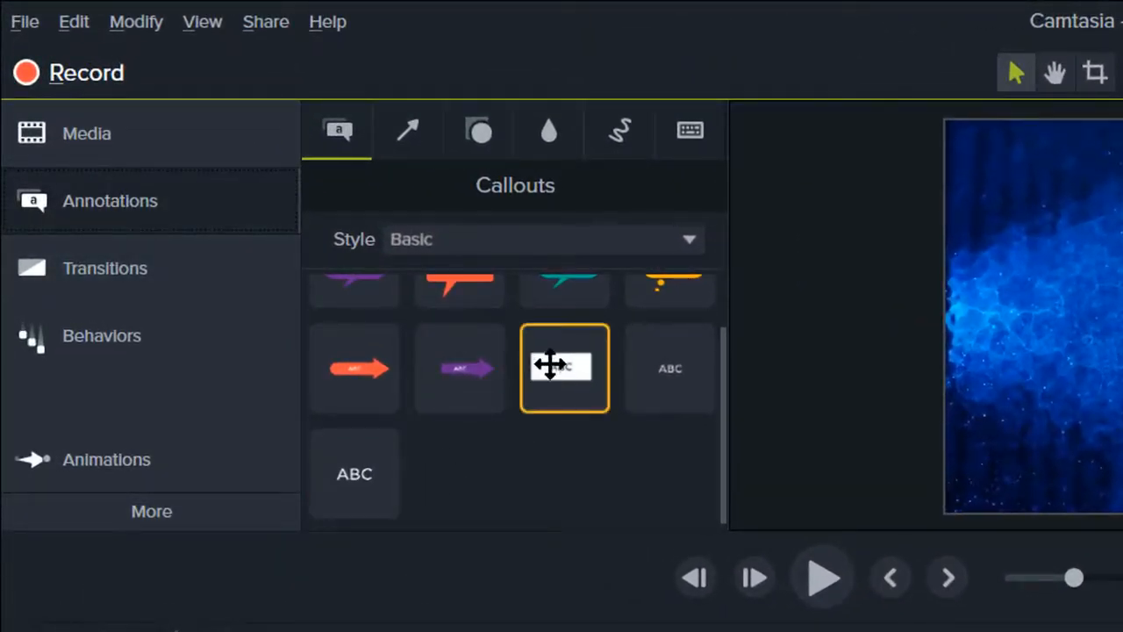
{"action": "left_click_drag", "start_coordinate": [362, 475], "coordinate": [1046, 241]}
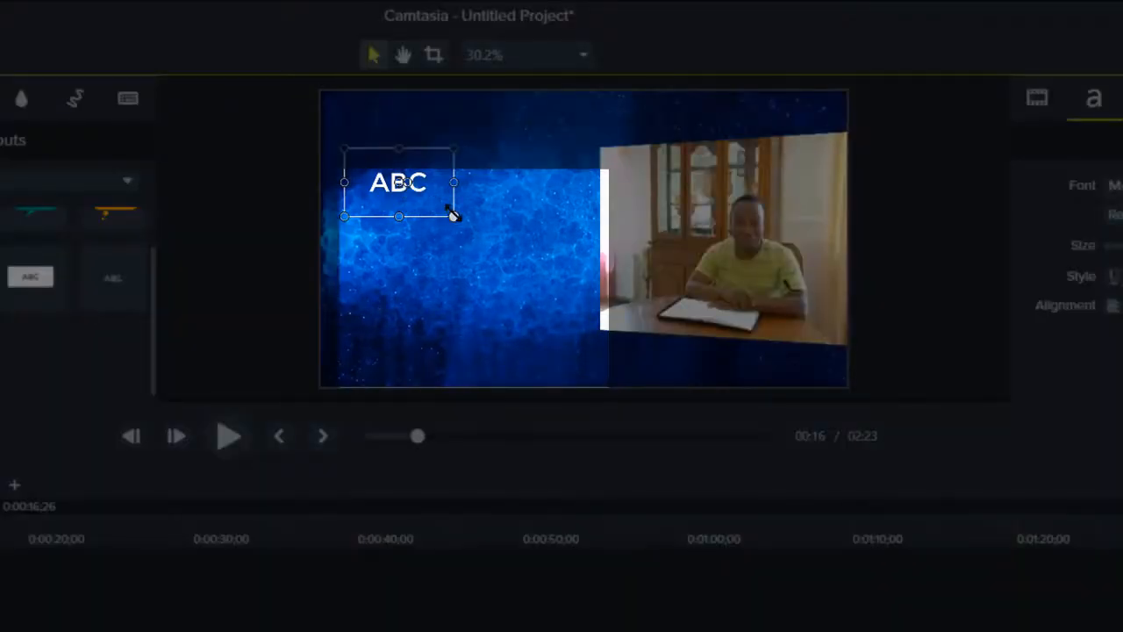
{"action": "left_click_drag", "start_coordinate": [451, 214], "coordinate": [584, 346]}
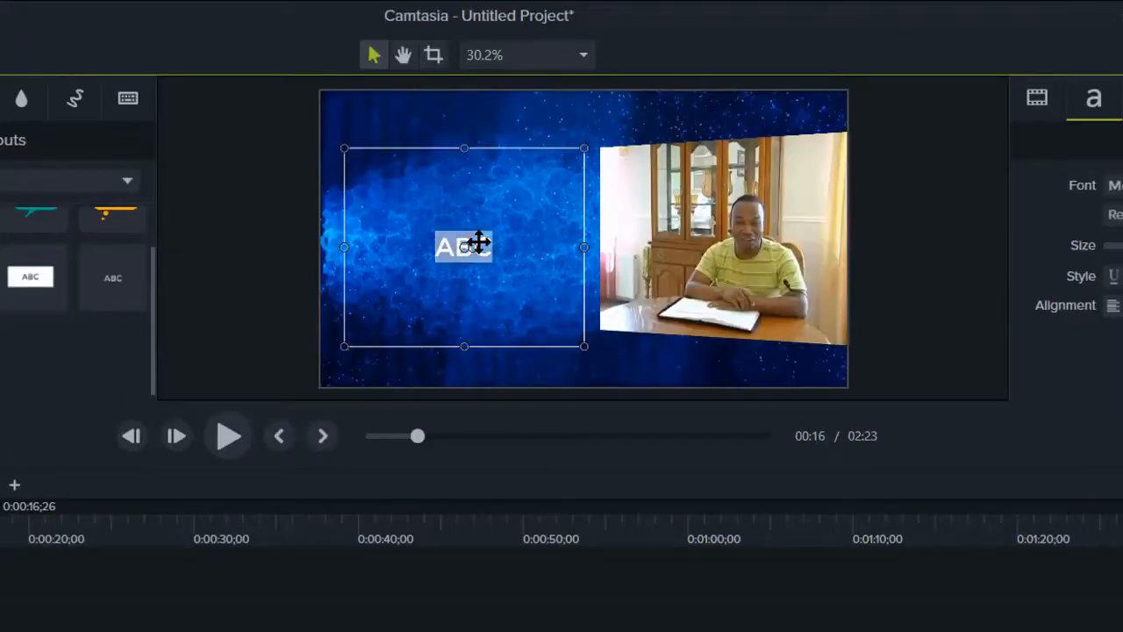
{"action": "type", "text": "RE HAS PARALIZED TOO MANY PEOPLE"}
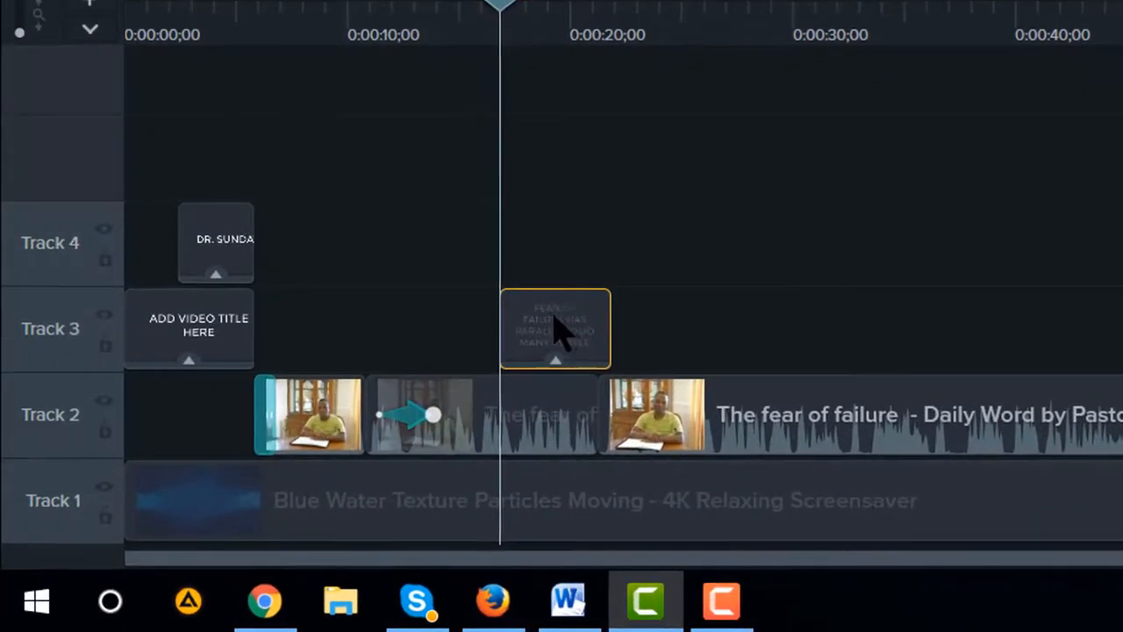
{"action": "left_click_drag", "start_coordinate": [265, 486], "coordinate": [251, 488]}
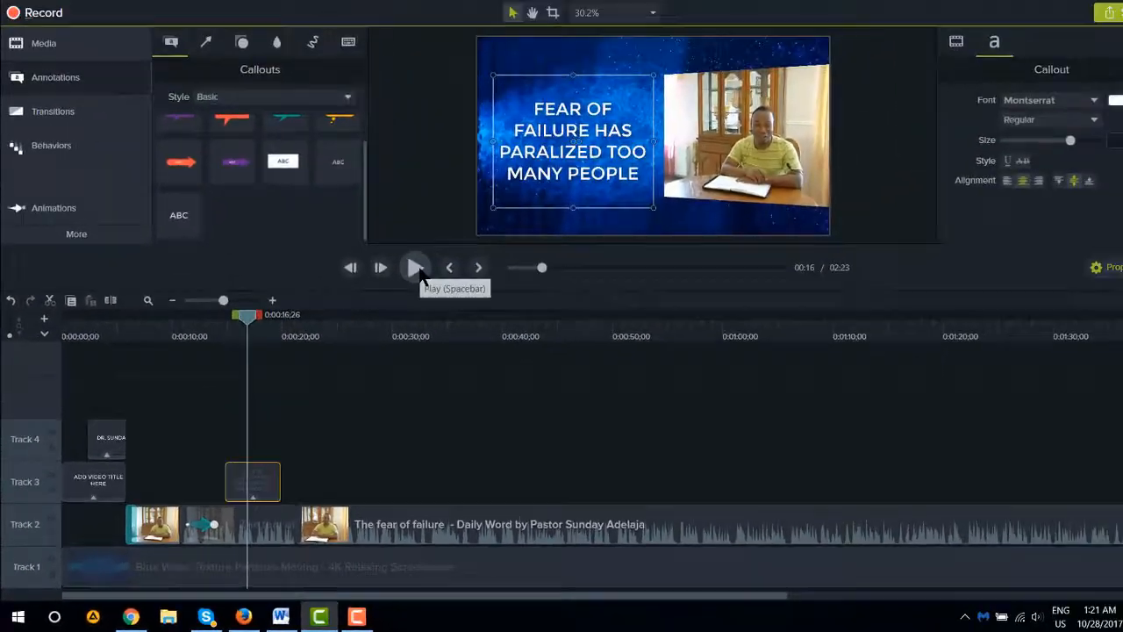
Step: Add an enlarged text callout at 0:00:37;06 beside the speaker reading "YOU HAVE GOT TO STAND UP AND DO SOMETHING"
{"action": "left_click", "coordinate": [406, 274]}
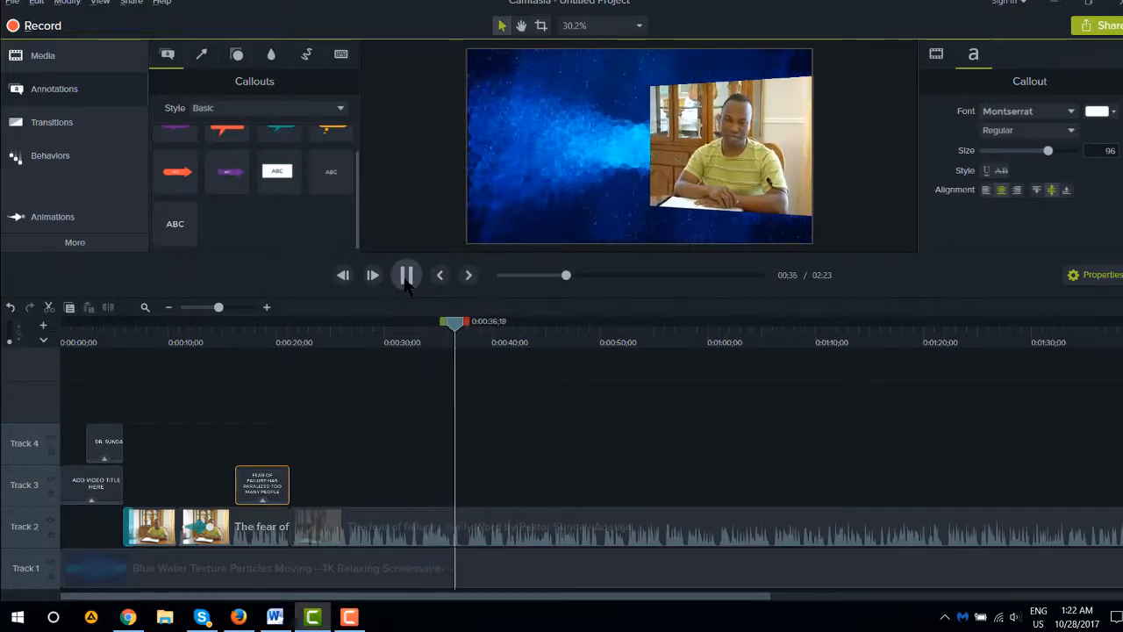
{"action": "left_click", "coordinate": [448, 360]}
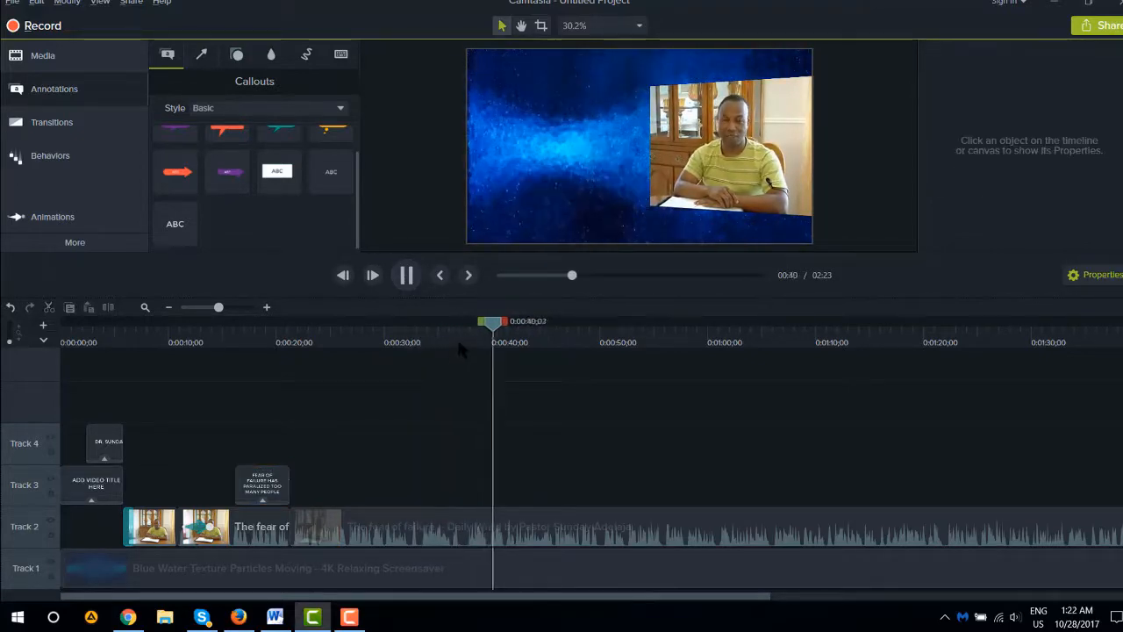
{"action": "left_click", "coordinate": [458, 337]}
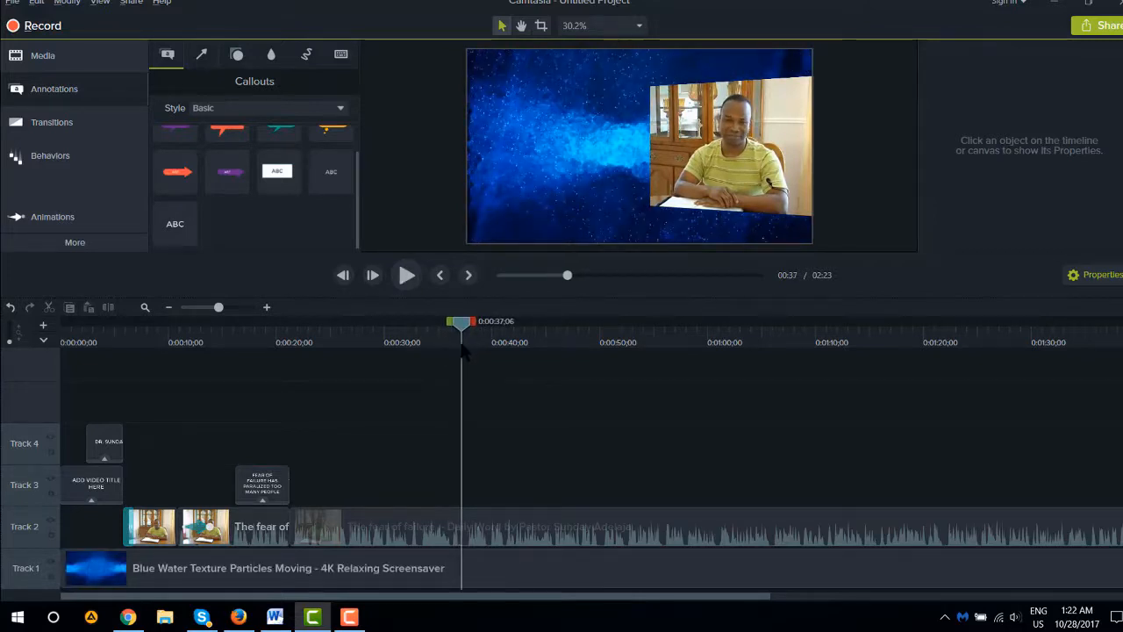
{"action": "left_click_drag", "start_coordinate": [195, 216], "coordinate": [530, 109]}
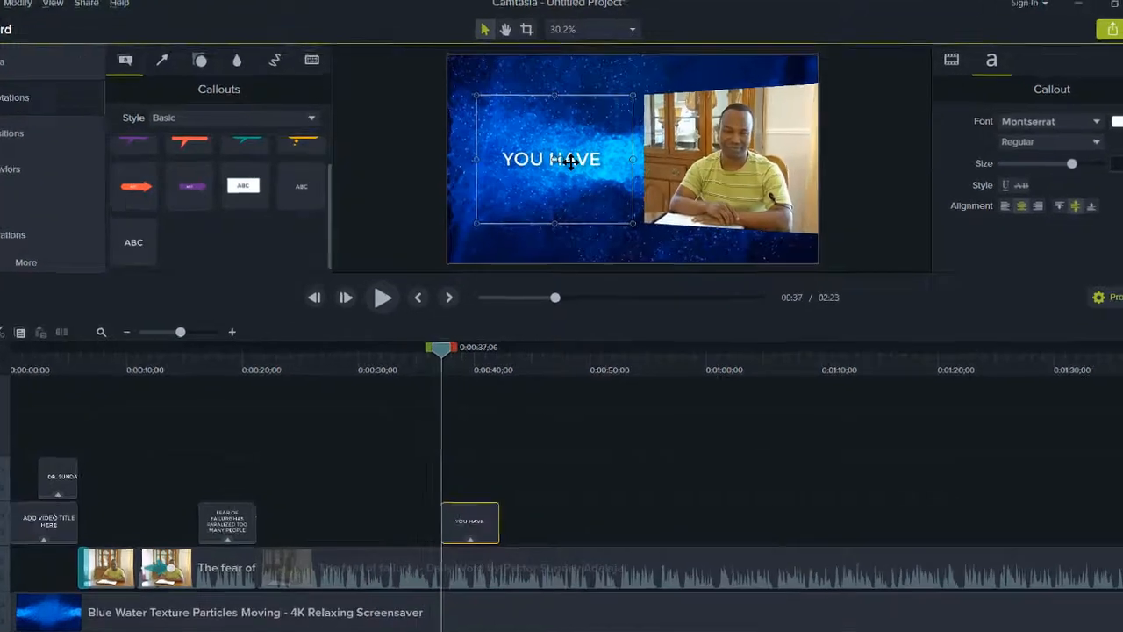
{"action": "type", "text": "GOT TO"}
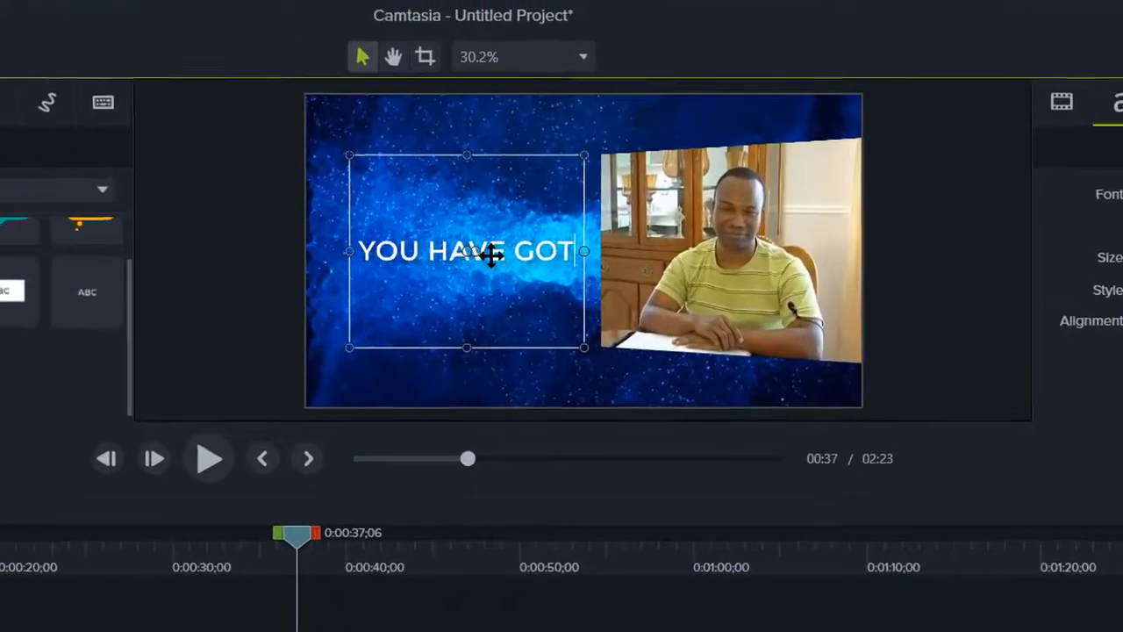
{"action": "type", "text": " STAND UP AND DO SOME"}
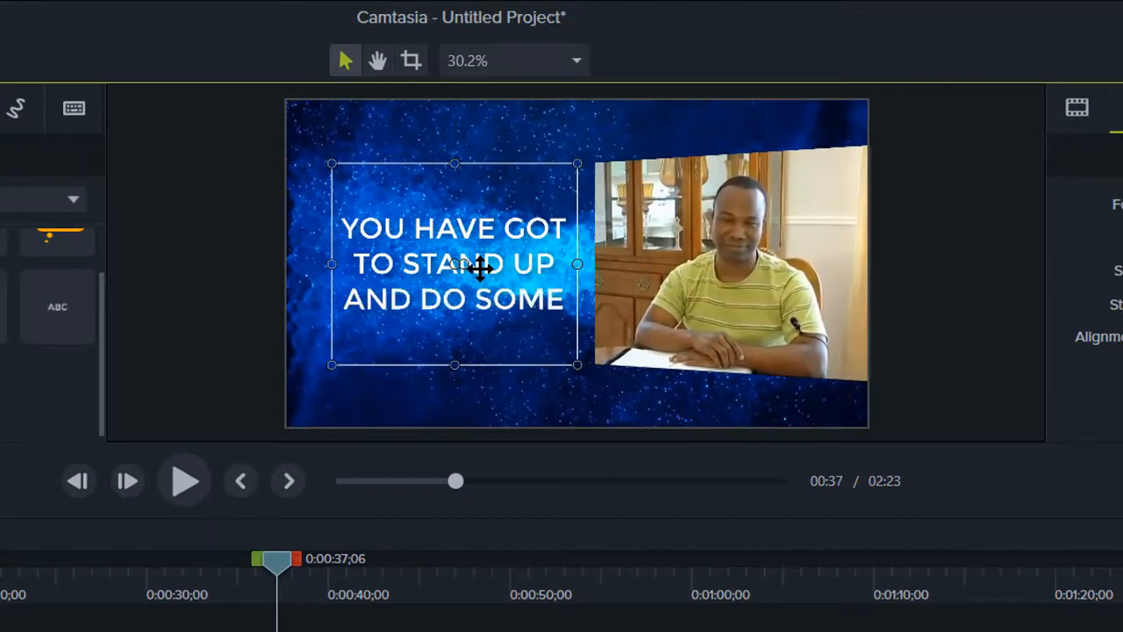
{"action": "type", "text": "THING"}
Step: Add an enlarged text callout at 0:00:49;29 beside the speaker reading "YOU WILL NEVER FIND A PEFECT TIME"
{"action": "left_click", "coordinate": [184, 480]}
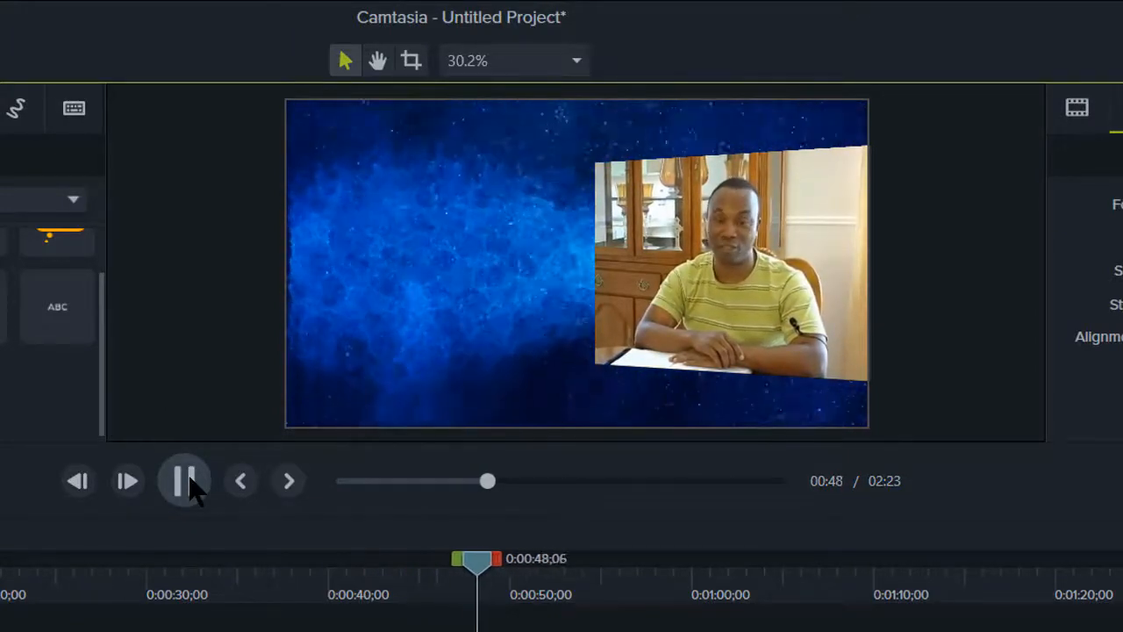
{"action": "left_click", "coordinate": [186, 480]}
{"action": "left_click", "coordinate": [512, 595]}
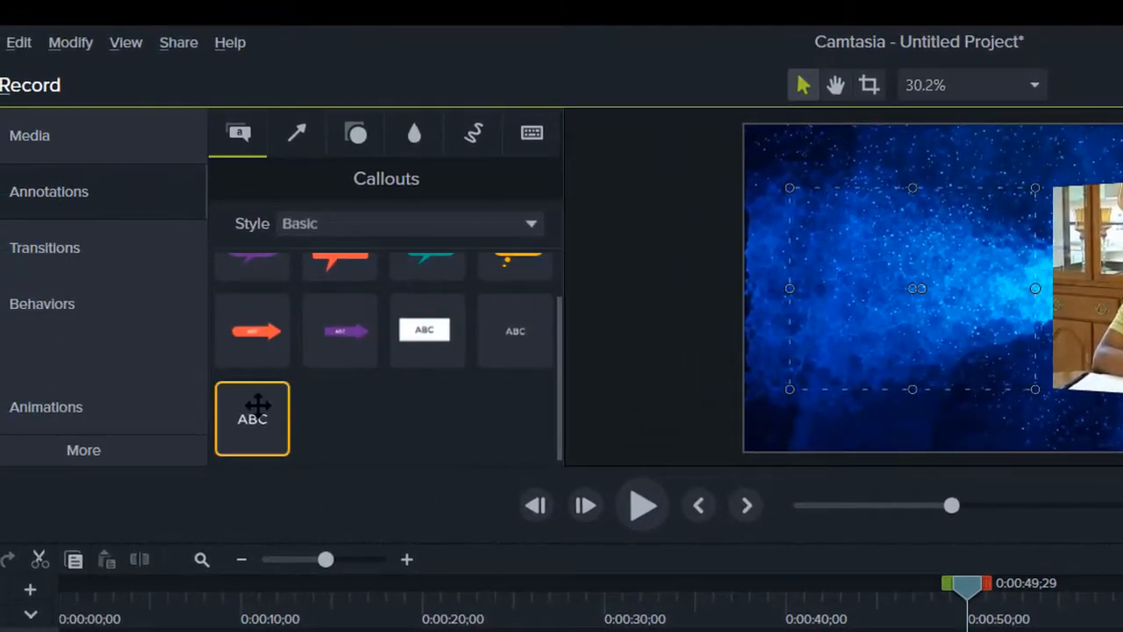
{"action": "left_click_drag", "start_coordinate": [257, 406], "coordinate": [974, 631]}
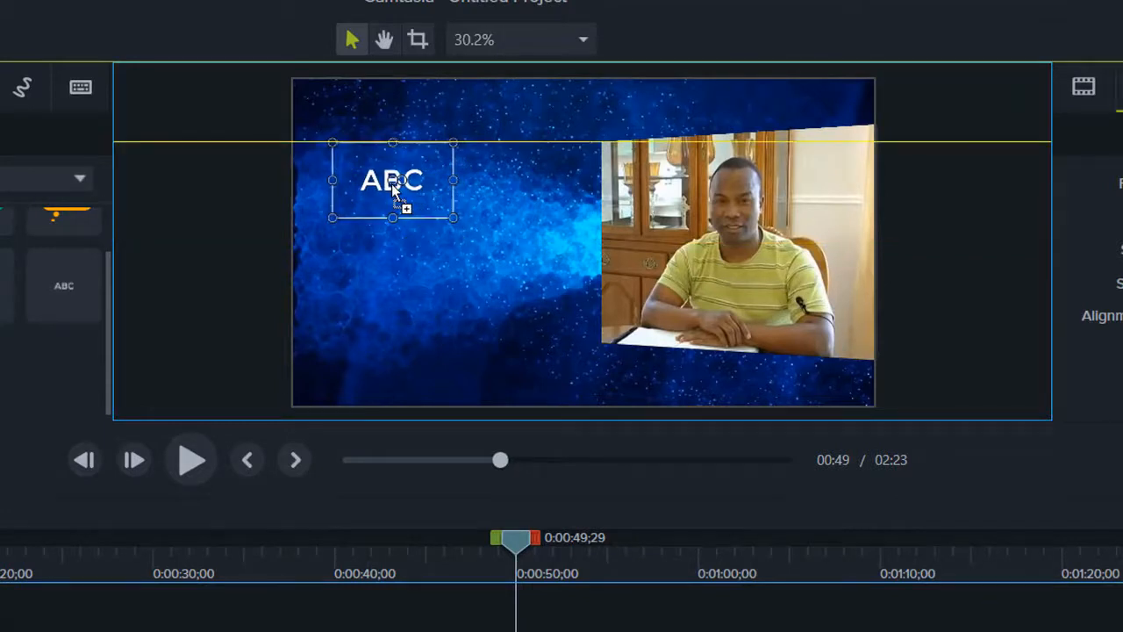
{"action": "left_click_drag", "start_coordinate": [392, 187], "coordinate": [391, 187]}
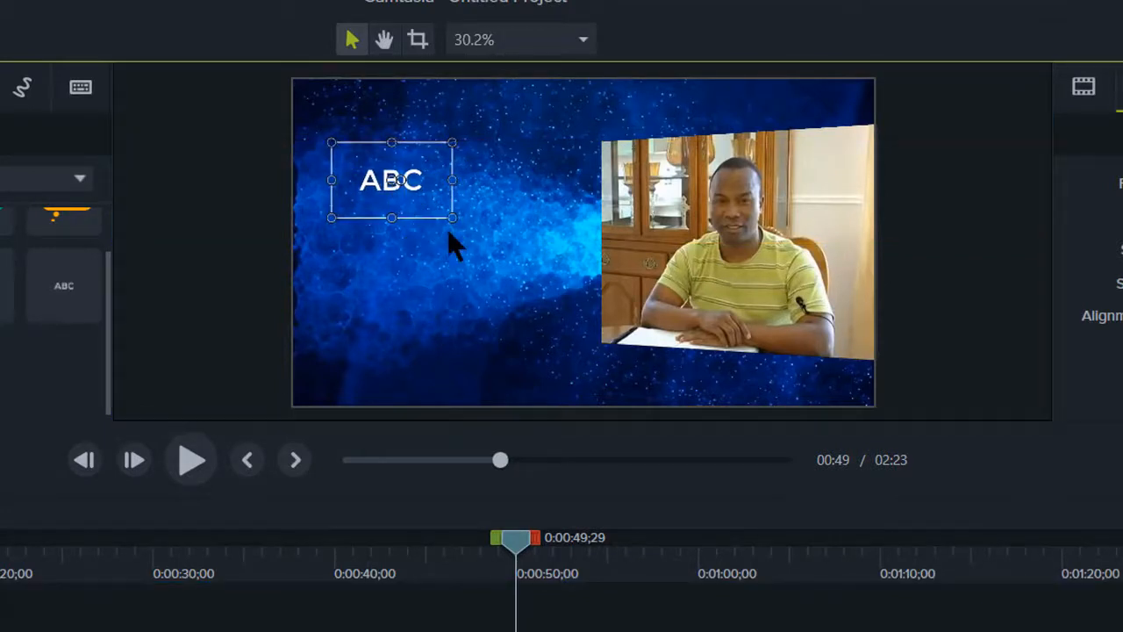
{"action": "left_click_drag", "start_coordinate": [509, 280], "coordinate": [572, 344]}
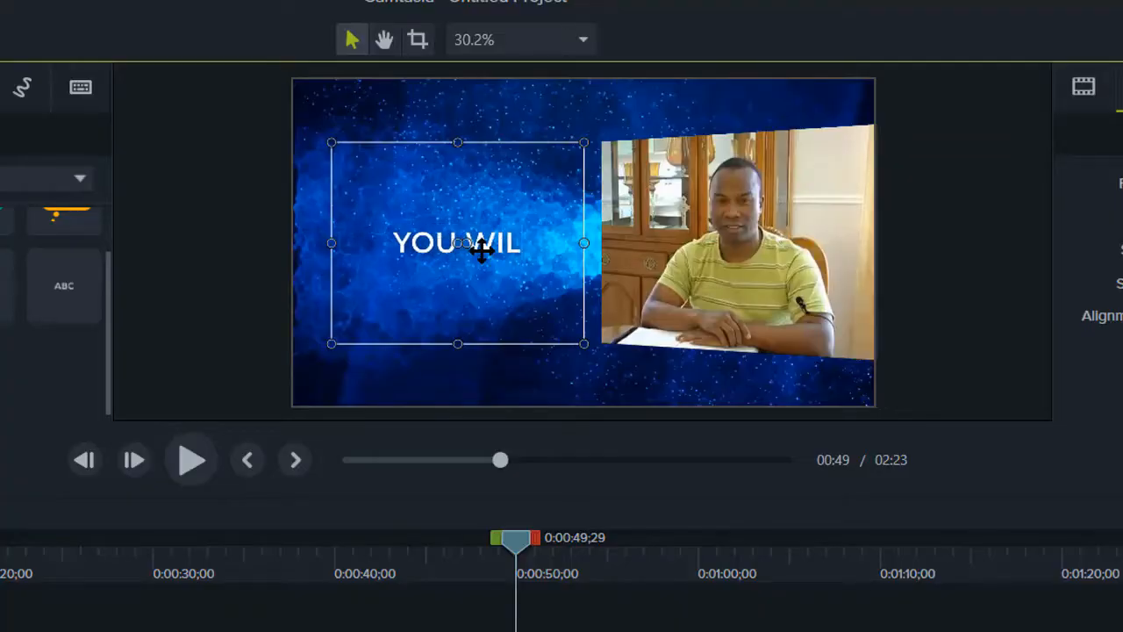
{"action": "type", "text": "L NEVER FIND A PER"}
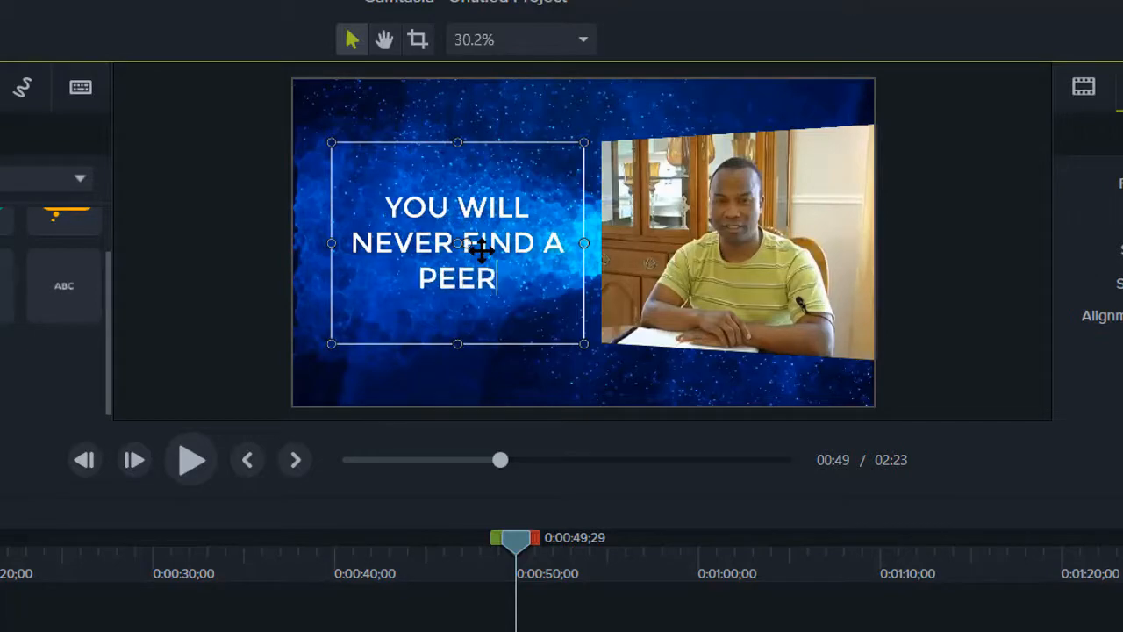
Step: Add an enlarged text callout near 0:00:55 beside the speaker reading "YOU ALWAYS HAVE TO TAKE A RISK"
{"action": "left_click", "coordinate": [192, 459]}
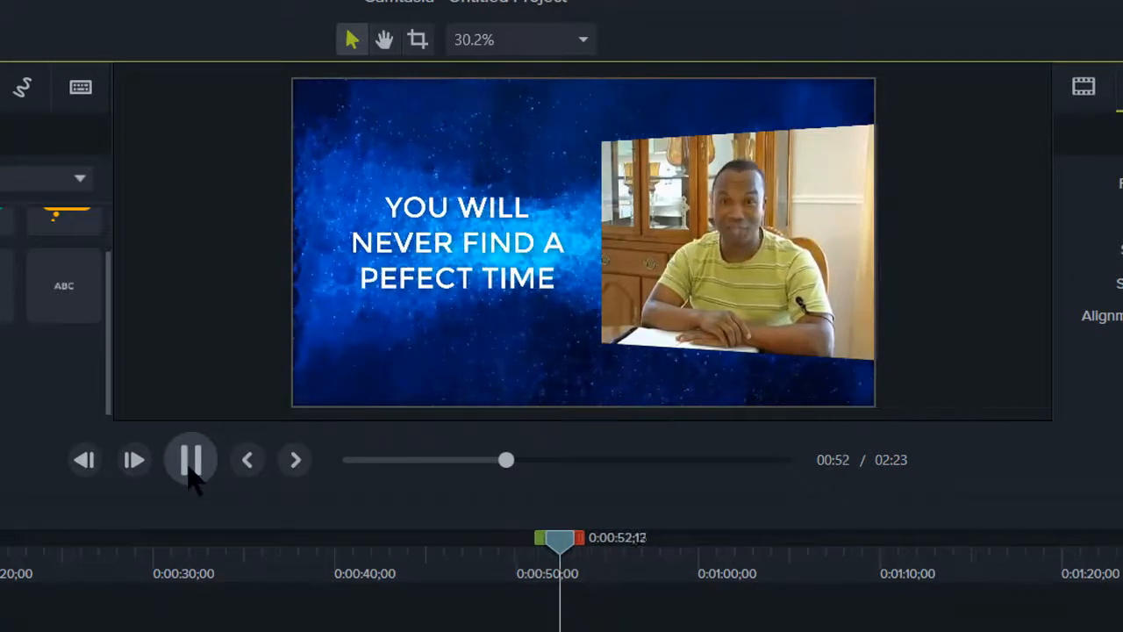
{"action": "left_click", "coordinate": [187, 467]}
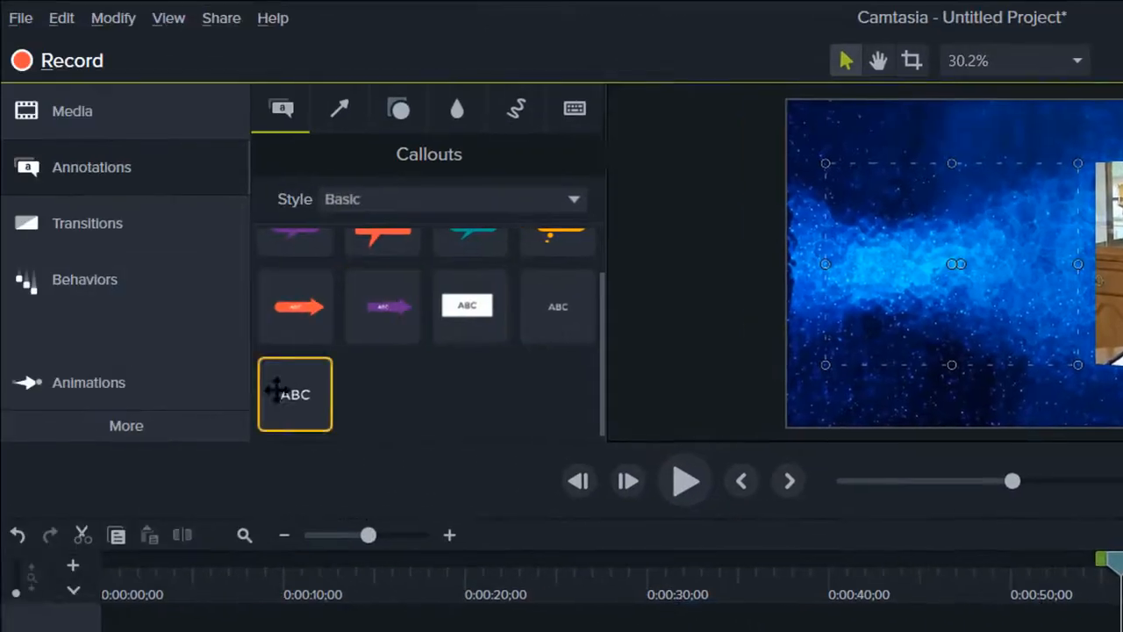
{"action": "left_click_drag", "start_coordinate": [275, 392], "coordinate": [590, 349]}
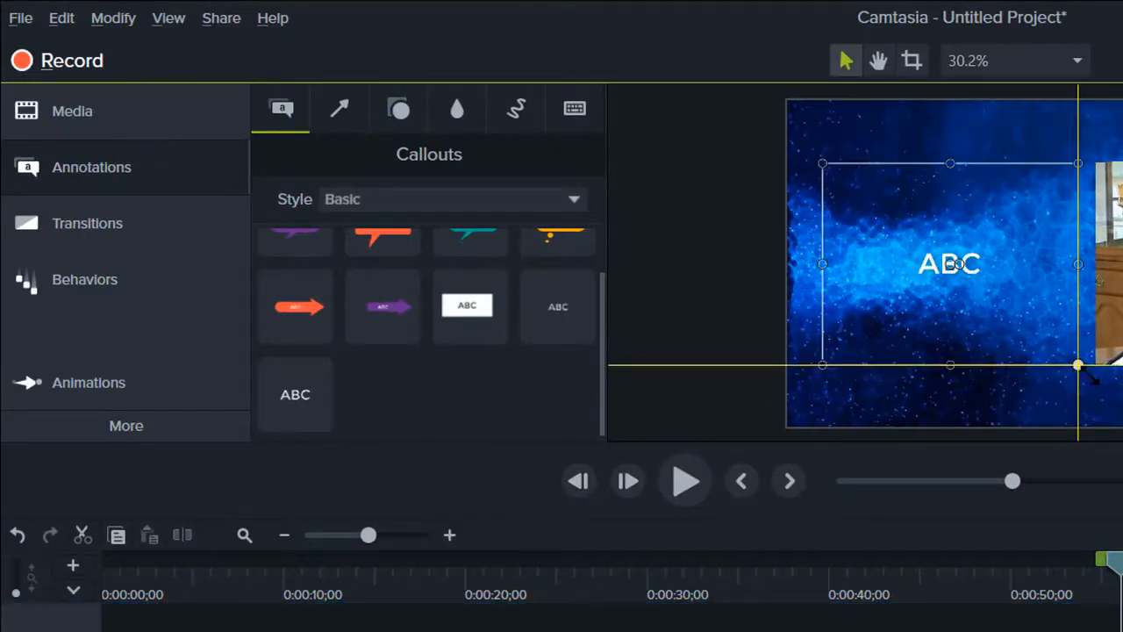
{"action": "double_click", "coordinate": [949, 263]}
{"action": "type", "text": "YOU ALWAYS HAVE TO TAKE A RISK"}
Step: Add an enlarged text callout near 0:01:01 beside the speaker reading "FOR YOU TO SUCCEED YOU HAVE TO TRY"
{"action": "left_click", "coordinate": [685, 480]}
{"action": "left_click", "coordinate": [178, 480]}
{"action": "left_click_drag", "start_coordinate": [348, 400], "coordinate": [363, 210]}
{"action": "left_click_drag", "start_coordinate": [421, 240], "coordinate": [582, 364]}
{"action": "double_click", "coordinate": [421, 263]}
{"action": "type", "text": "FOR YOU TO SUCCEED YOU HAVE TO TRY"}
Step: Add an enlarged text callout near 0:01:11 reading "IF YOU AFRAID OF EVEN TRYING YOU WILL NOT HAVE A CHANCE TO MAKE IT"
{"action": "left_click", "coordinate": [152, 481]}
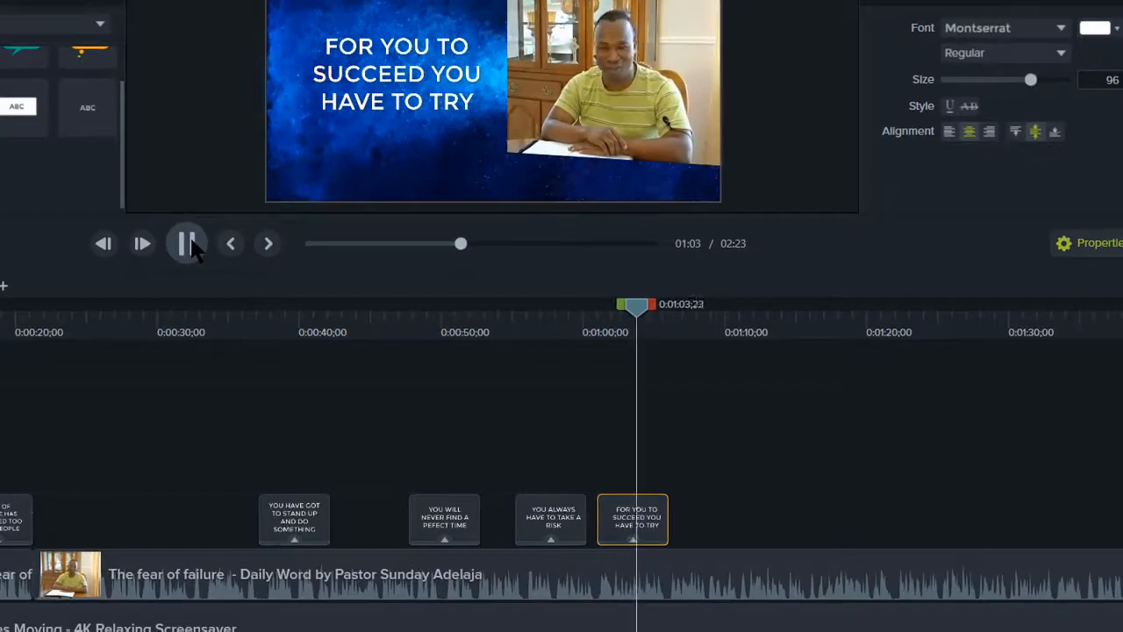
{"action": "key", "text": "space"}
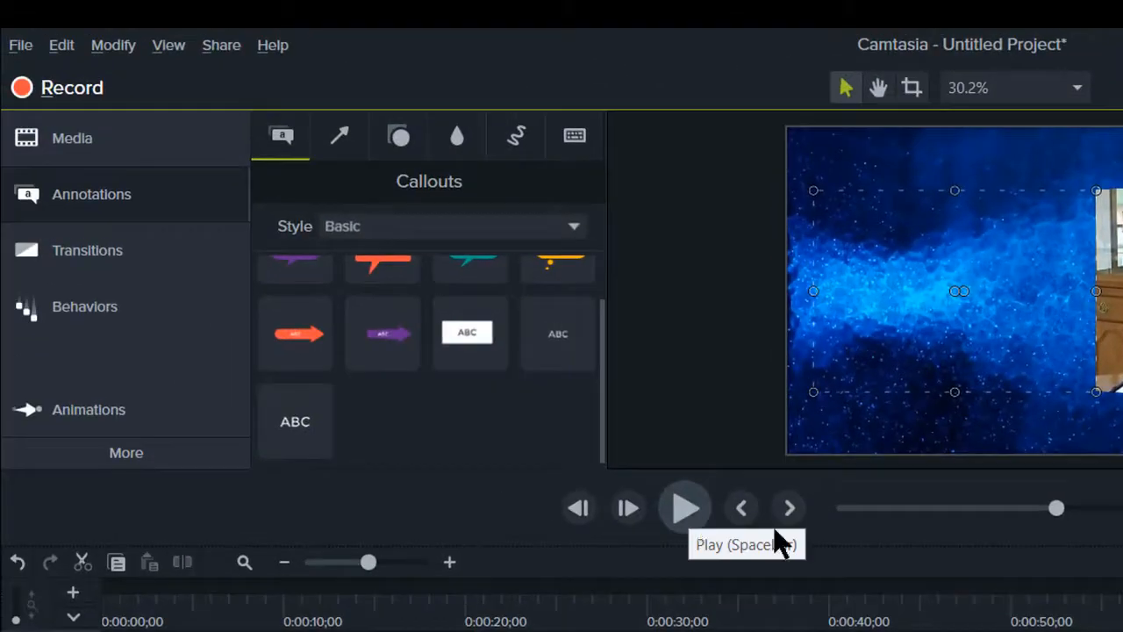
{"action": "left_click_drag", "start_coordinate": [313, 422], "coordinate": [874, 230]}
{"action": "left_click_drag", "start_coordinate": [935, 268], "coordinate": [1066, 373]}
{"action": "type", "text": "ING"}
Step: Add an enlarged text callout near 0:01:20 beside the speaker reading "FEAR OF FAILURE PARALIZES YOU"
{"action": "left_click", "coordinate": [167, 484]}
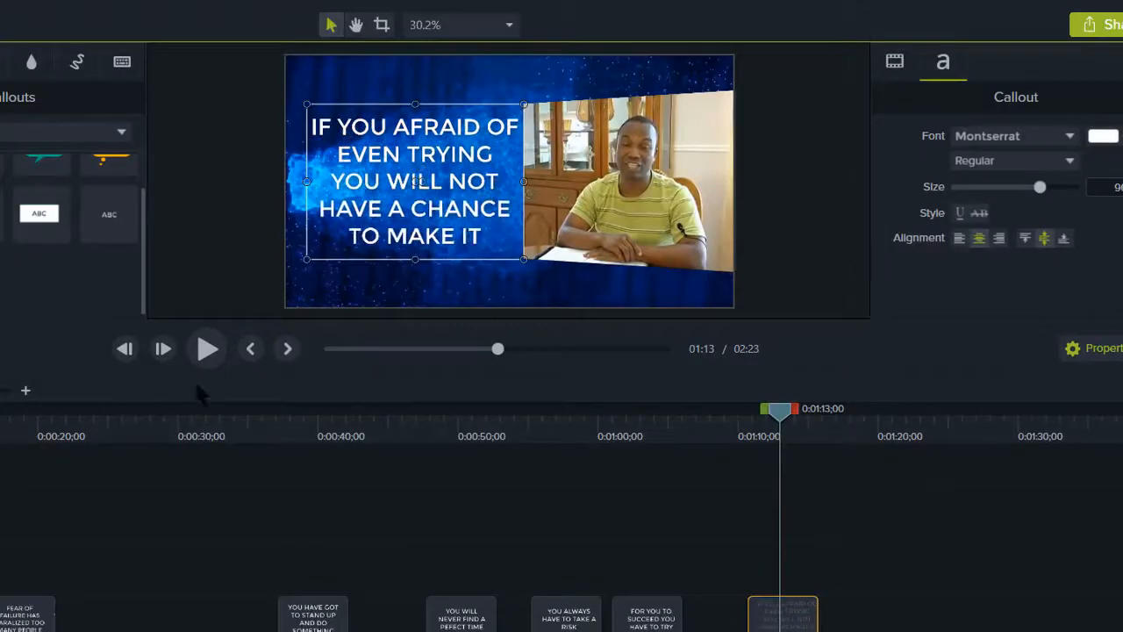
{"action": "left_click", "coordinate": [207, 349]}
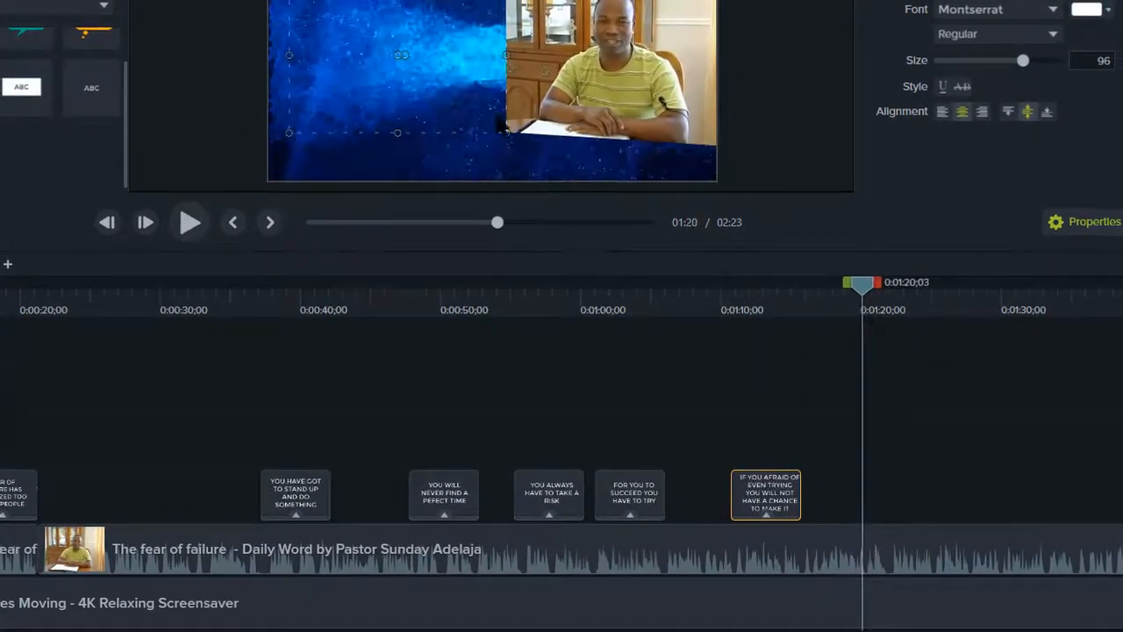
{"action": "left_click_drag", "start_coordinate": [90, 87], "coordinate": [893, 493]}
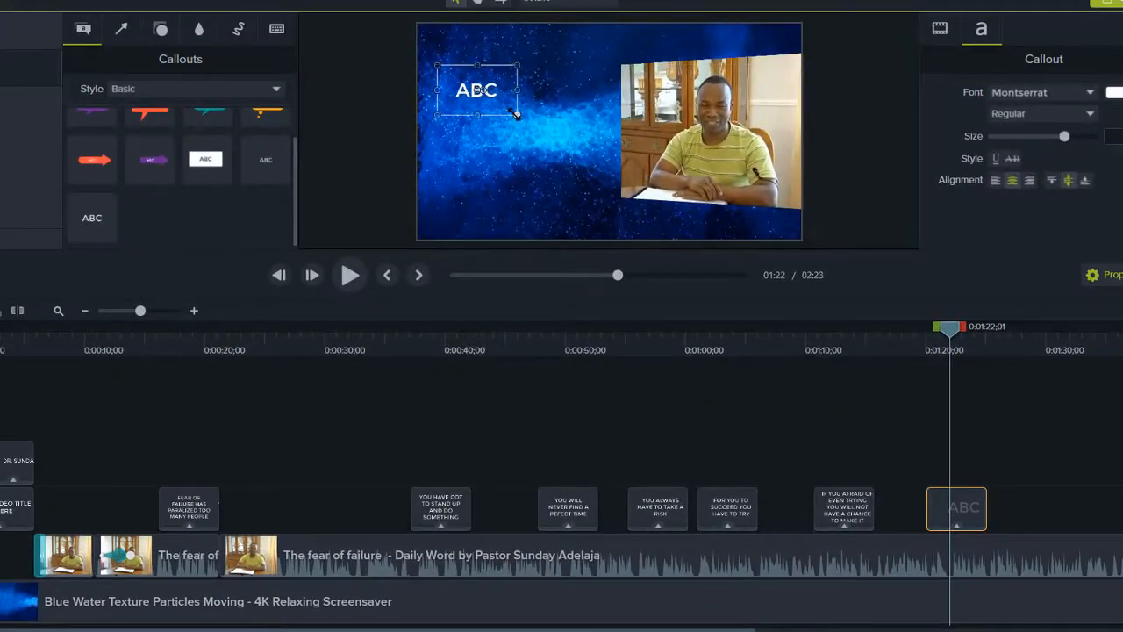
{"action": "left_click_drag", "start_coordinate": [516, 114], "coordinate": [621, 198]}
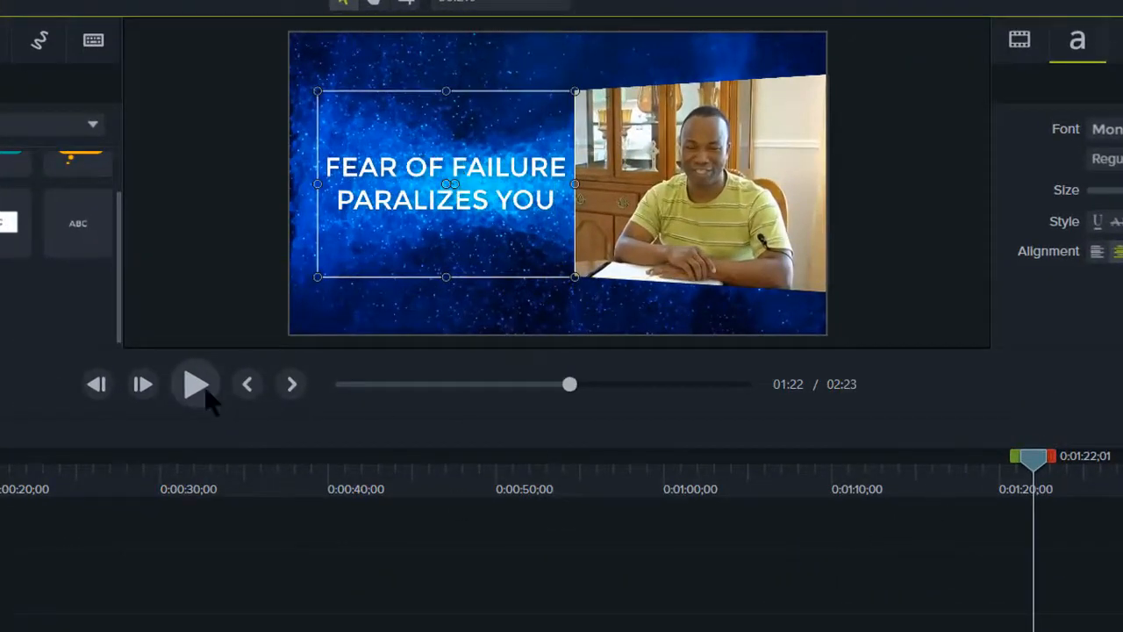
Step: Add an enlarged text callout near 0:01:30 beside the speaker reading "THE FEAR MAKES YOU A SNEAR"
{"action": "left_click", "coordinate": [207, 391]}
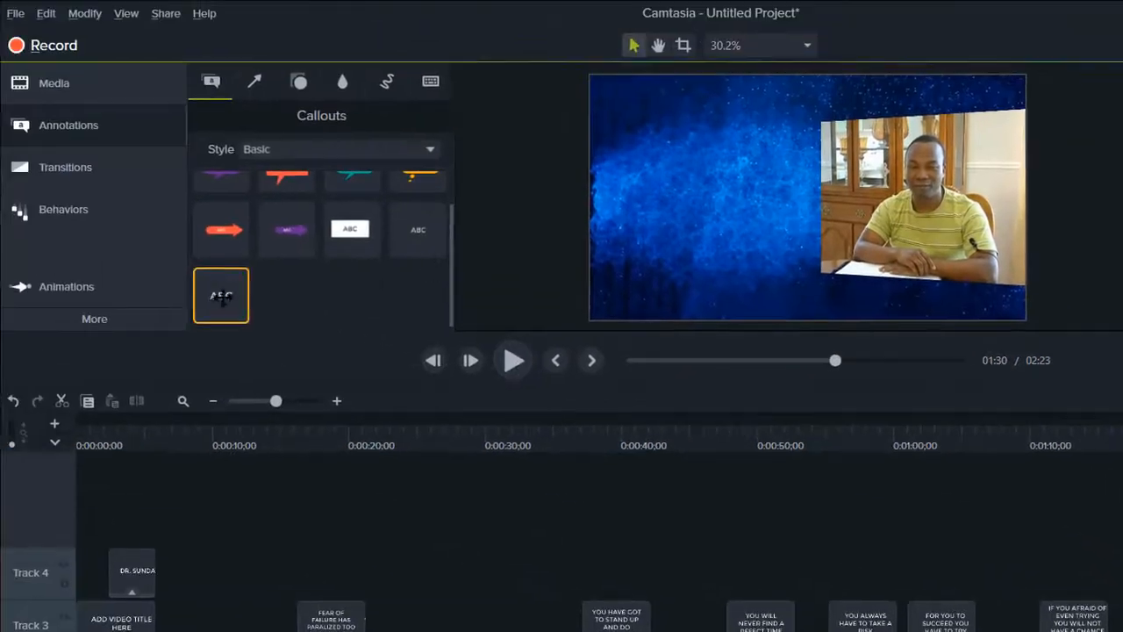
{"action": "left_click_drag", "start_coordinate": [220, 296], "coordinate": [349, 23]}
{"action": "left_click_drag", "start_coordinate": [418, 40], "coordinate": [490, 136]}
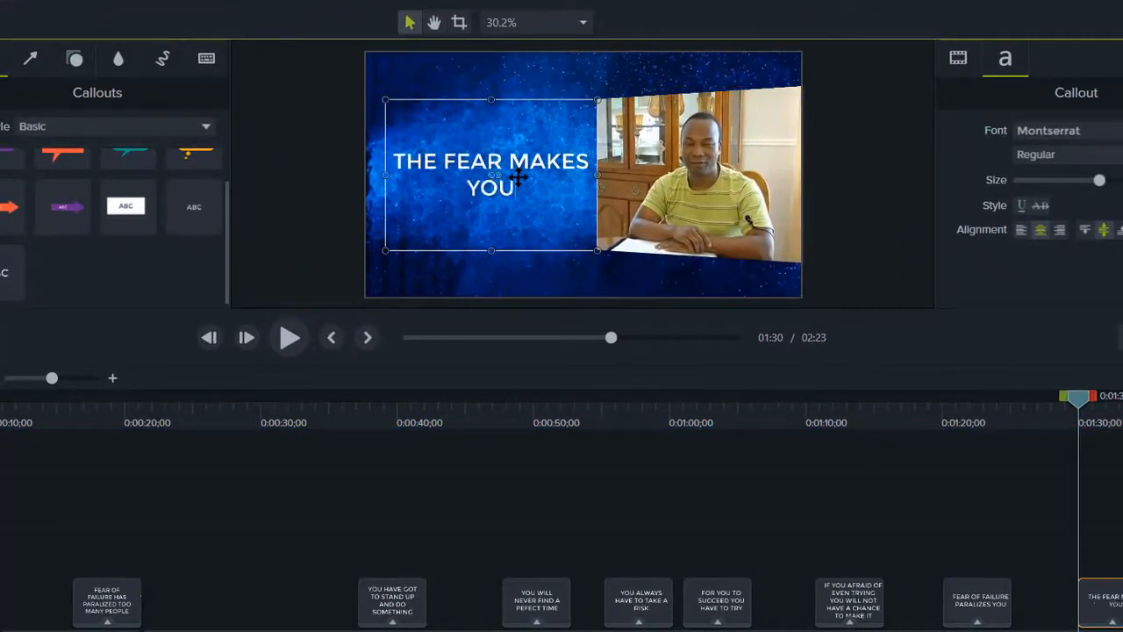
Step: Add an enlarged text callout at 0:01:38;22 reading "IF YOU WANT TO BECOME ANYTHING IN LIFE JUST STAND UP AND GO FOR IT"
{"action": "left_click", "coordinate": [288, 341]}
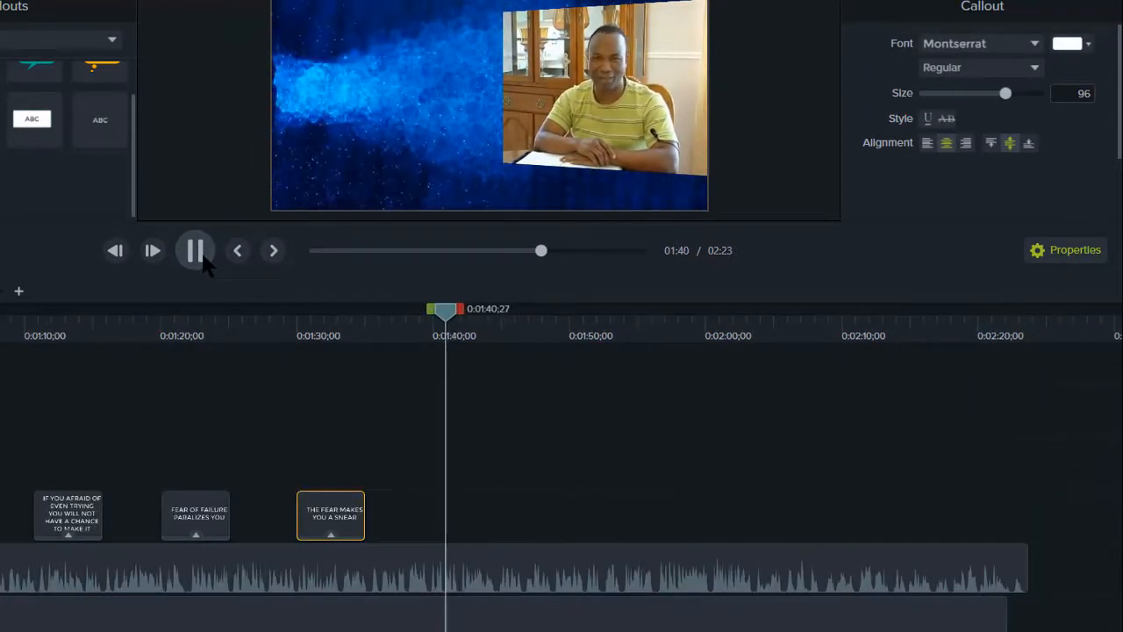
{"action": "left_click", "coordinate": [197, 253]}
{"action": "left_click", "coordinate": [415, 334]}
{"action": "left_click_drag", "start_coordinate": [99, 120], "coordinate": [338, 40]}
{"action": "left_click_drag", "start_coordinate": [385, 71], "coordinate": [430, 95]}
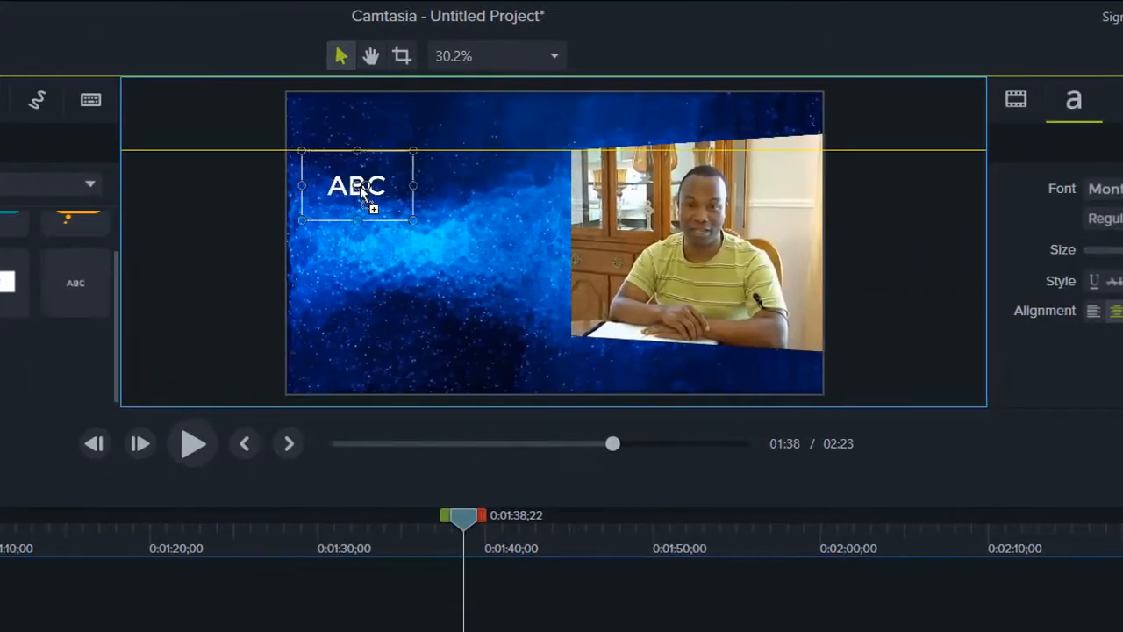
{"action": "left_click_drag", "start_coordinate": [481, 253], "coordinate": [574, 336]}
{"action": "double_click", "coordinate": [476, 233]}
{"action": "type", "text": "IF YOU WANT TO BECOME ANYTHING IN LIFE JUST STAND UP AND GO FOR IT"}
Step: Add an enlarged text callout at 0:01:50;09 reading "IF YOU WILL TRY TO BE PERFECT IT WILL NEVER HAPPEN"
{"action": "left_click", "coordinate": [193, 443]}
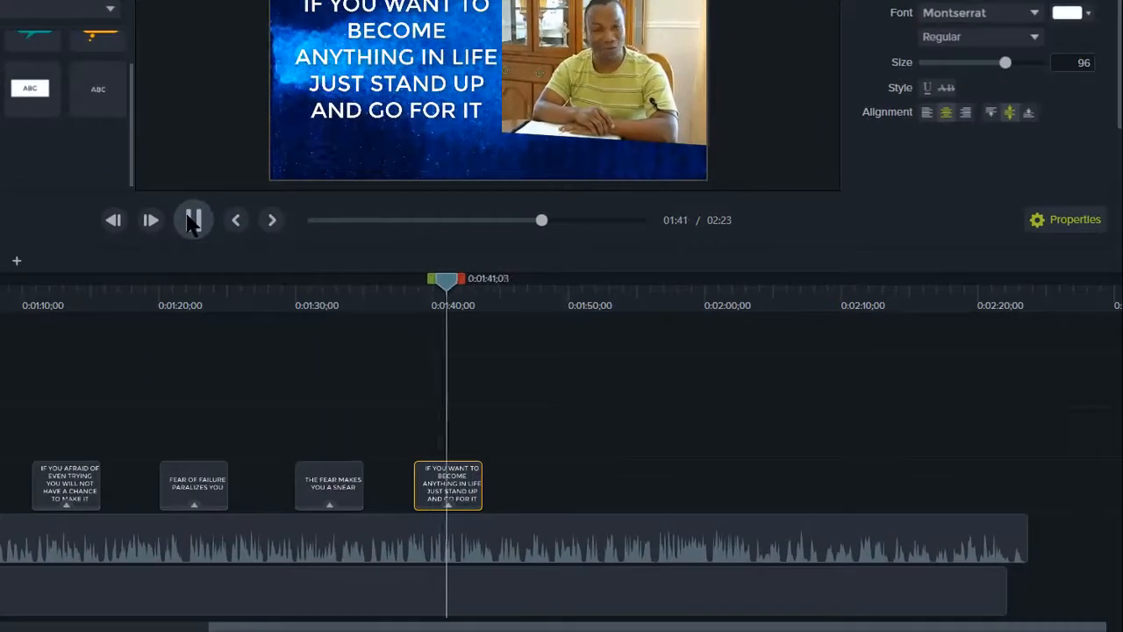
{"action": "left_click", "coordinate": [192, 221]}
{"action": "left_click", "coordinate": [573, 307]}
{"action": "left_click_drag", "start_coordinate": [261, 369], "coordinate": [357, 27]}
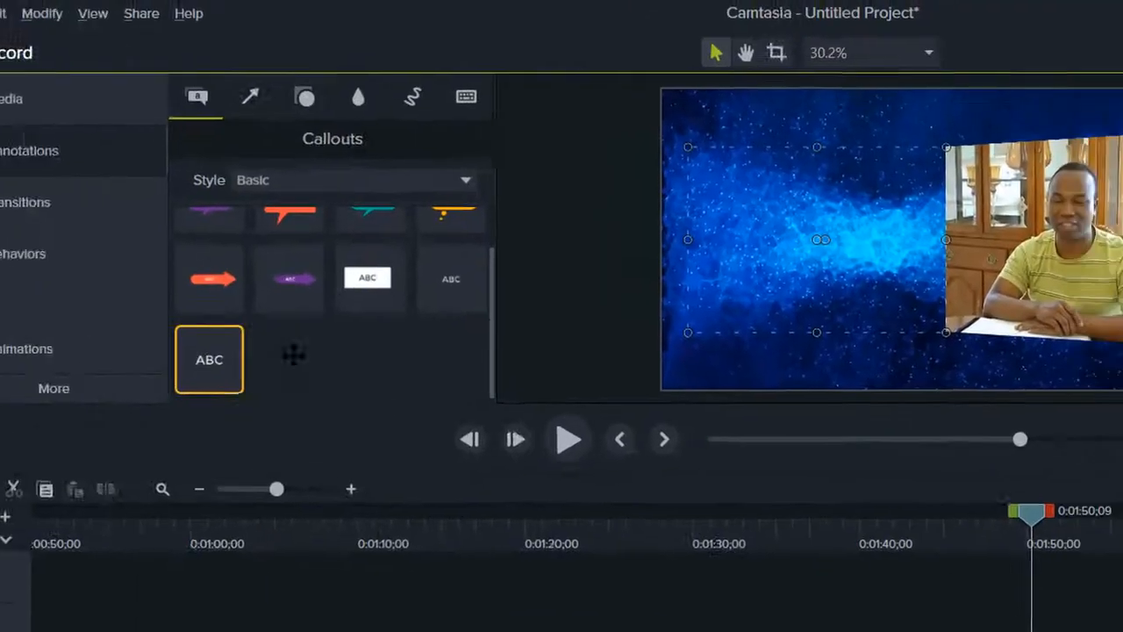
{"action": "double_click", "coordinate": [383, 182]}
{"action": "type", "text": "IF YOU WILL TRY TO BE PERFECT IT WILL NEVER HAPPEN"}
Step: Add an enlarged text callout at 0:01:59;11 reading "EVERYONE WHO EVER SUCCEEDED HAS FAILED ONE WAY OR THE OTHER"
{"action": "left_click", "coordinate": [181, 420]}
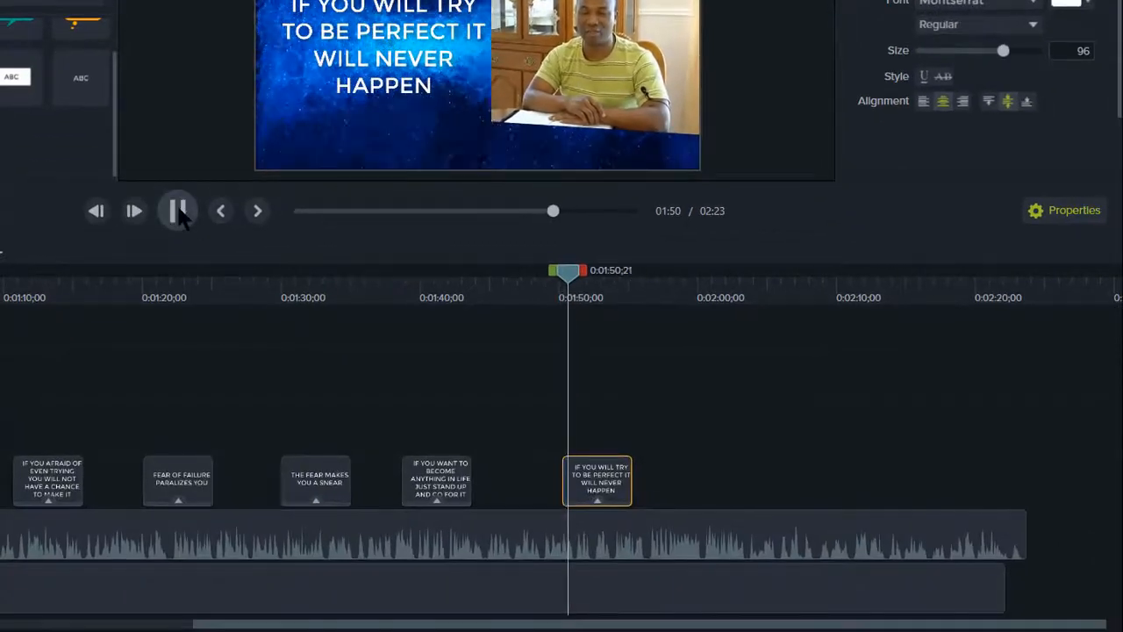
{"action": "left_click", "coordinate": [178, 215]}
{"action": "left_click_drag", "start_coordinate": [171, 342], "coordinate": [326, 9]}
{"action": "left_click_drag", "start_coordinate": [373, 28], "coordinate": [491, 123]}
{"action": "double_click", "coordinate": [402, 48]}
{"action": "type", "text": "EVERYONE WHO EVER SUCCEEDED HAS FAILED ONE WAY OR THE OTHER"}
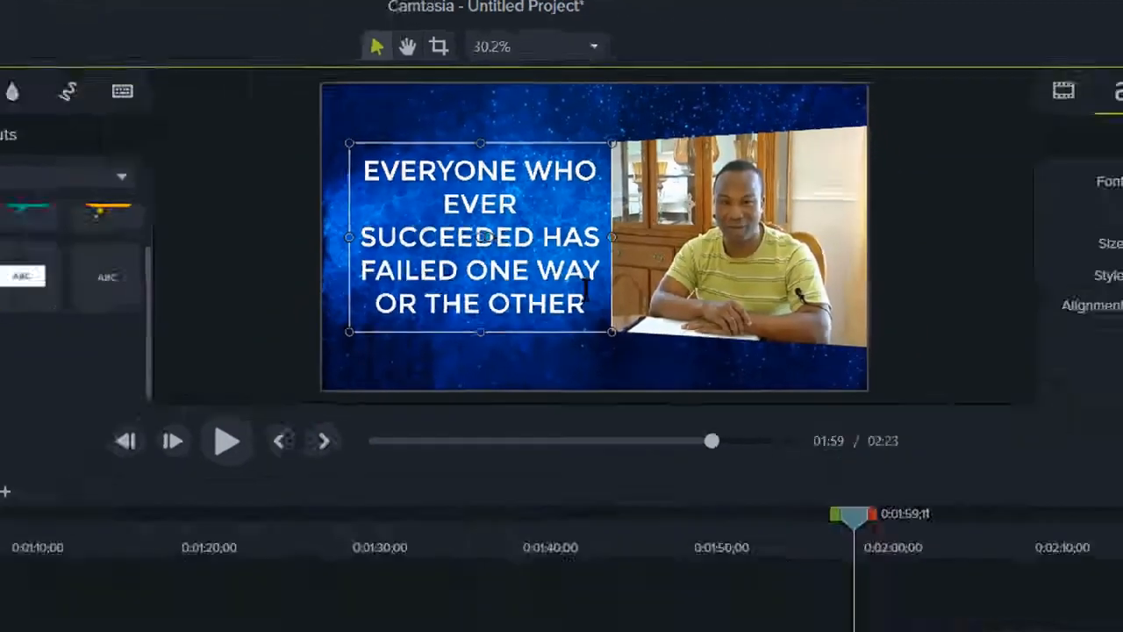
Step: Add an enlarged text callout near 0:02:08 beside the speaker reading "MISTAKES & FEILURE ARE NORMAL IN LIFE"
{"action": "left_click", "coordinate": [226, 440]}
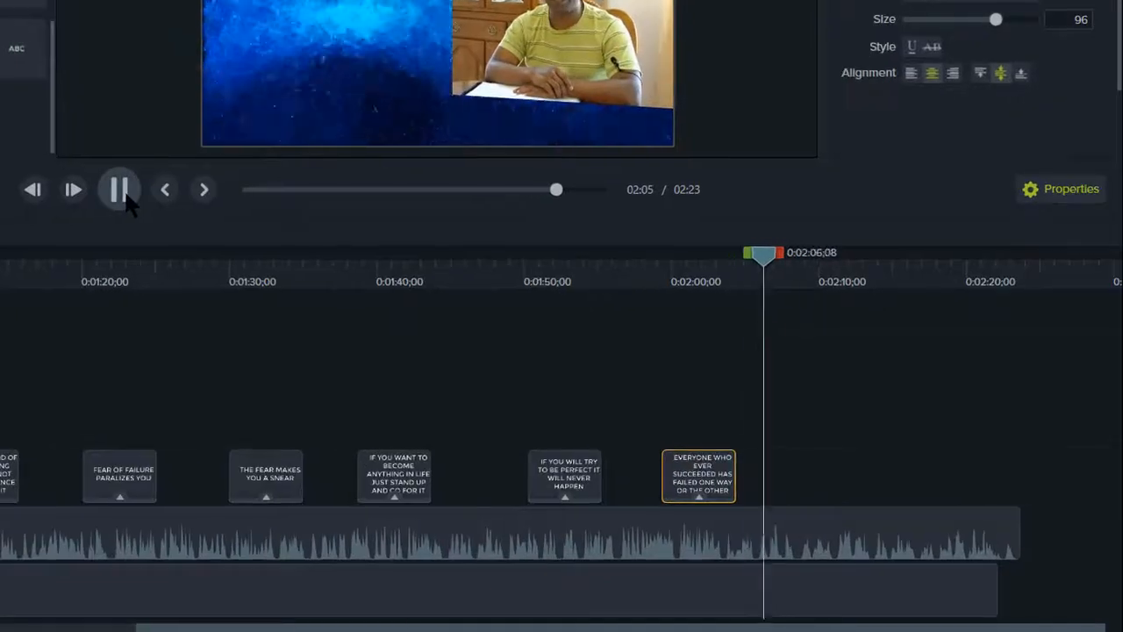
{"action": "left_click", "coordinate": [121, 191]}
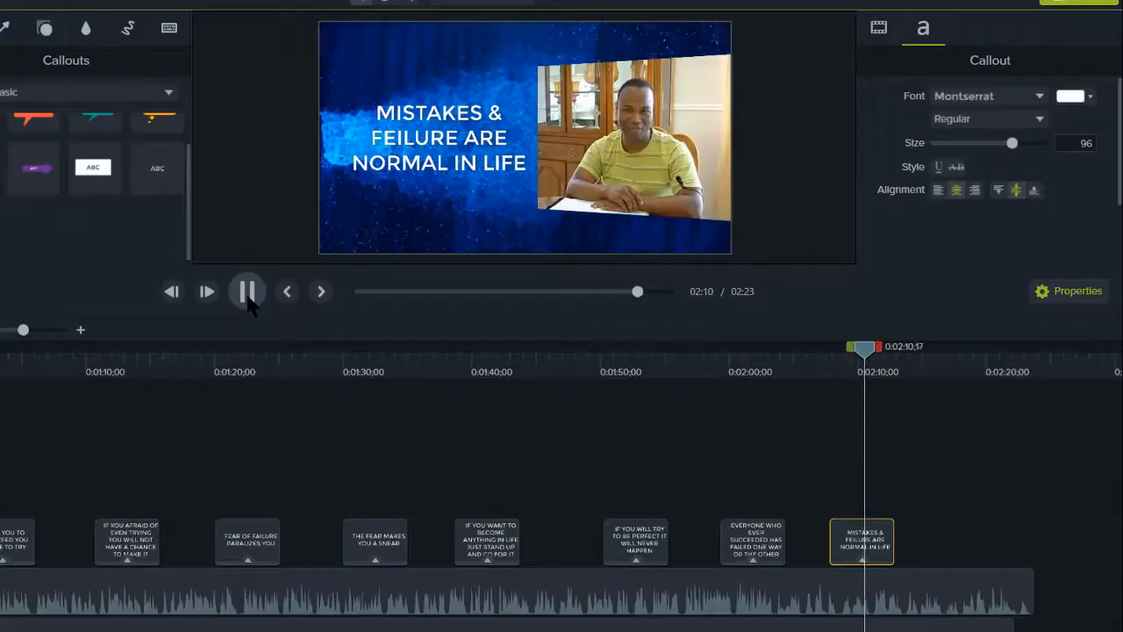
Step: Add an enlarged white rectangle callout at 0:02:13;03 beside the speaker reading "DONT LET THEM STOP YOU"
{"action": "left_click", "coordinate": [898, 375]}
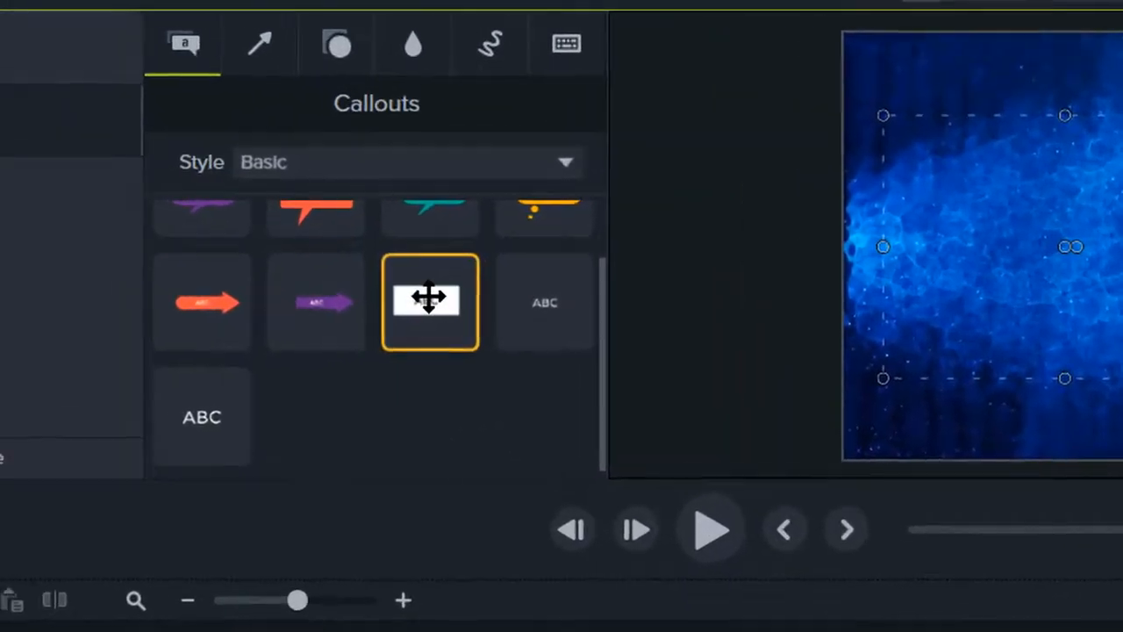
{"action": "left_click_drag", "start_coordinate": [93, 167], "coordinate": [371, 89]}
{"action": "left_click_drag", "start_coordinate": [358, 192], "coordinate": [359, 192]}
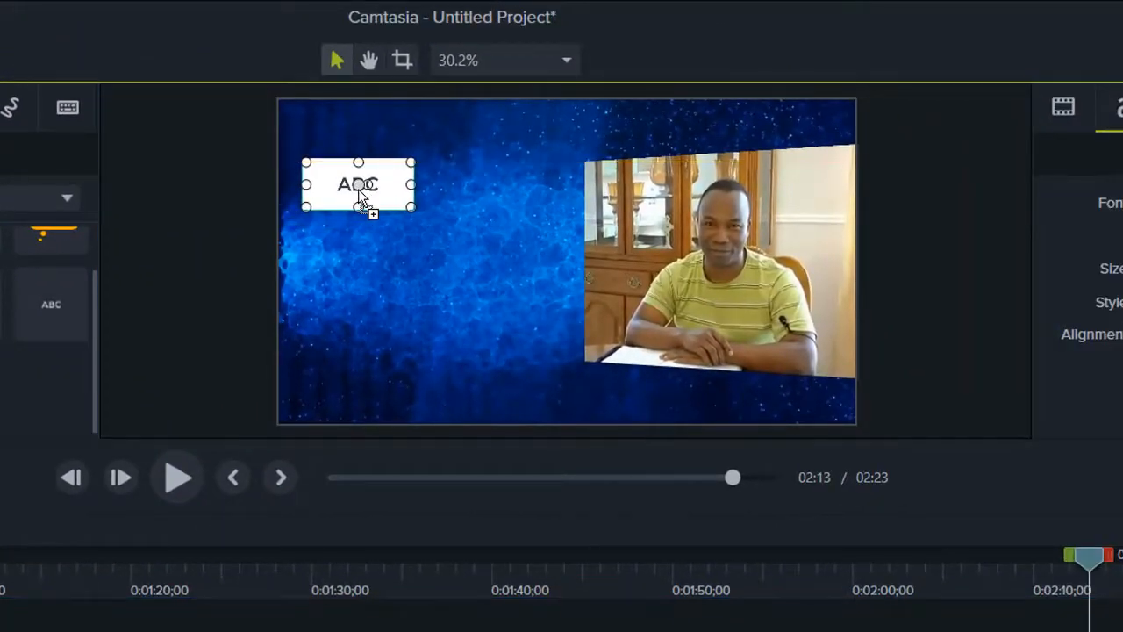
{"action": "left_click_drag", "start_coordinate": [453, 249], "coordinate": [581, 360]}
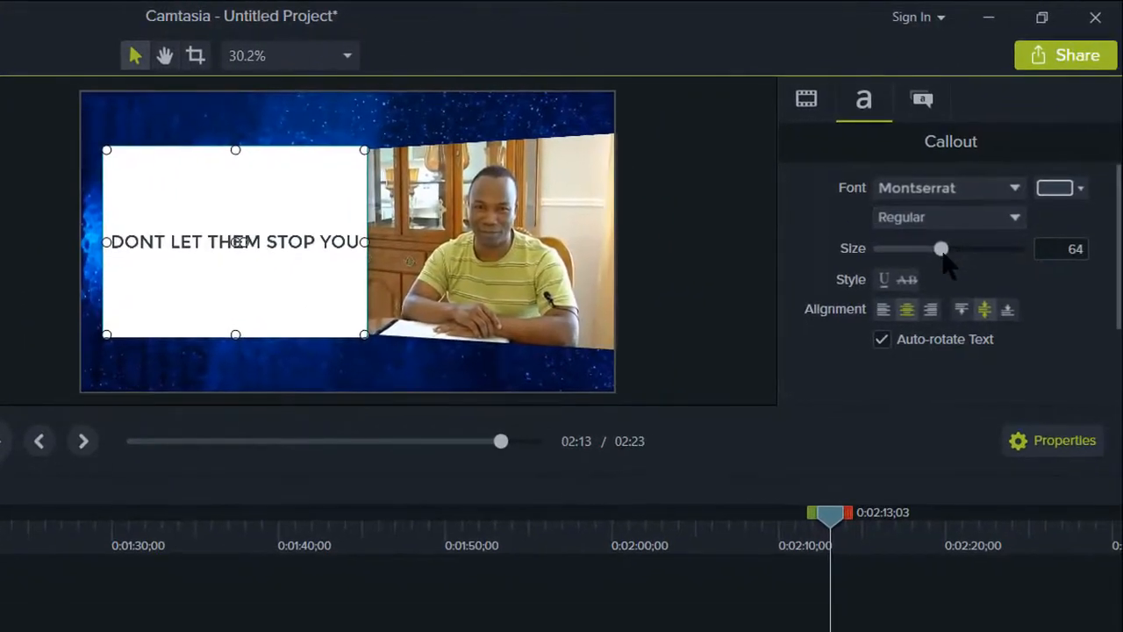
Step: Set the rectangle callout's font size to 102 and its text colour to orange-red
{"action": "left_click_drag", "start_coordinate": [945, 256], "coordinate": [992, 273]}
{"action": "left_click", "coordinate": [1076, 188]}
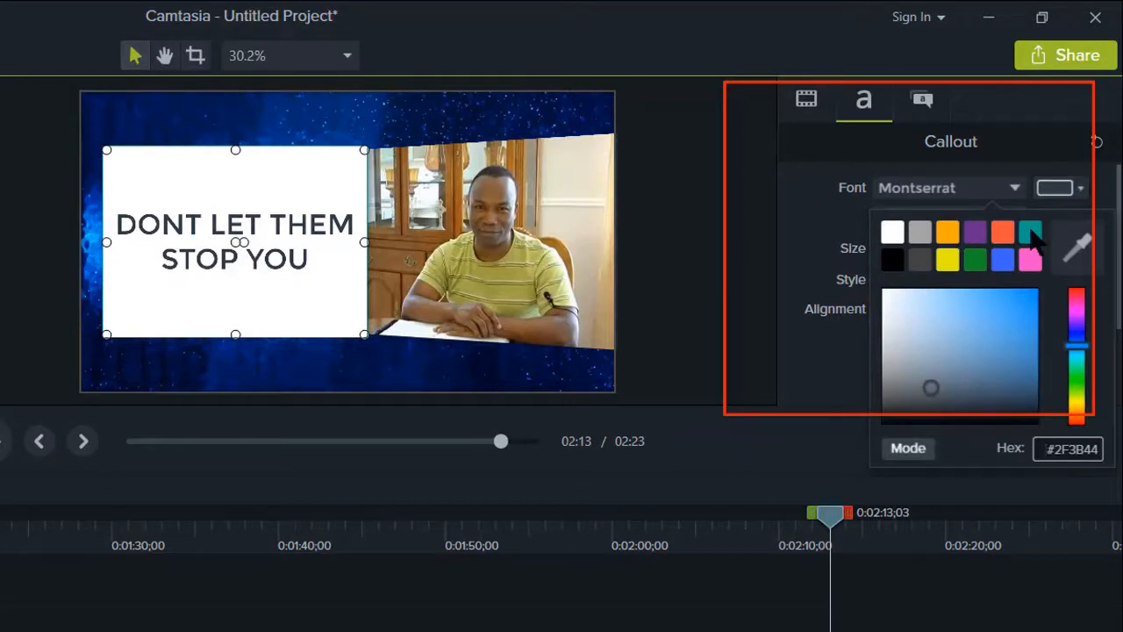
{"action": "left_click", "coordinate": [1006, 232]}
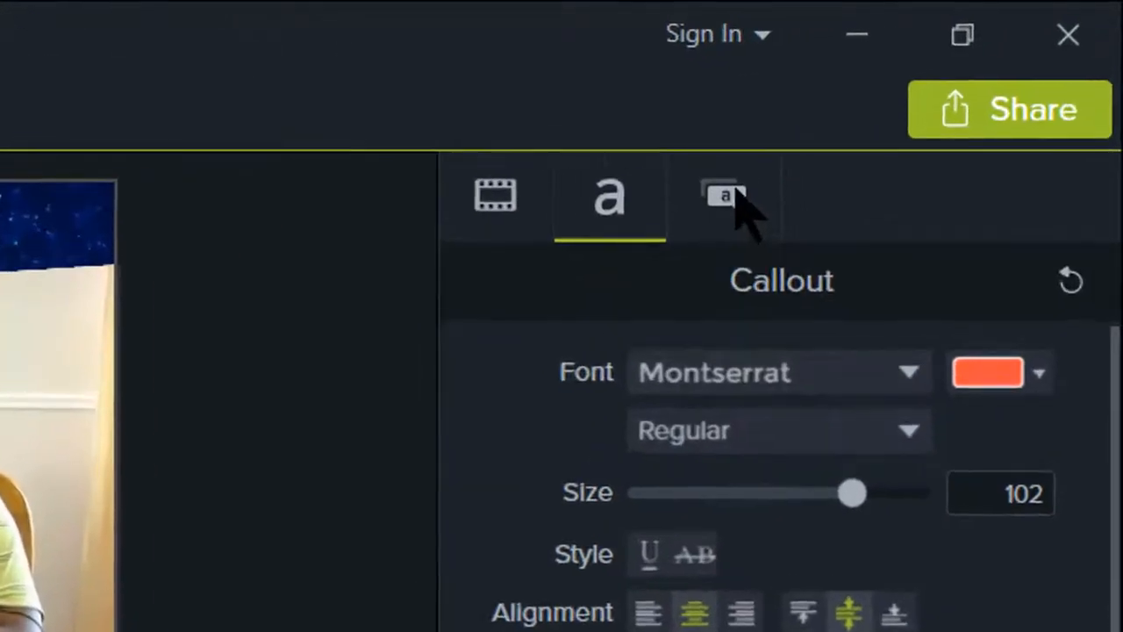
Step: Change the solid fill of the "DONT LET THEM STOP YOU" callout to bright red
{"action": "left_click", "coordinate": [922, 99]}
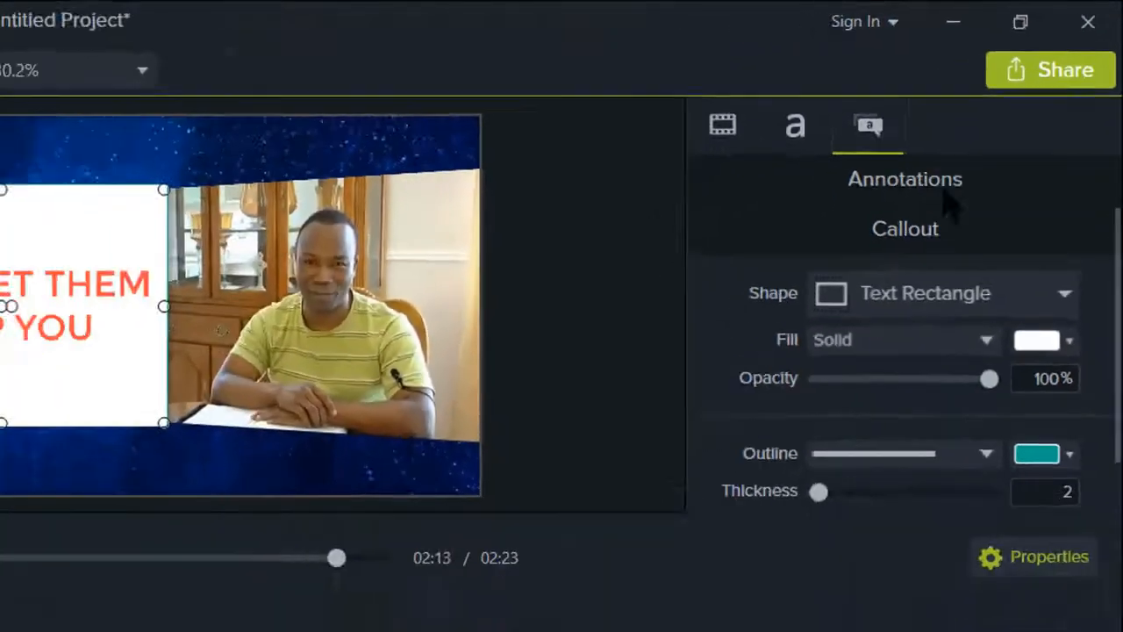
{"action": "left_click", "coordinate": [1077, 279]}
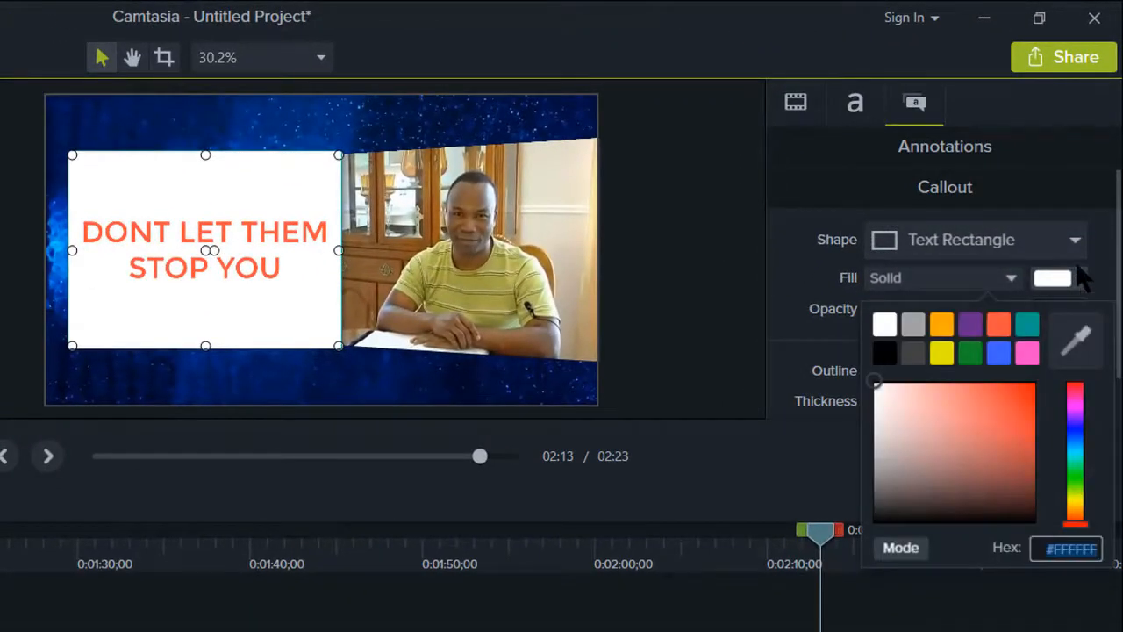
{"action": "left_click", "coordinate": [1031, 391]}
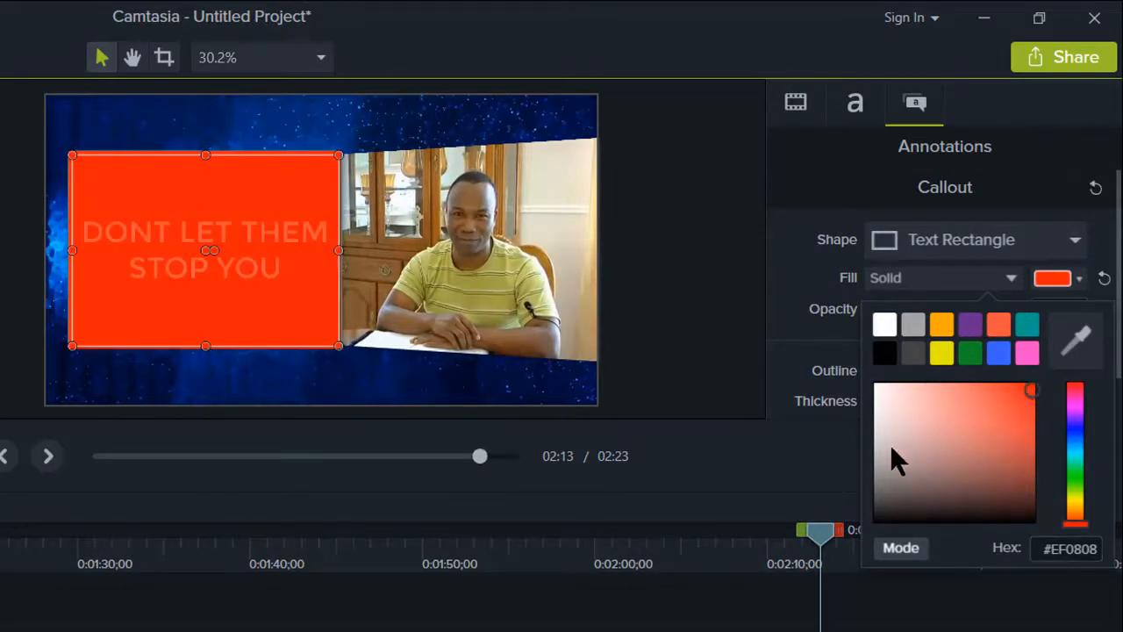
Step: Change the text colour of the red rectangle callout to white
{"action": "left_click", "coordinate": [852, 107]}
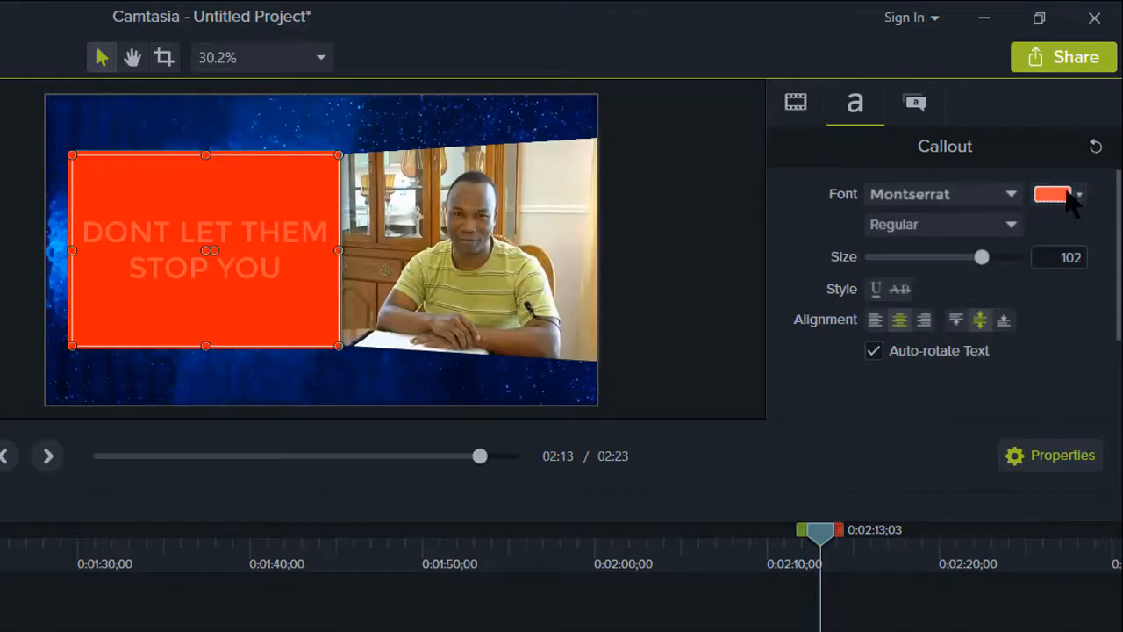
{"action": "left_click", "coordinate": [1069, 198]}
{"action": "left_click", "coordinate": [883, 241]}
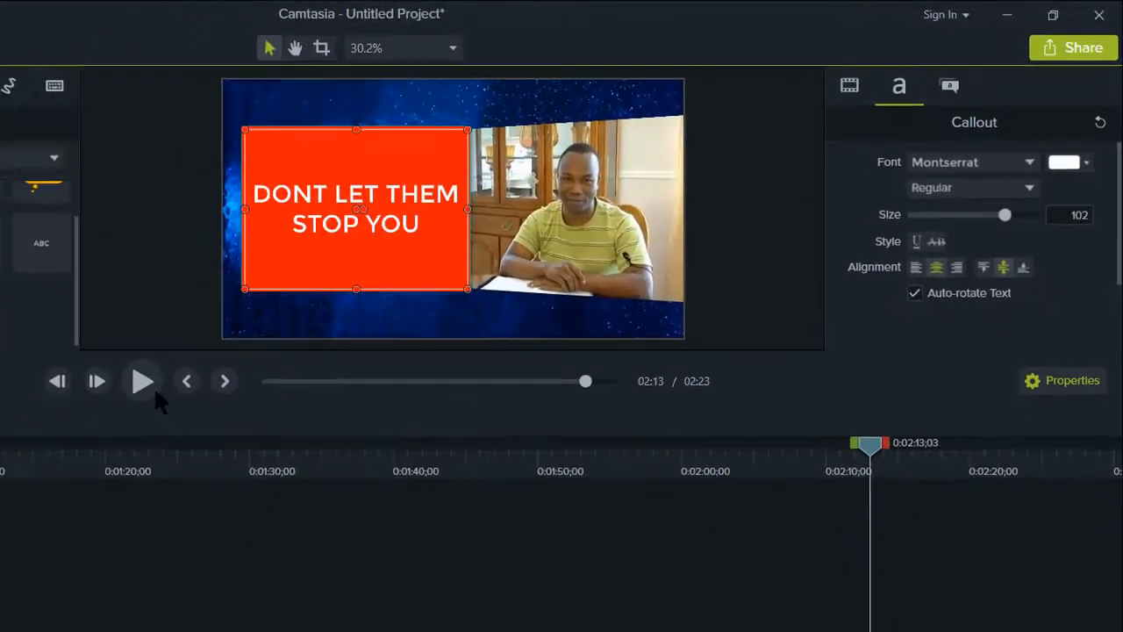
Step: Add an enlarged plain text callout at 0:02:18 beside the speaker reading "IF YOU FAIL - GET UP AGAIN AND TRY AGAIN"
{"action": "left_click", "coordinate": [362, 295]}
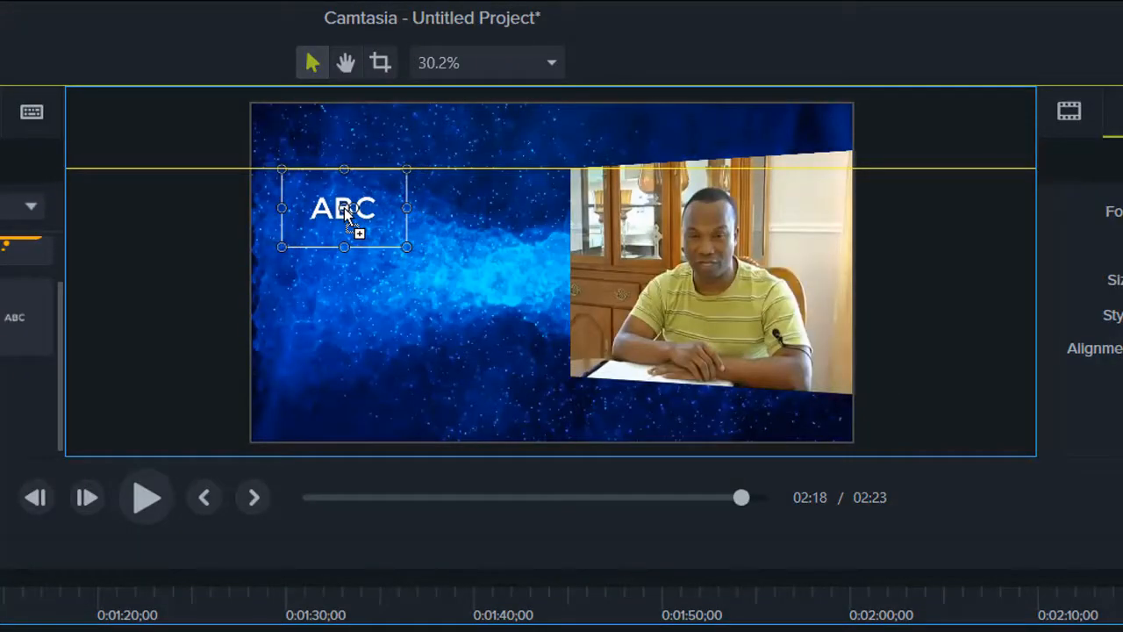
{"action": "left_click_drag", "start_coordinate": [343, 208], "coordinate": [345, 208]}
{"action": "left_click_drag", "start_coordinate": [407, 248], "coordinate": [570, 377]}
{"action": "double_click", "coordinate": [459, 263]}
{"action": "type", "text": "IF YOU FAIL - GET UP AGAIN AND TRY AGAIN"}
{"action": "left_click", "coordinate": [368, 409]}
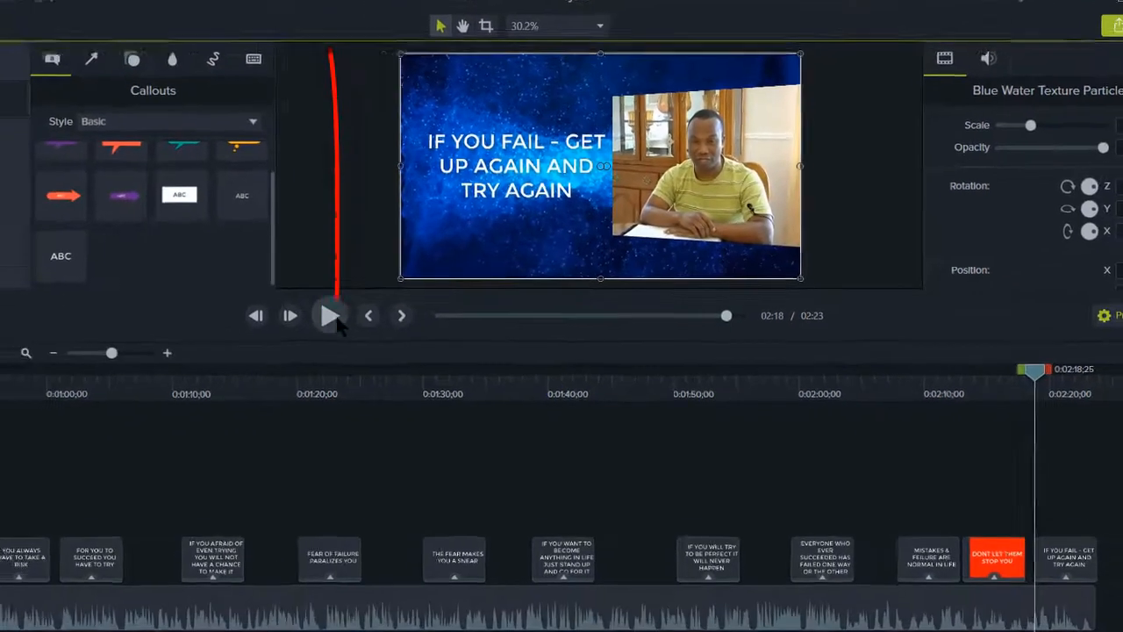
Step: Play to the end of the speaker clip and extend the blue water background on Track 1 past it, to about 0:02:28
{"action": "left_click", "coordinate": [330, 317]}
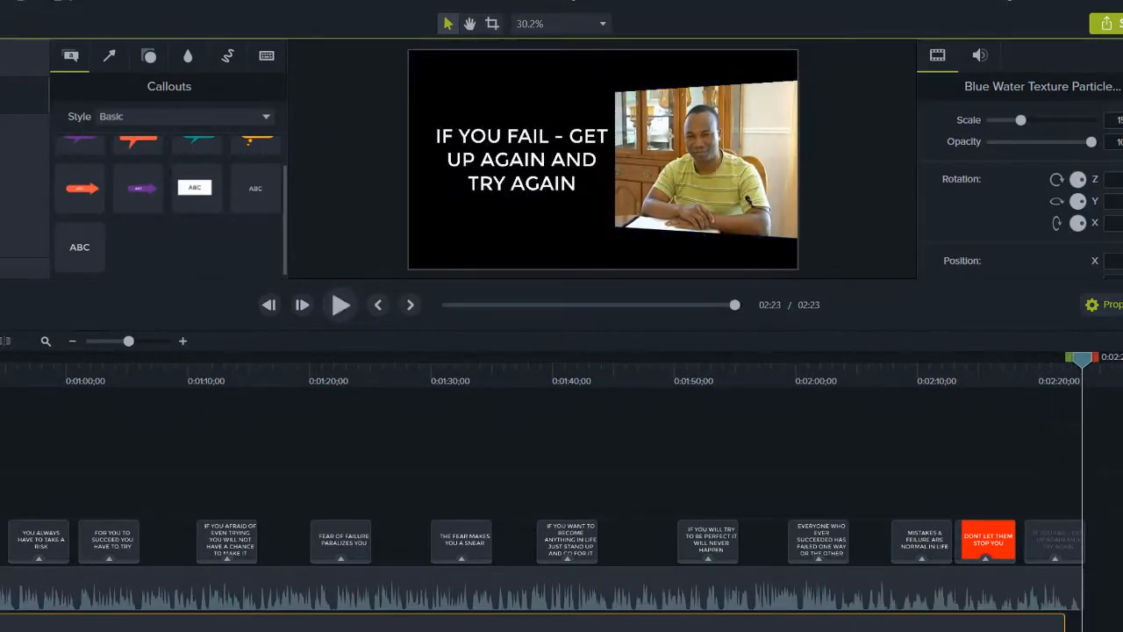
{"action": "left_click_drag", "start_coordinate": [1082, 626], "coordinate": [1122, 626]}
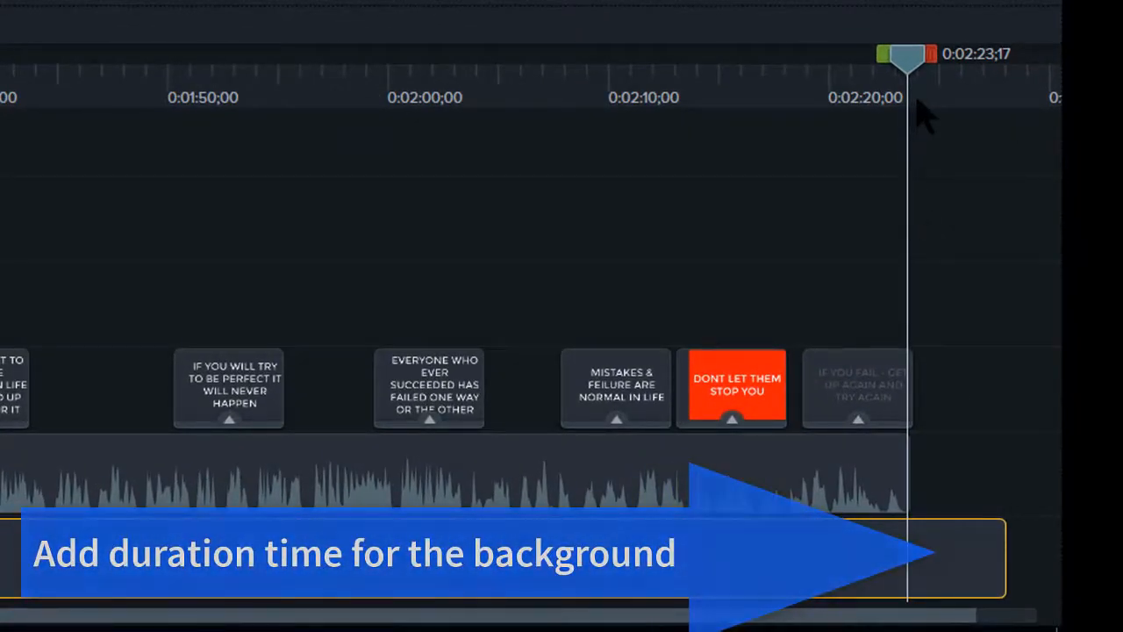
{"action": "left_click", "coordinate": [918, 98]}
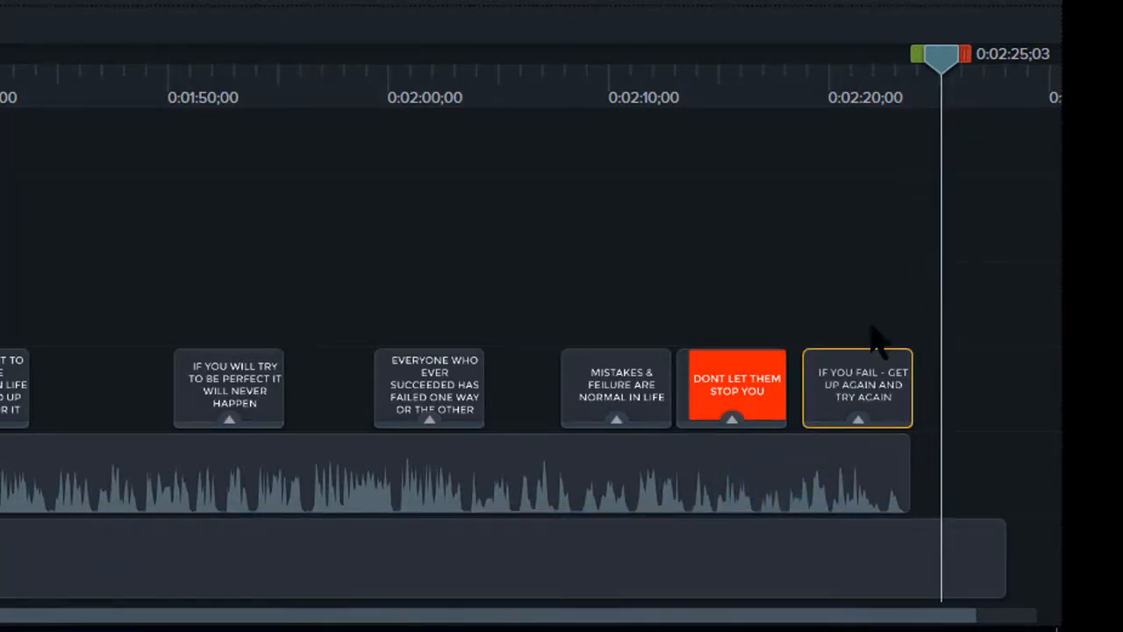
Step: Add the Flip transition to the end of the speaker clip on Track 2 and play the ending from 02:22
{"action": "left_click", "coordinate": [878, 77]}
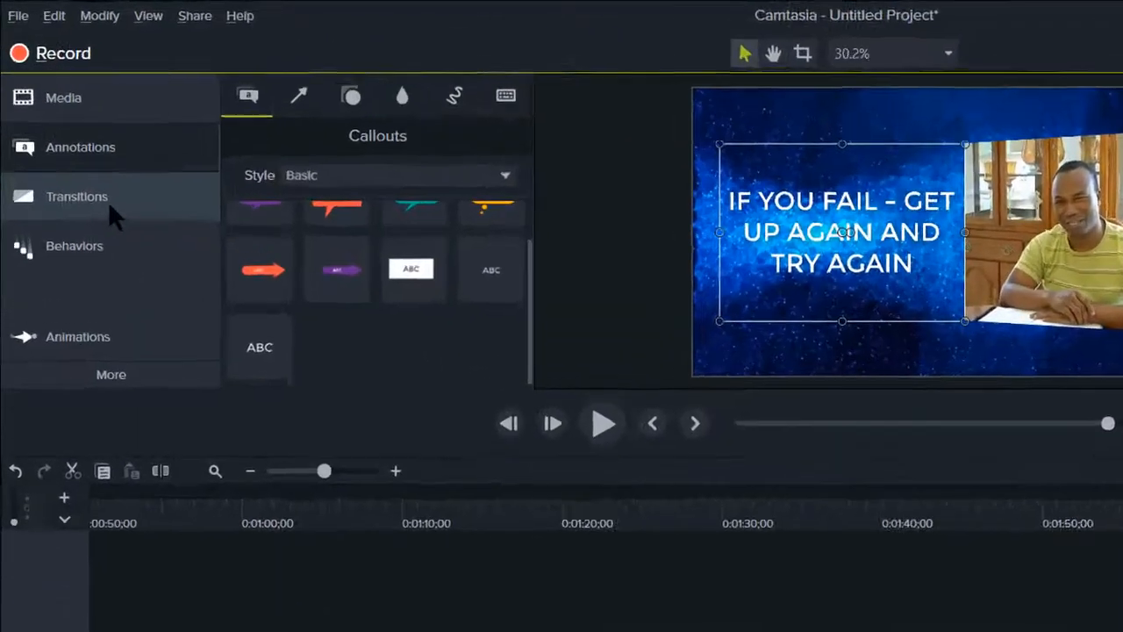
{"action": "left_click", "coordinate": [70, 133]}
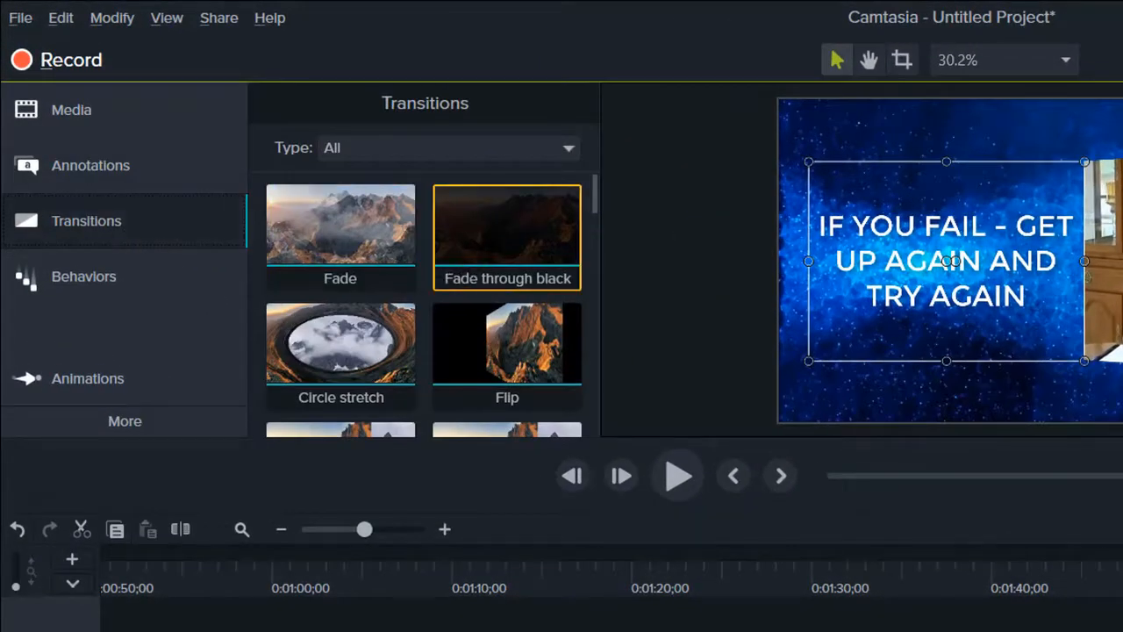
{"action": "scroll", "coordinate": [515, 291], "scroll_direction": "down", "scroll_amount": 1}
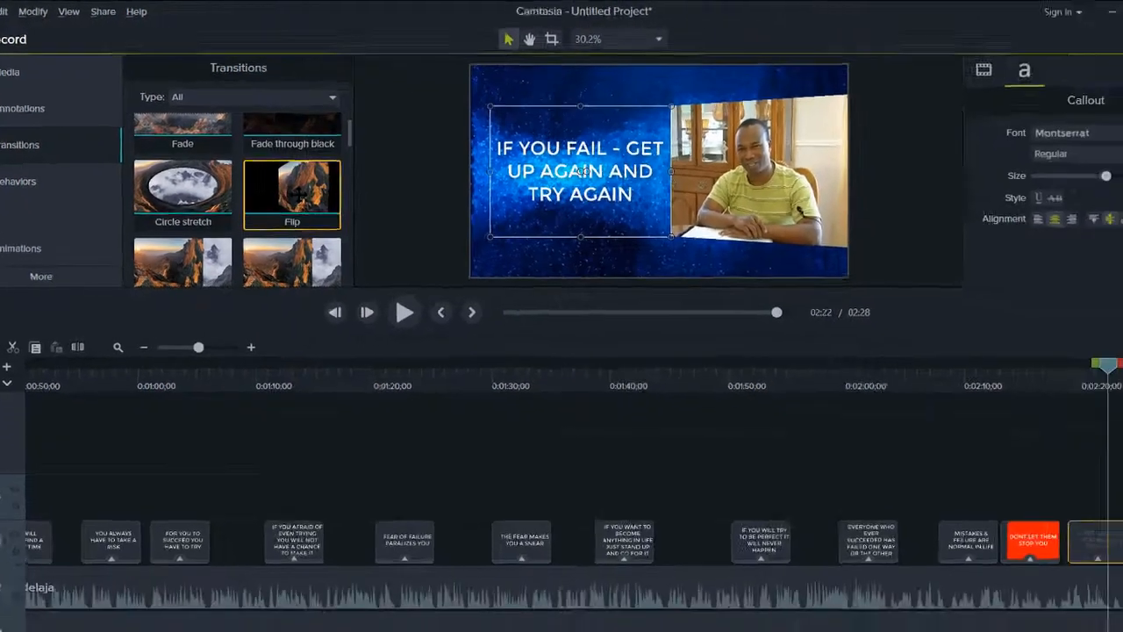
{"action": "mouse_move", "coordinate": [515, 297]}
{"action": "left_mouse_down"}
{"action": "mouse_move", "coordinate": [833, 439]}
{"action": "mouse_move", "coordinate": [1041, 561]}
{"action": "left_mouse_up"}
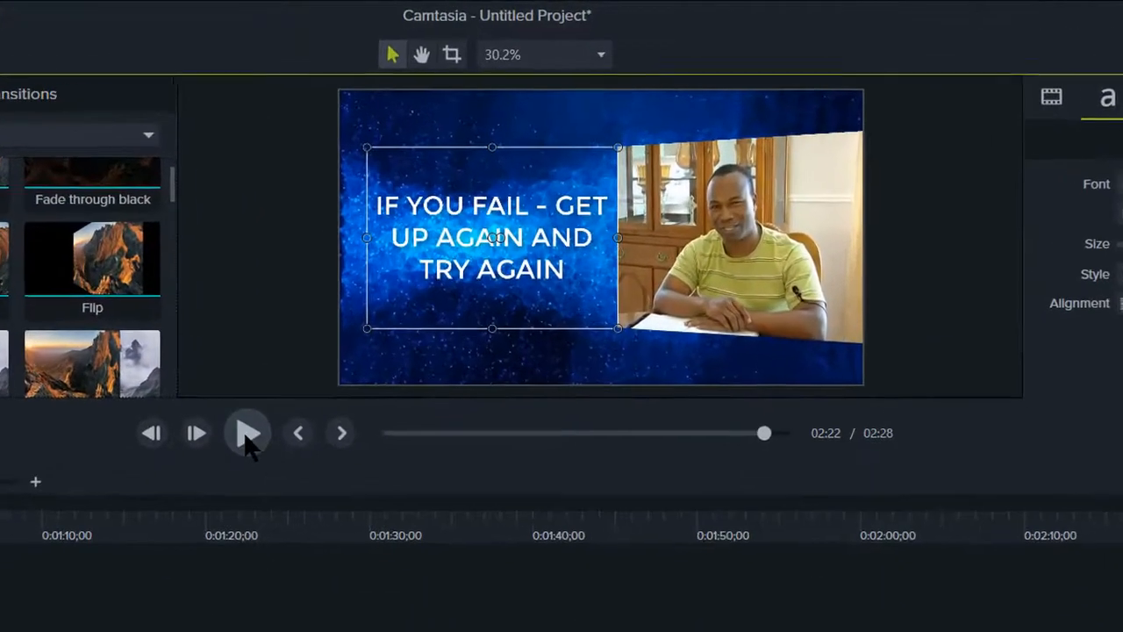
{"action": "left_click", "coordinate": [370, 294]}
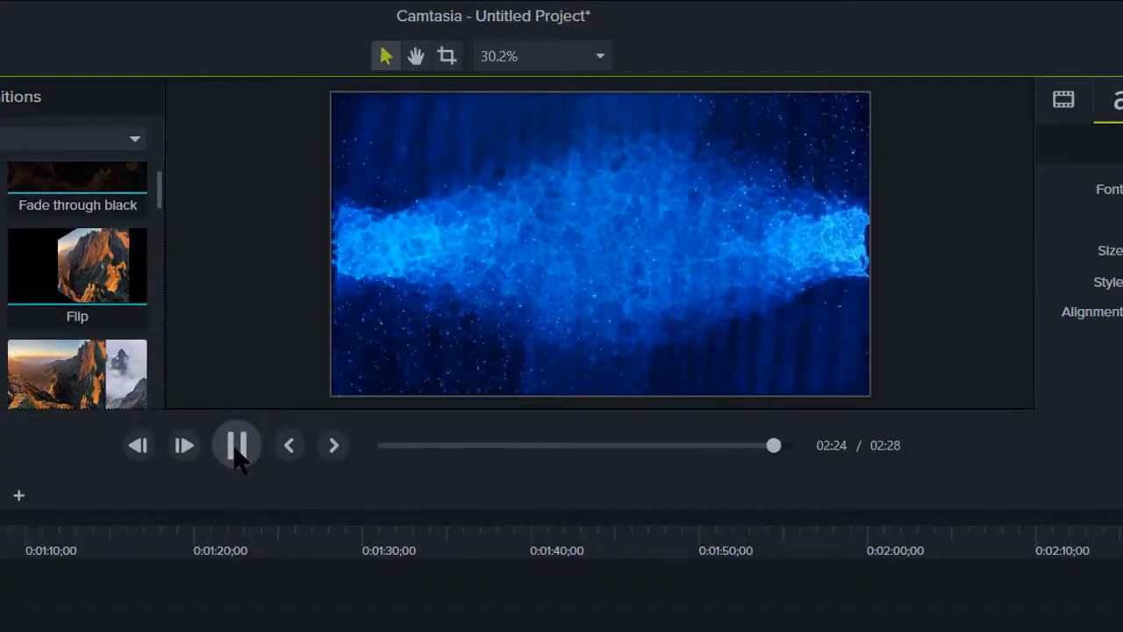
Step: Stop playback at 02:24 and add a large centred text callout on the empty background with the speaker's Facebook page address
{"action": "left_click", "coordinate": [235, 447]}
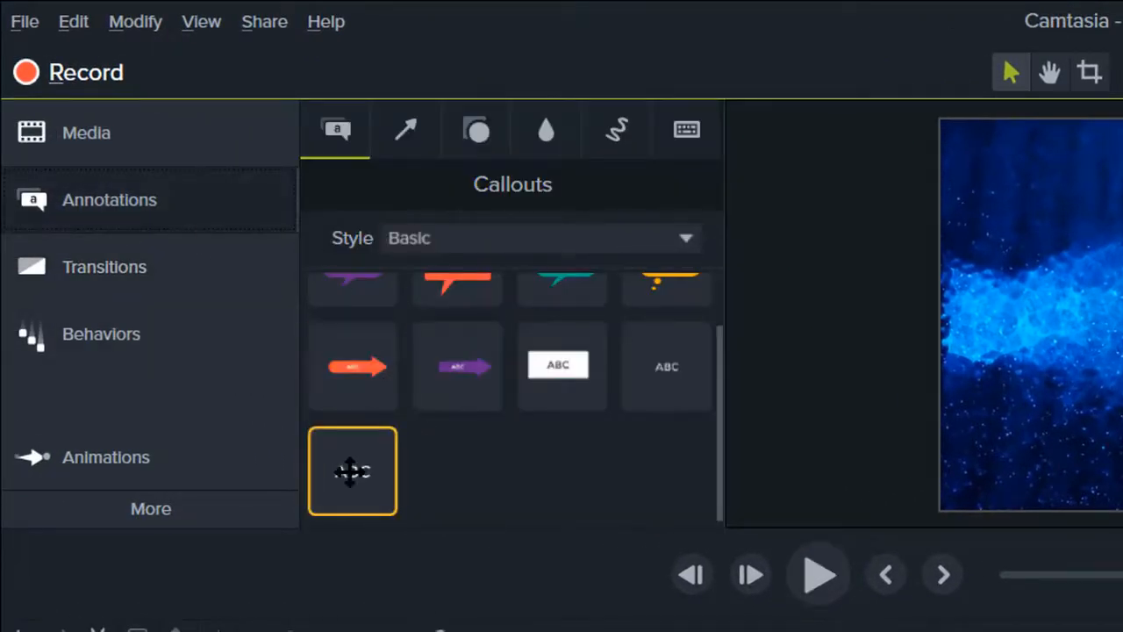
{"action": "left_click_drag", "start_coordinate": [350, 471], "coordinate": [1115, 247]}
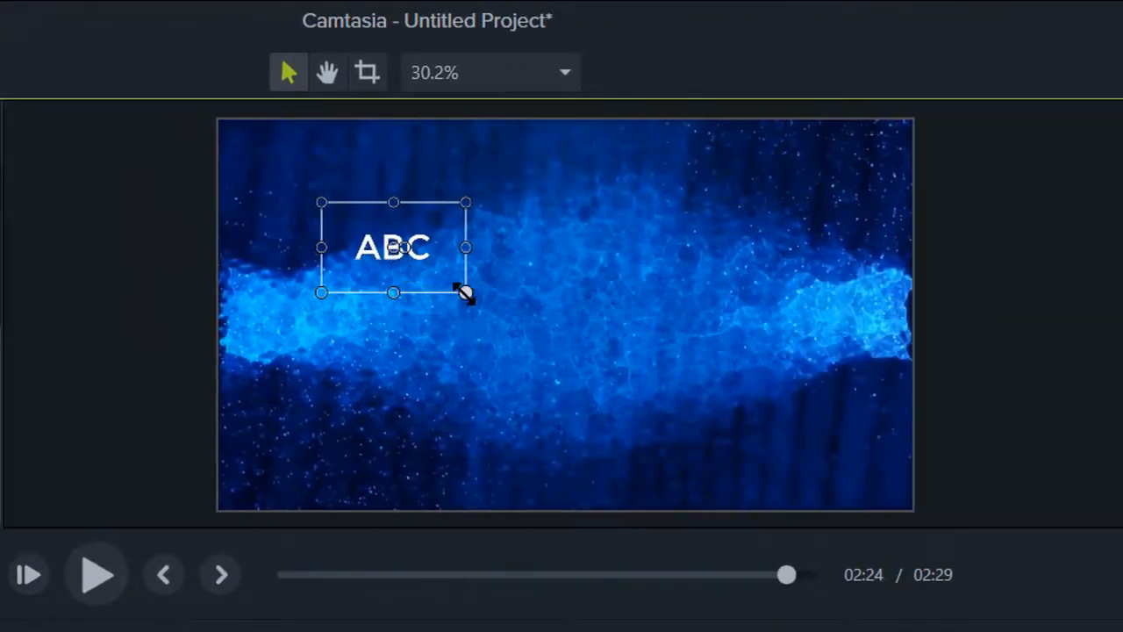
{"action": "left_click_drag", "start_coordinate": [467, 294], "coordinate": [735, 411]}
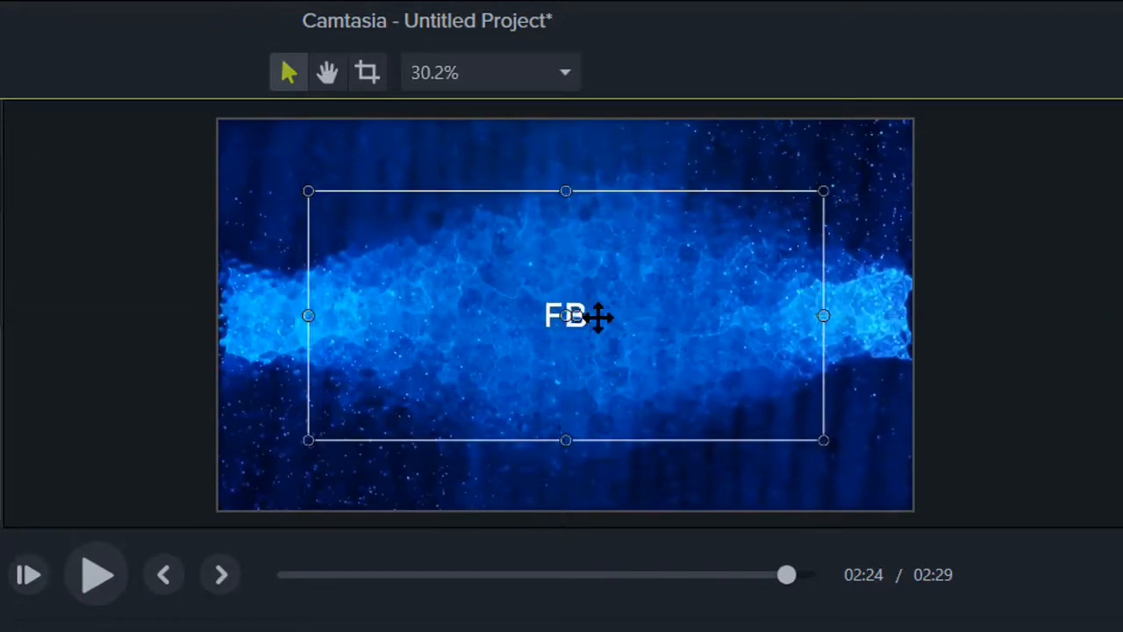
{"action": "type", "text": "DELAJA"}
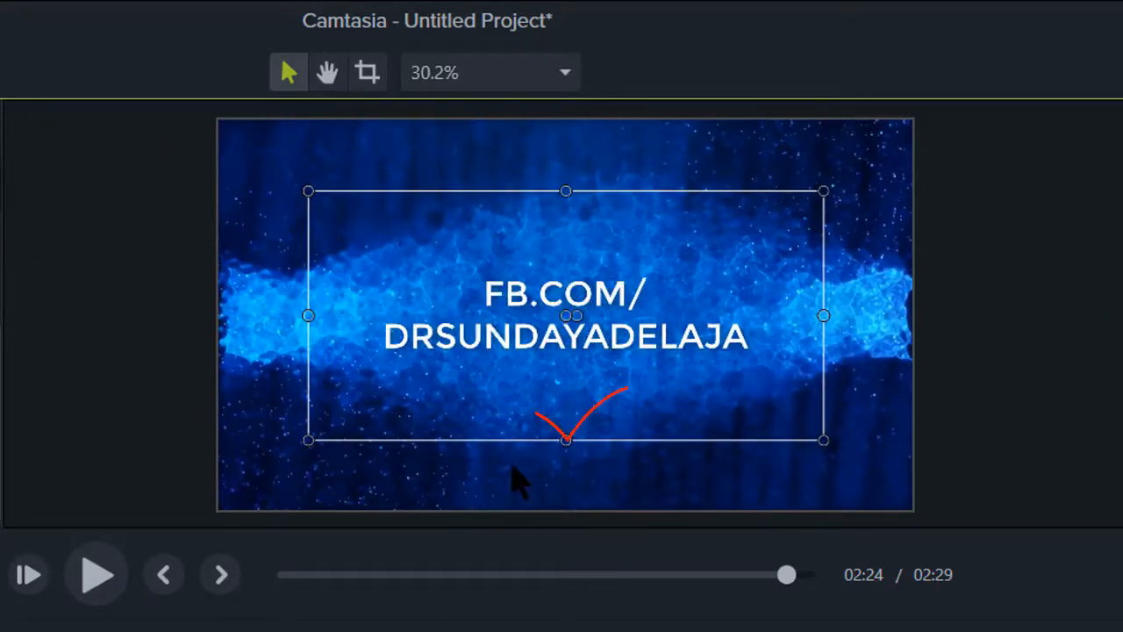
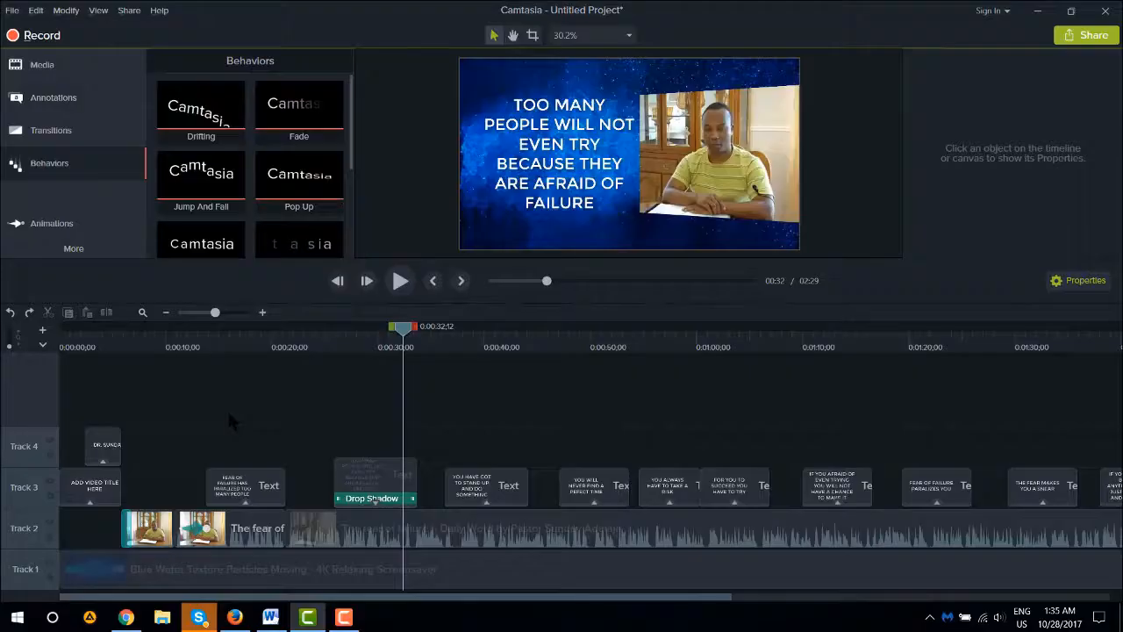
Step: Apply the Scale behavior to all the key-phrase callouts on Track 3 together, then preview the animated callouts
{"action": "scroll", "coordinate": [189, 449], "scroll_direction": "down", "scroll_amount": 2}
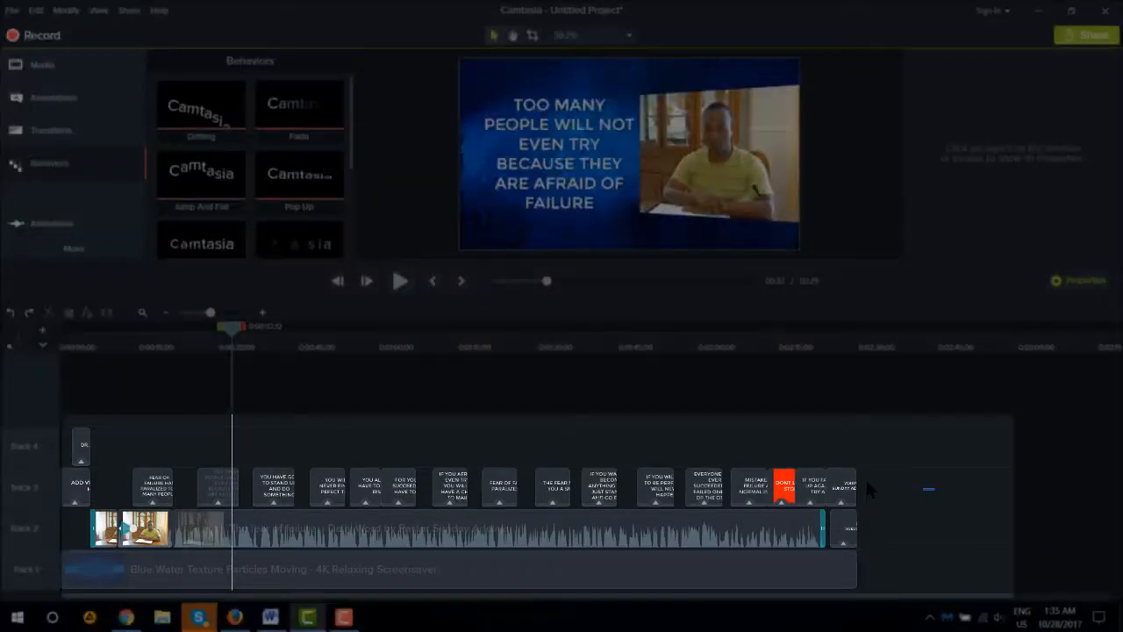
{"action": "left_click_drag", "start_coordinate": [934, 492], "coordinate": [141, 453]}
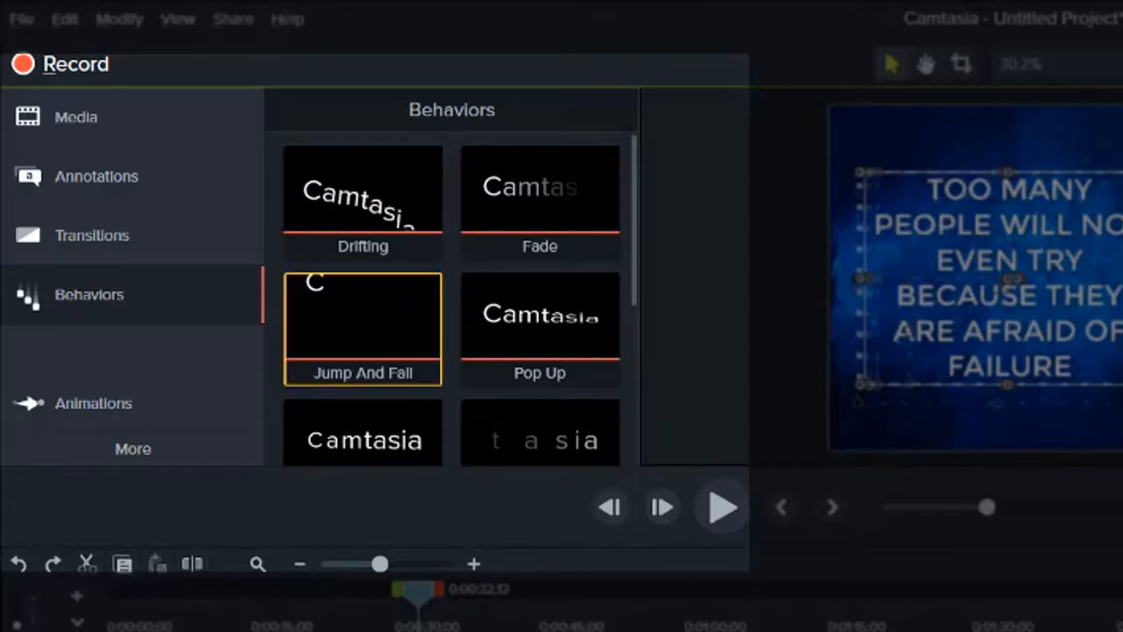
{"action": "scroll", "coordinate": [394, 321], "scroll_direction": "down", "scroll_amount": 1}
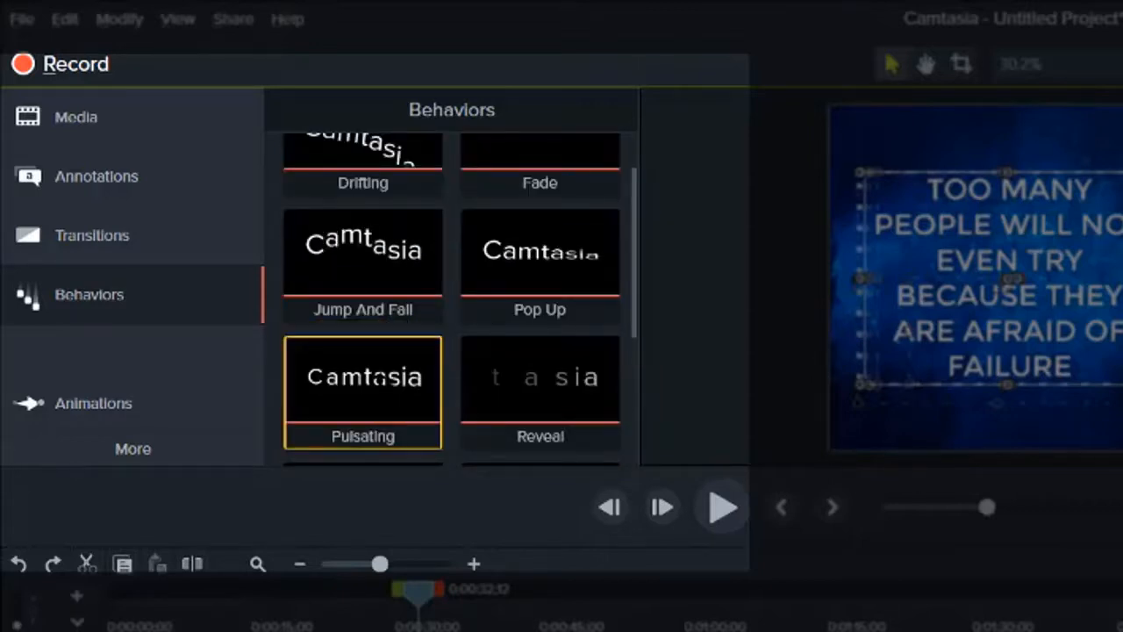
{"action": "scroll", "coordinate": [379, 377], "scroll_direction": "down", "scroll_amount": 3}
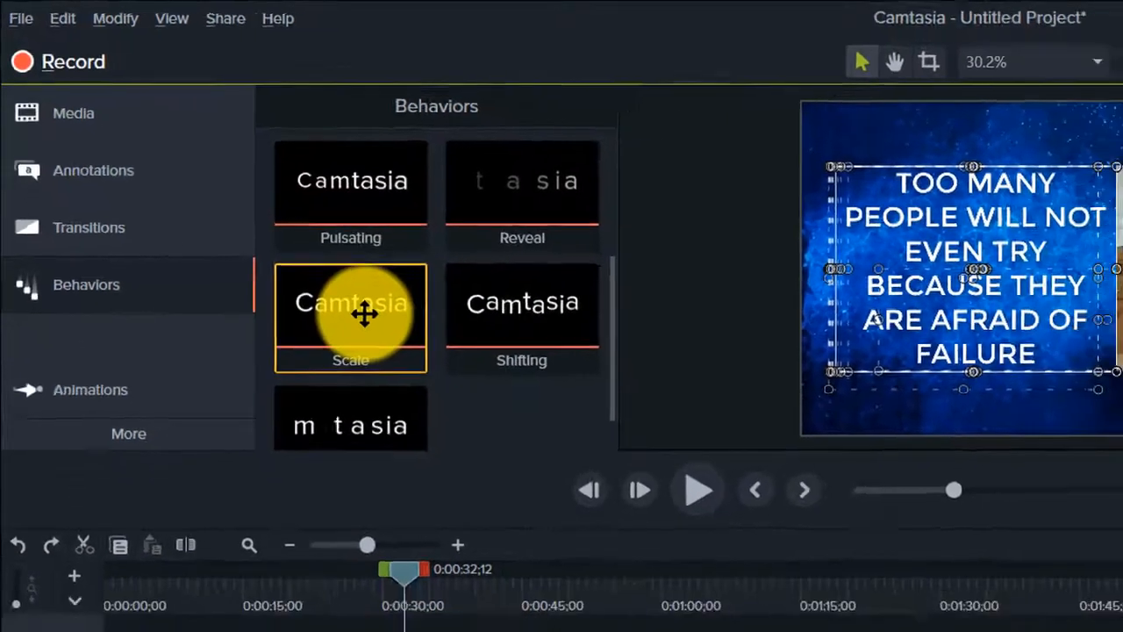
{"action": "left_click_drag", "start_coordinate": [399, 336], "coordinate": [357, 631]}
{"action": "left_click_drag", "start_coordinate": [193, 468], "coordinate": [221, 502]}
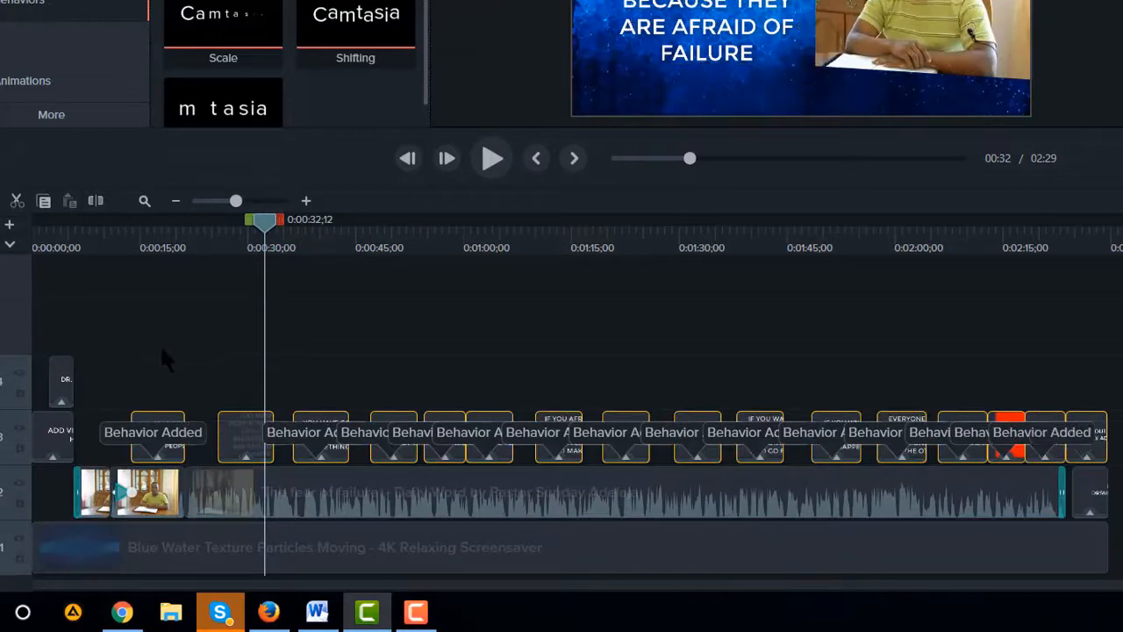
{"action": "left_click", "coordinate": [160, 342]}
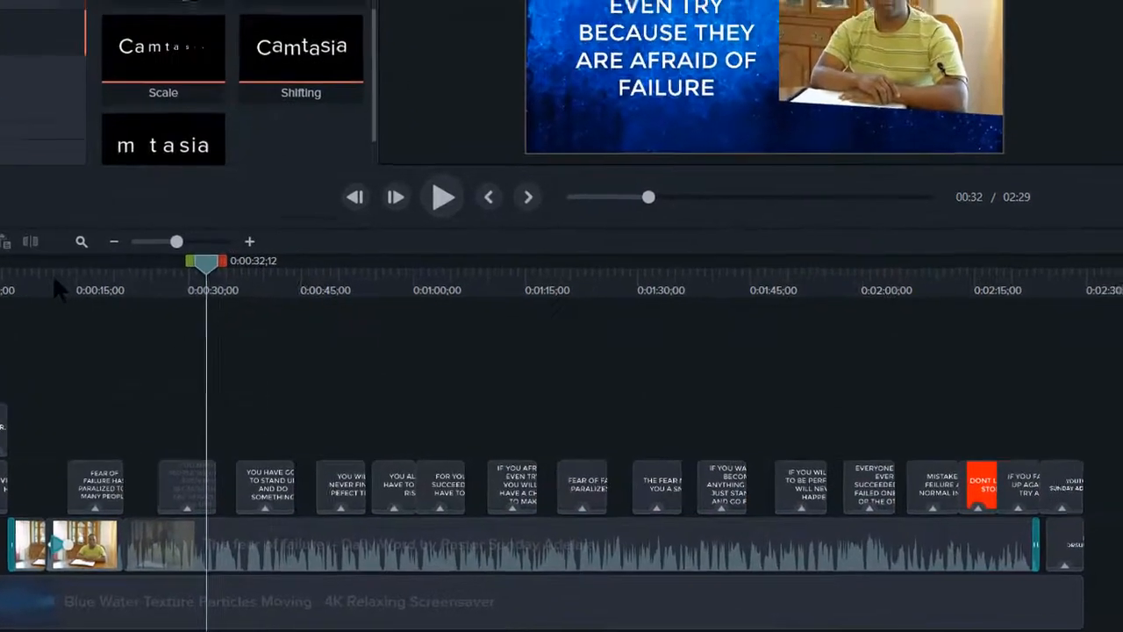
{"action": "left_click", "coordinate": [75, 277]}
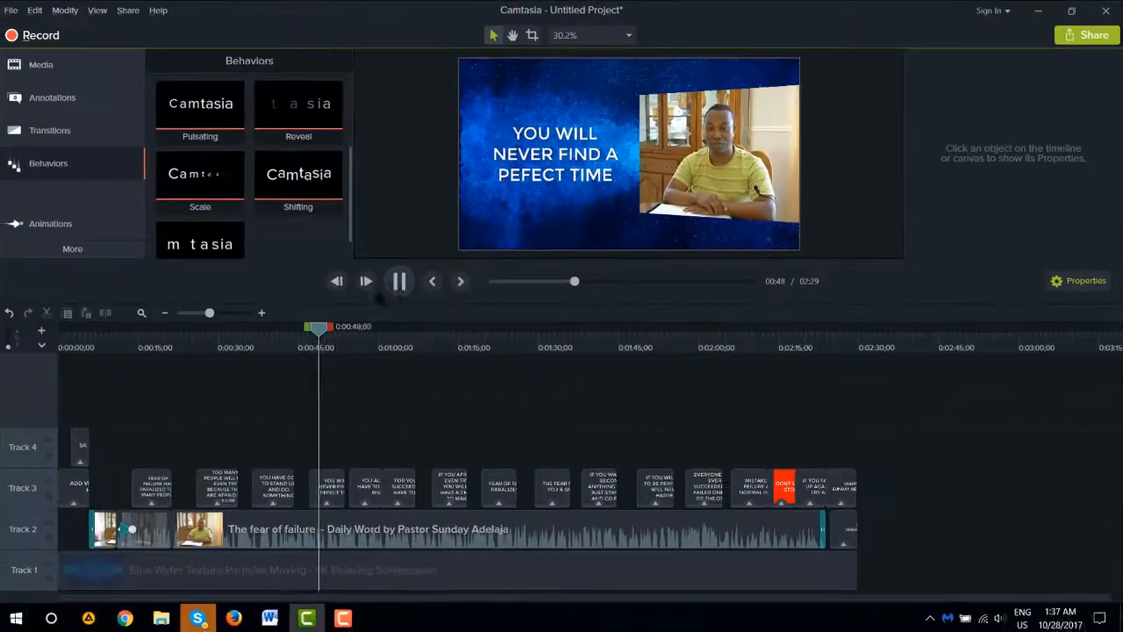
{"action": "key", "text": "space"}
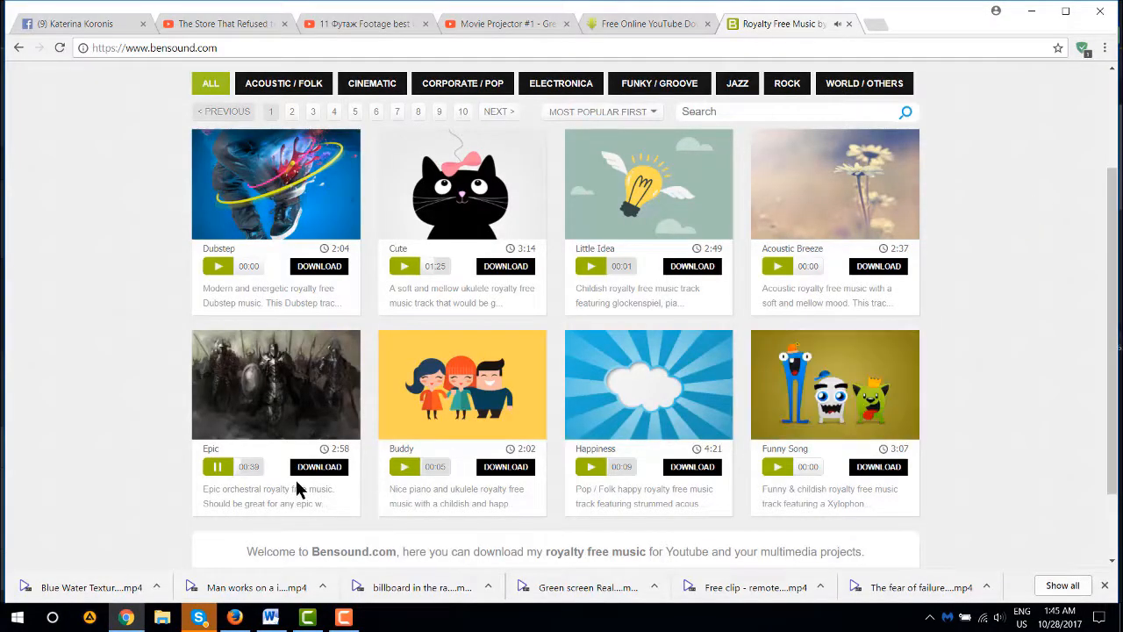
Step: Download the free Creative Commons version of the "Epic" track from Bensound as bensound-epic MP3 into the FIRST PROJECT folder
{"action": "scroll", "coordinate": [73, 399], "scroll_direction": "up", "scroll_amount": 2}
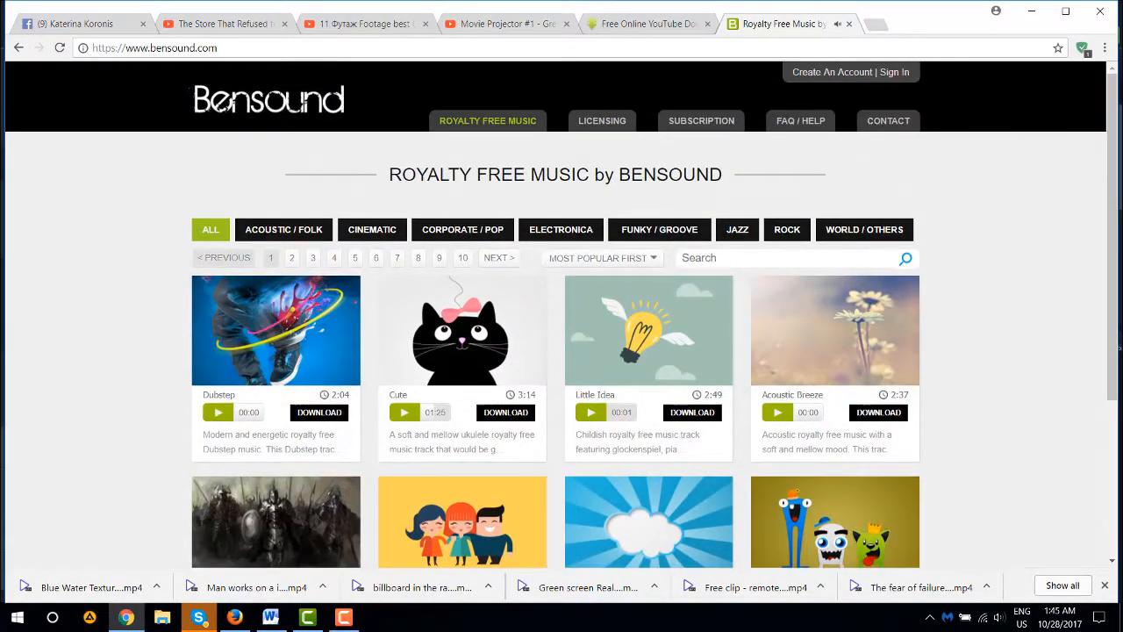
{"action": "scroll", "coordinate": [105, 322], "scroll_direction": "down", "scroll_amount": 3}
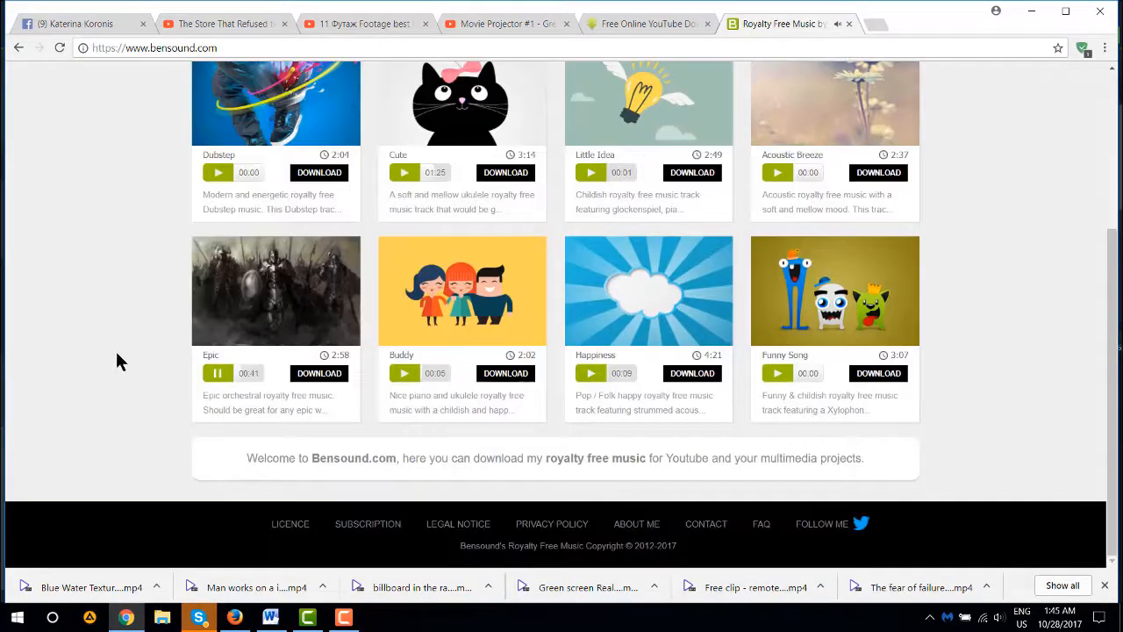
{"action": "left_click", "coordinate": [321, 375]}
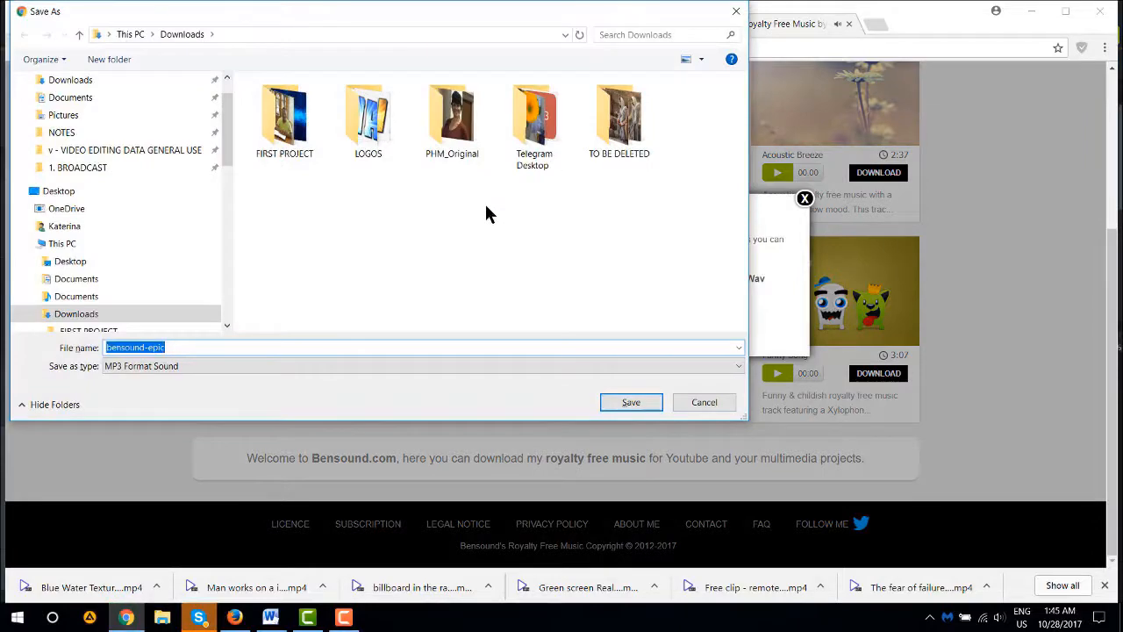
{"action": "double_click", "coordinate": [301, 123]}
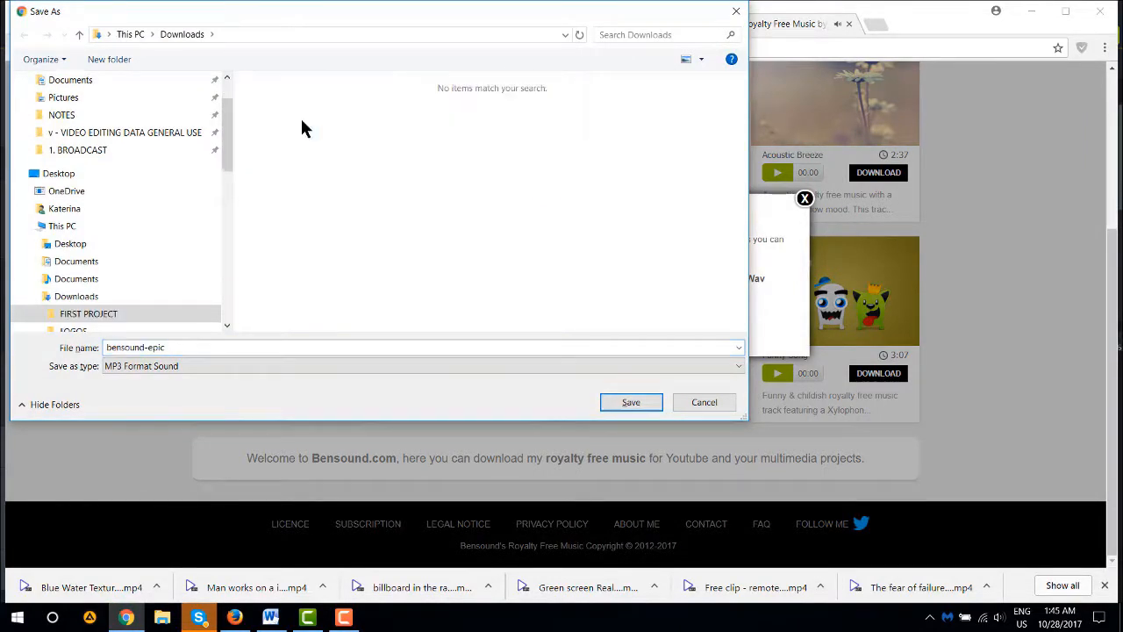
{"action": "left_click", "coordinate": [631, 403]}
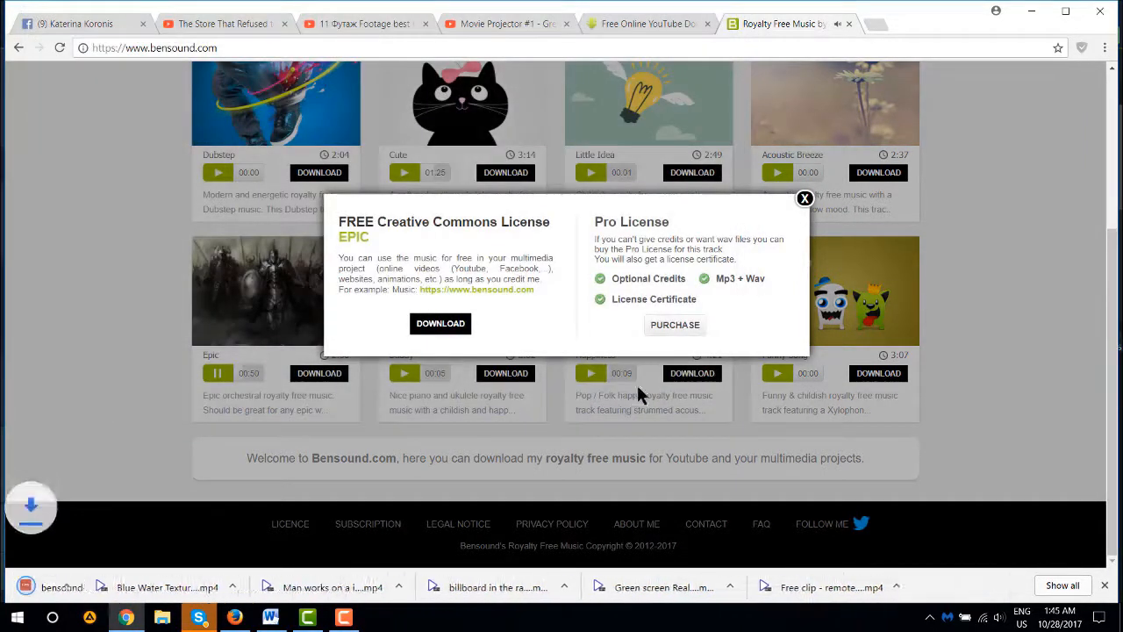
Step: Switch back to Camtasia and import bensound-epic from the FIRST PROJECT folder into the Media Bin
{"action": "left_click", "coordinate": [306, 618]}
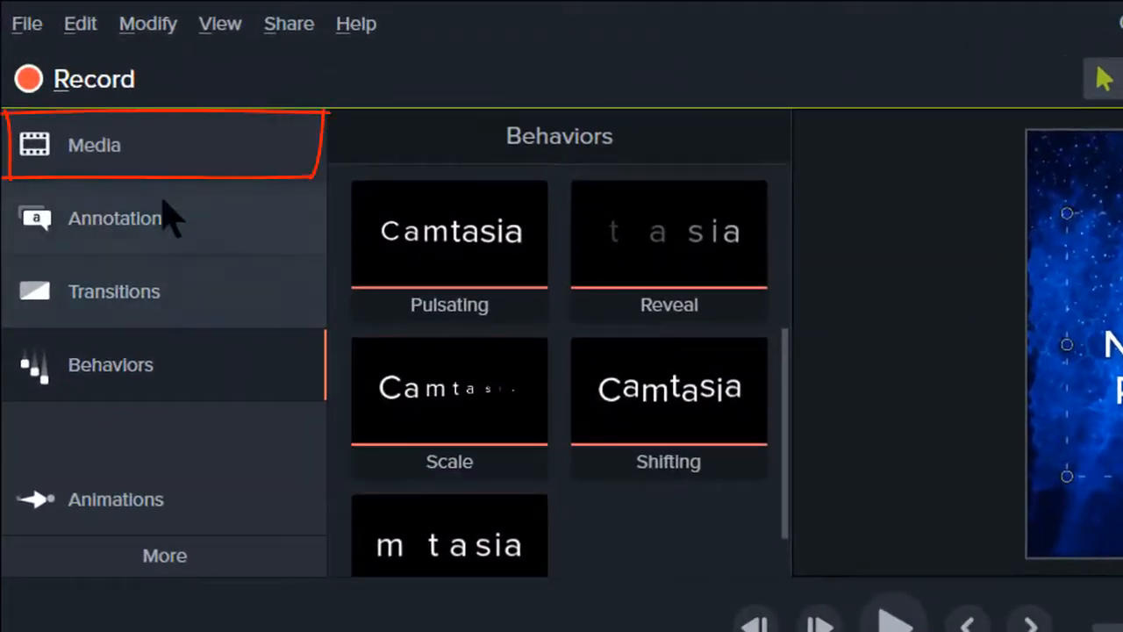
{"action": "left_click", "coordinate": [65, 70]}
{"action": "right_click", "coordinate": [534, 451]}
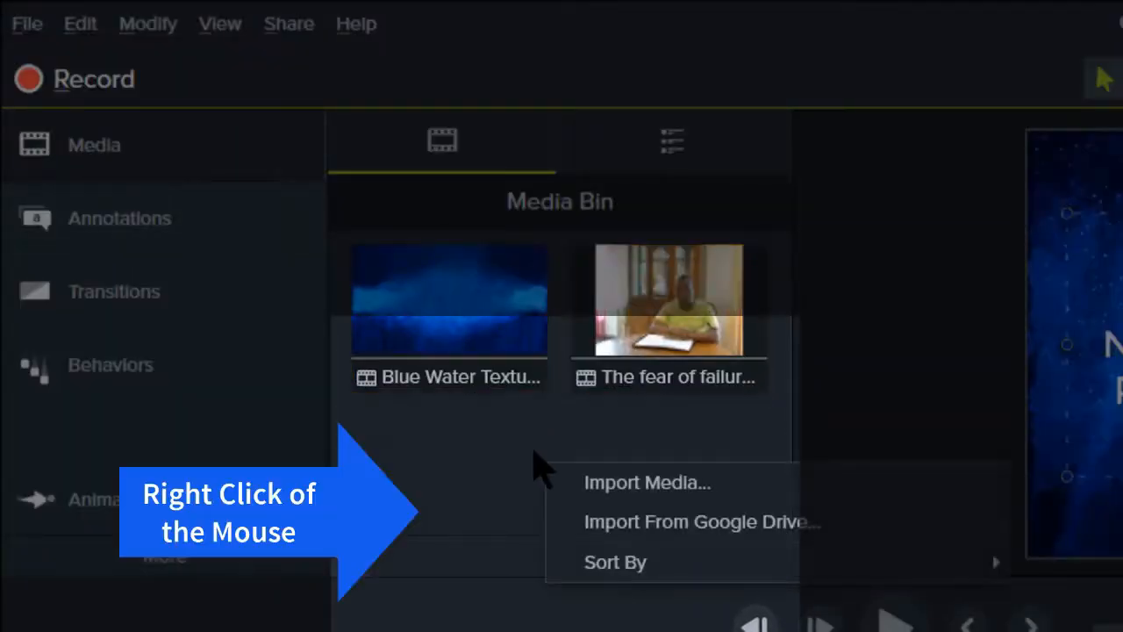
{"action": "left_click", "coordinate": [593, 501]}
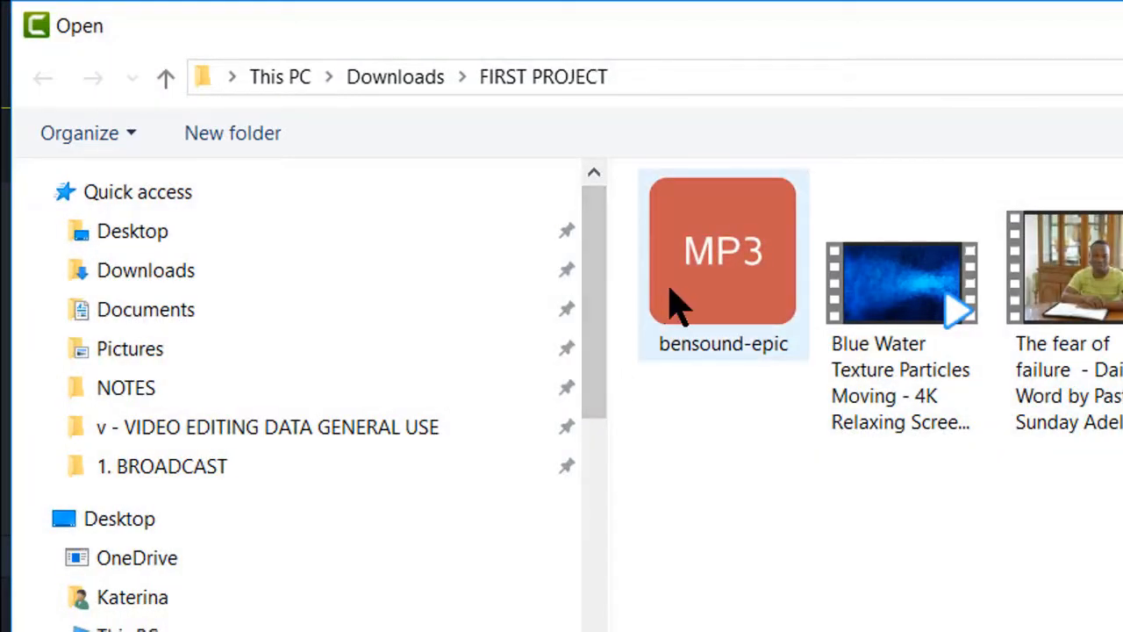
{"action": "left_click", "coordinate": [323, 119]}
{"action": "left_click", "coordinate": [803, 426]}
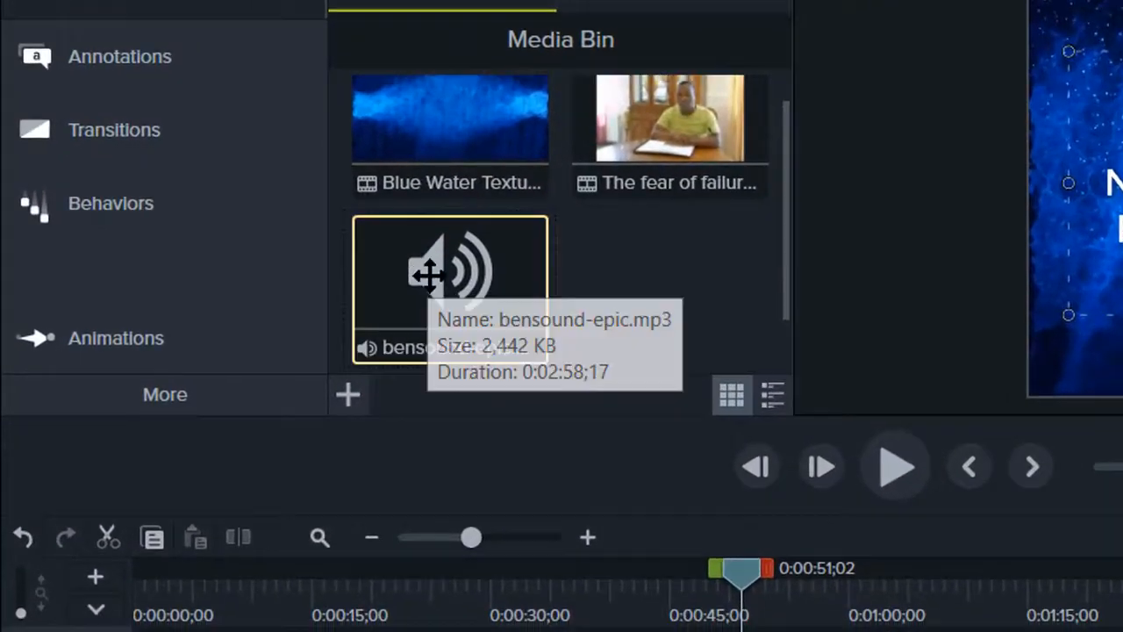
Step: Place the bensound-epic music on a new Track 5 starting at 0:00:00;00 and play the project from the beginning
{"action": "left_click_drag", "start_coordinate": [430, 275], "coordinate": [195, 192]}
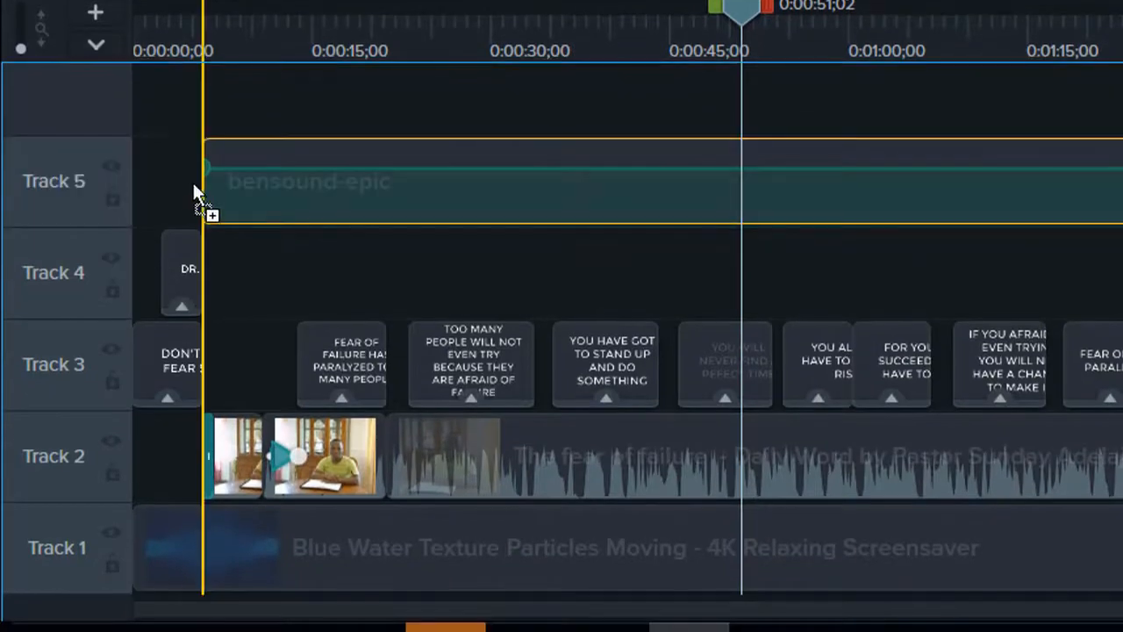
{"action": "left_click_drag", "start_coordinate": [59, 182], "coordinate": [53, 182]}
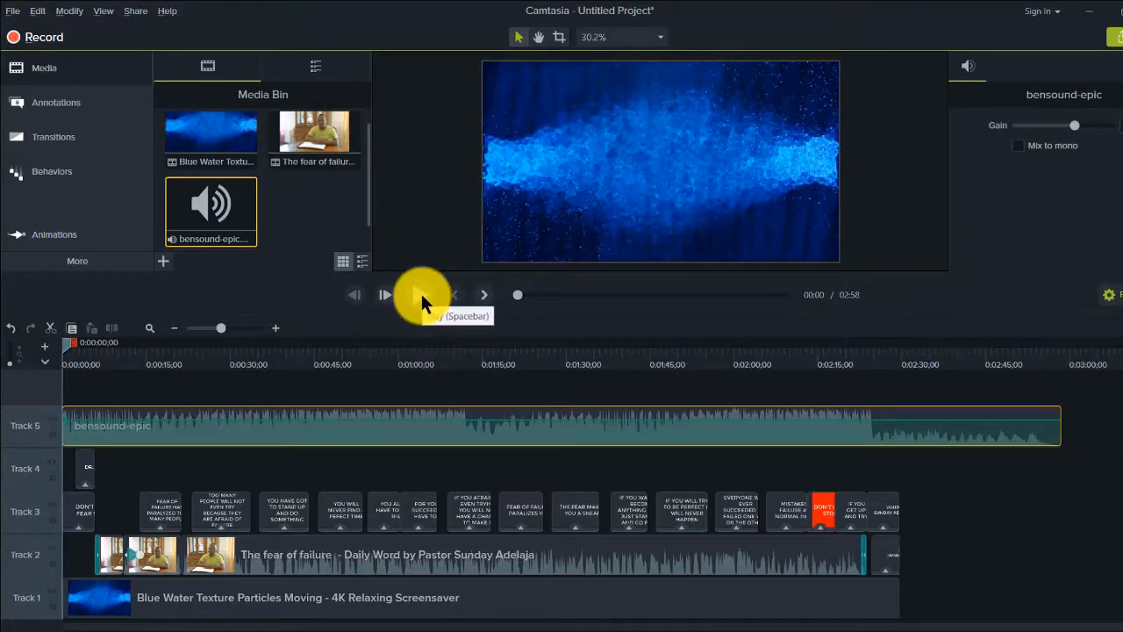
{"action": "left_click", "coordinate": [421, 296]}
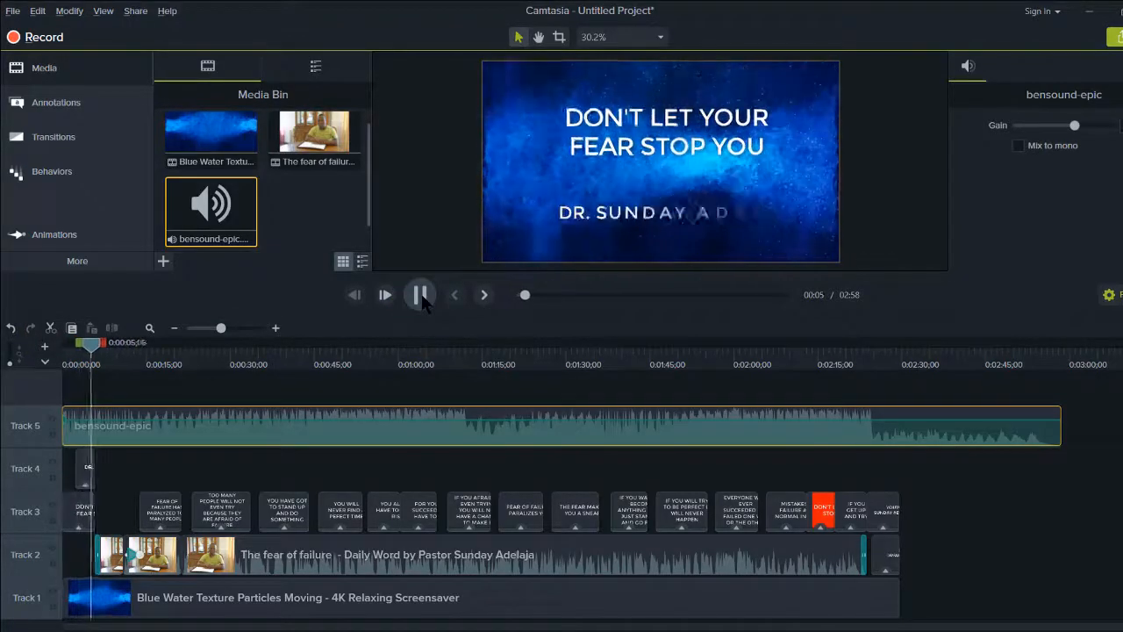
Step: Stop playback at 0:00:05;12, add audio points to the bensound-epic music there, and lower its volume after the opening title
{"action": "left_click", "coordinate": [421, 300]}
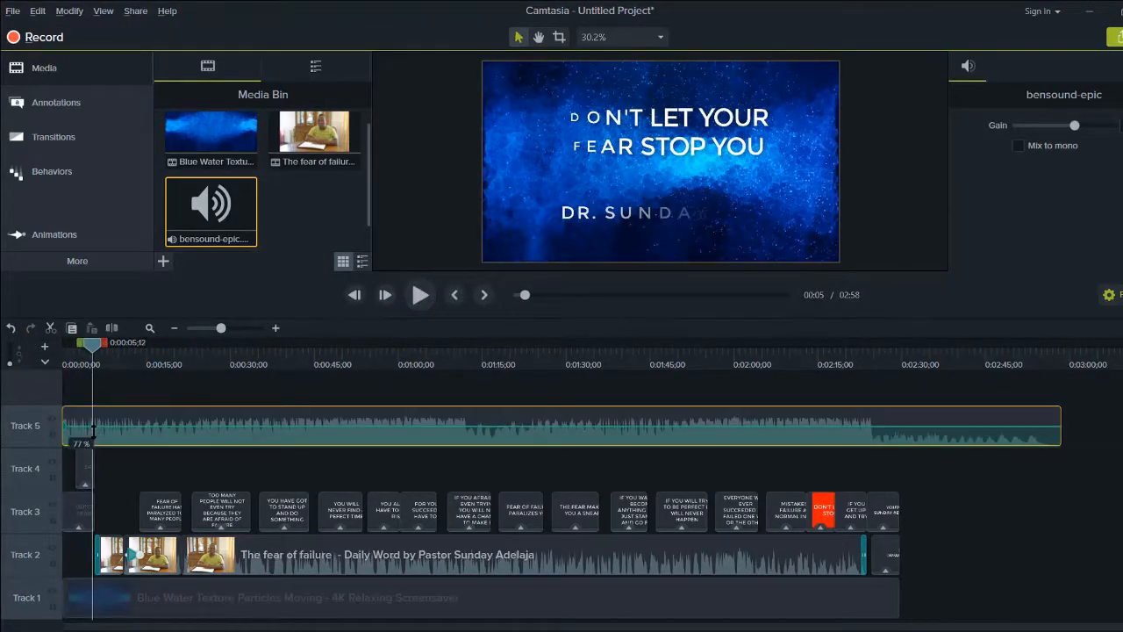
{"action": "left_click_drag", "start_coordinate": [97, 419], "coordinate": [93, 417]}
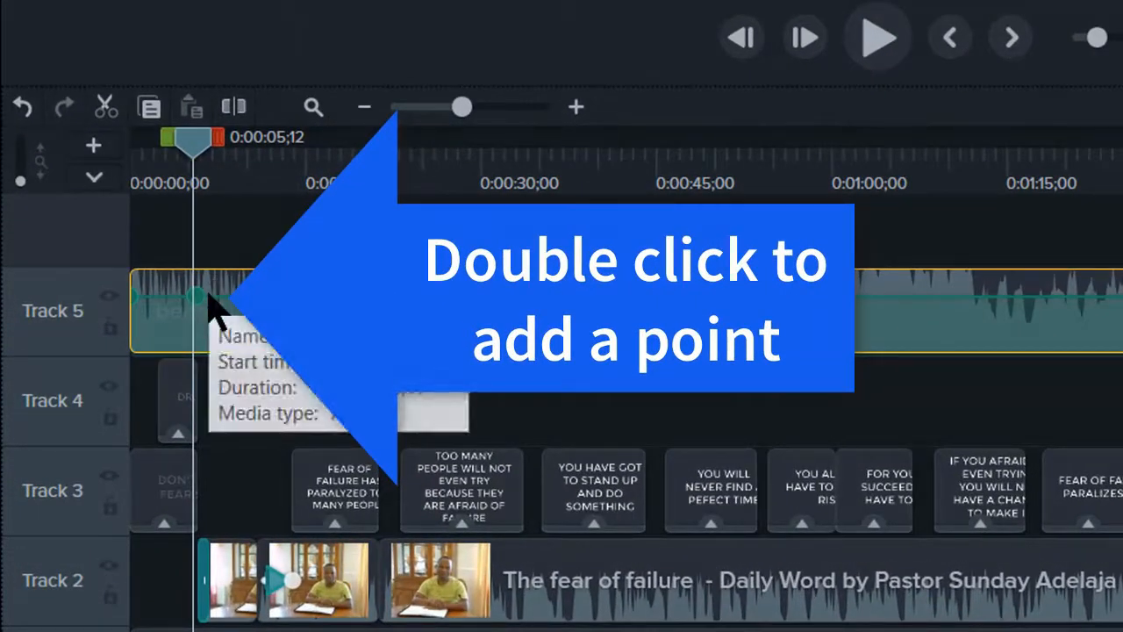
{"action": "key", "text": "ctrl+Home"}
{"action": "double_click", "coordinate": [209, 297]}
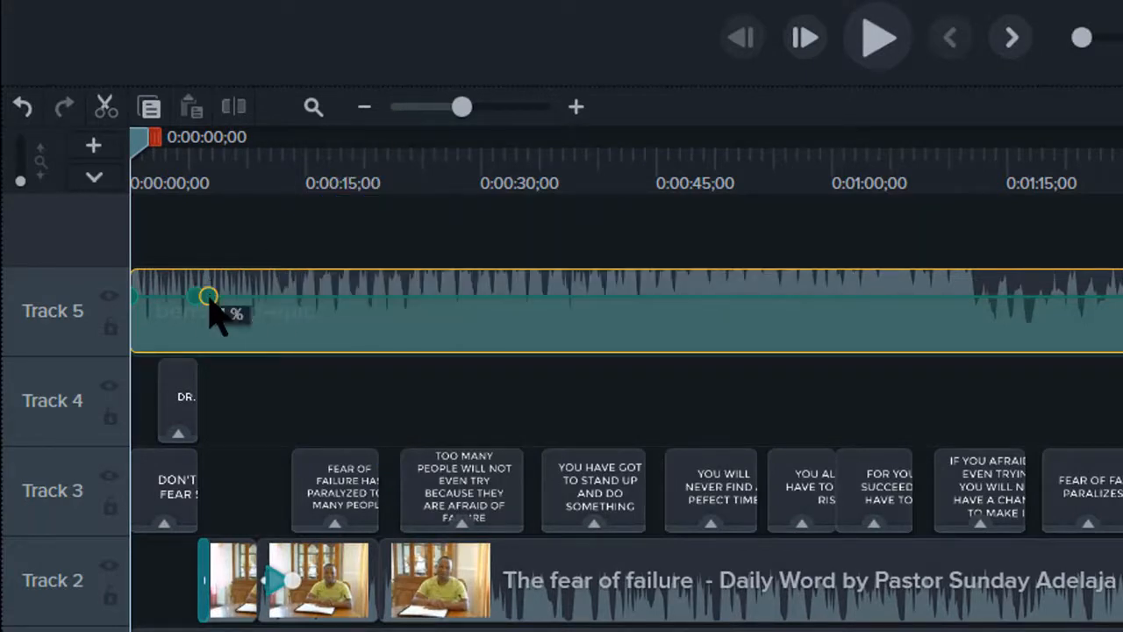
{"action": "left_click_drag", "start_coordinate": [208, 295], "coordinate": [210, 343]}
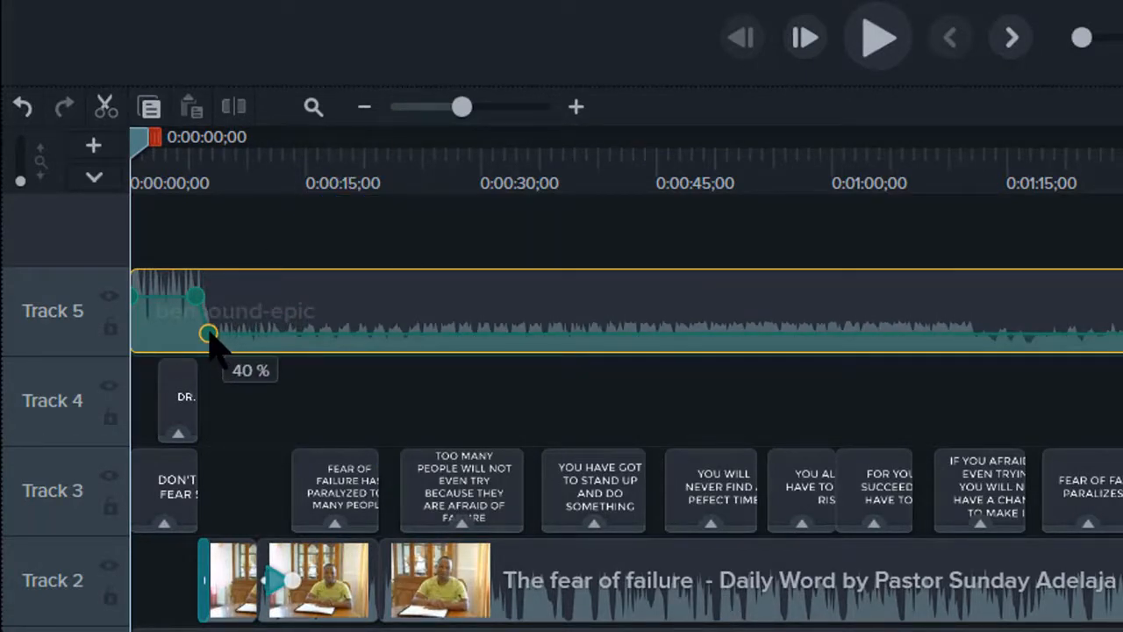
{"action": "left_click_drag", "start_coordinate": [215, 344], "coordinate": [217, 352]}
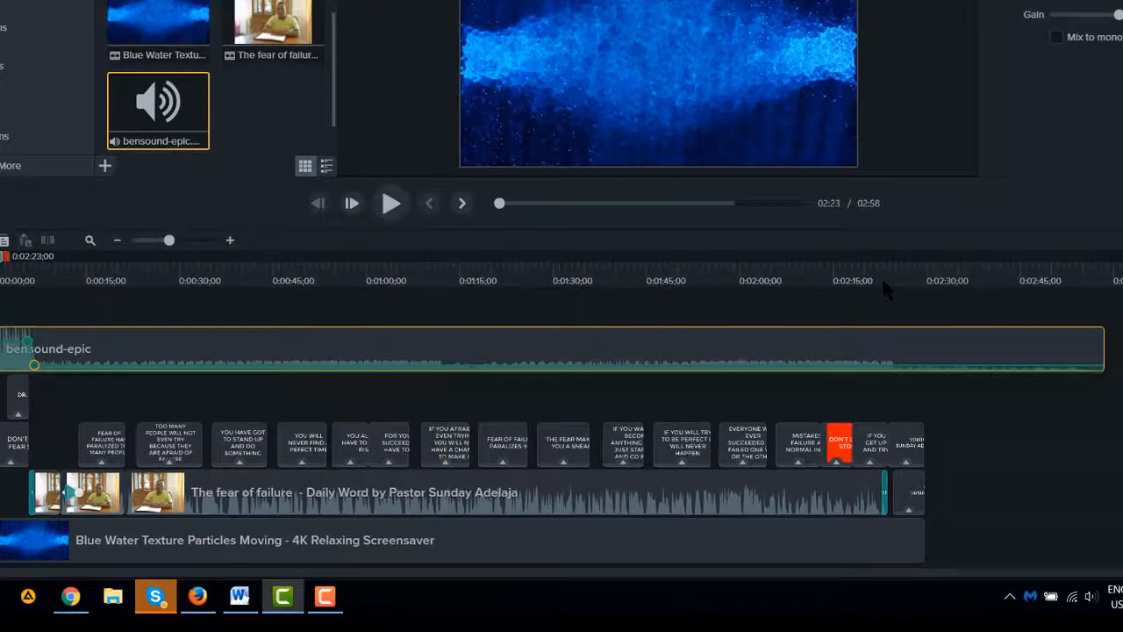
Step: Add audio points to the bensound-epic music from 0:02:23;23 and raise its volume to 320% for the closing section
{"action": "left_click", "coordinate": [892, 296]}
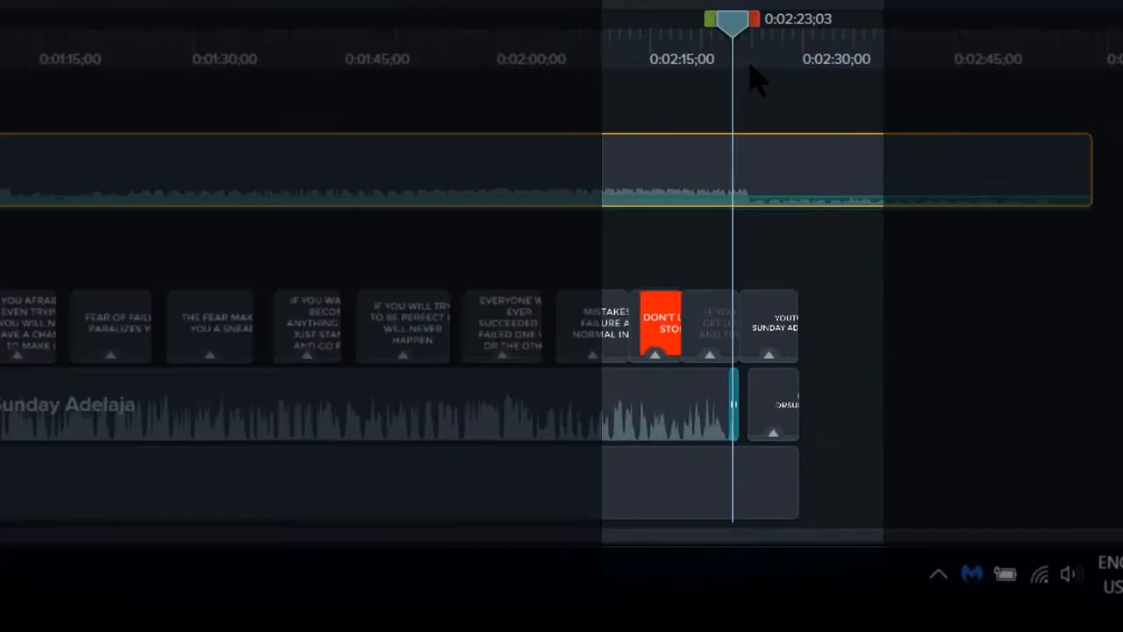
{"action": "left_click", "coordinate": [903, 295]}
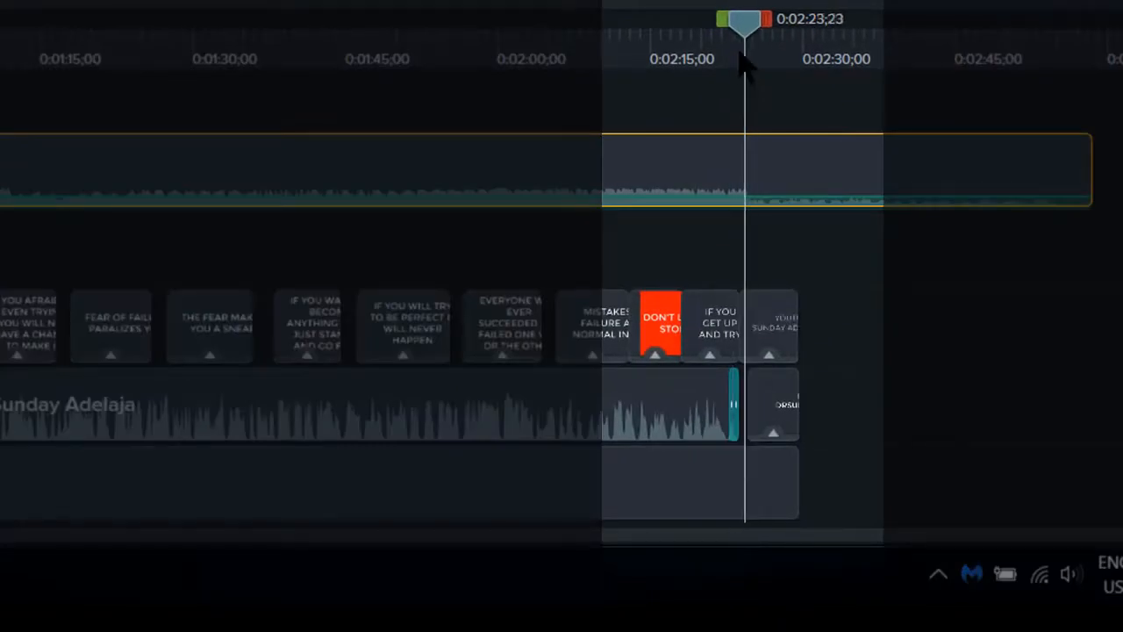
{"action": "left_click", "coordinate": [740, 56]}
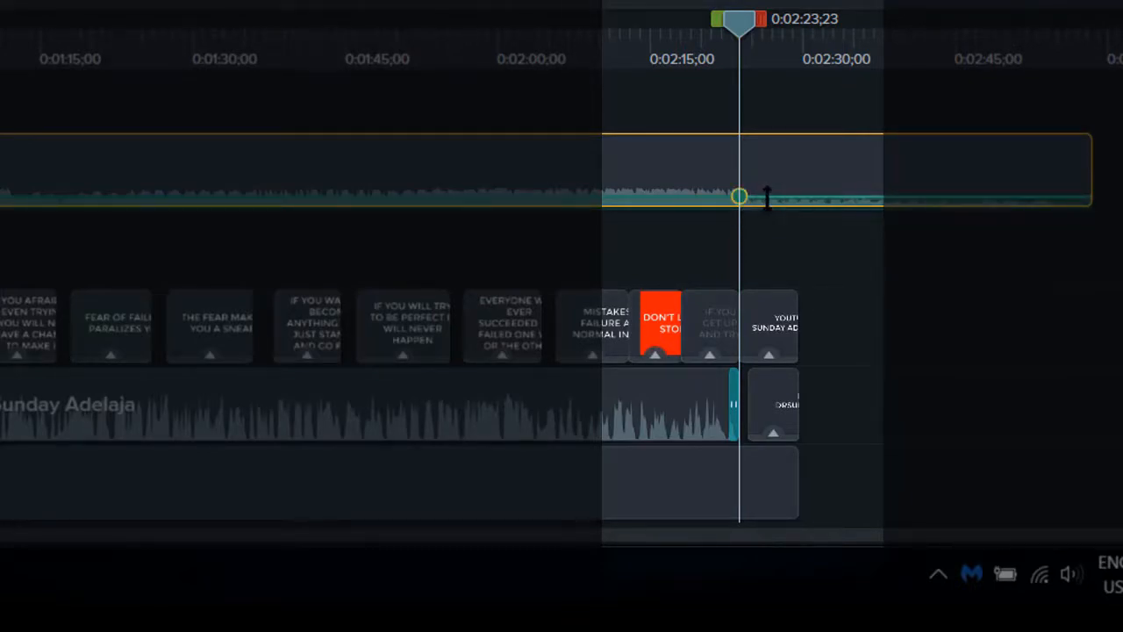
{"action": "left_click_drag", "start_coordinate": [765, 191], "coordinate": [770, 151]}
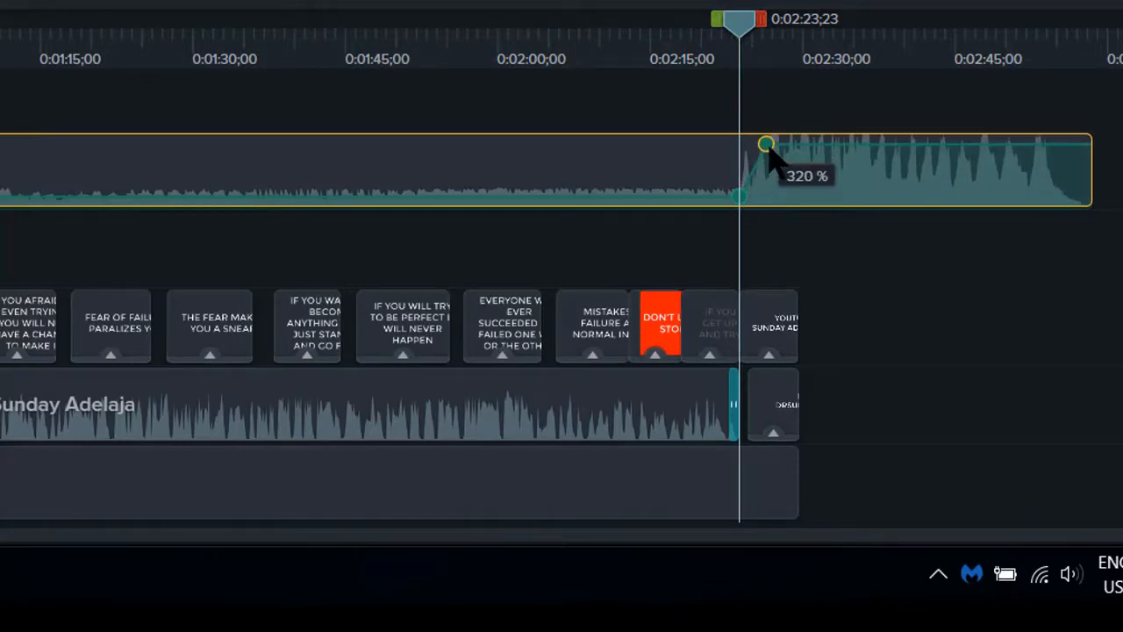
Step: Trim the end of the bensound-epic music to 0:02:29;14, where the background and closing text end
{"action": "left_click", "coordinate": [796, 52]}
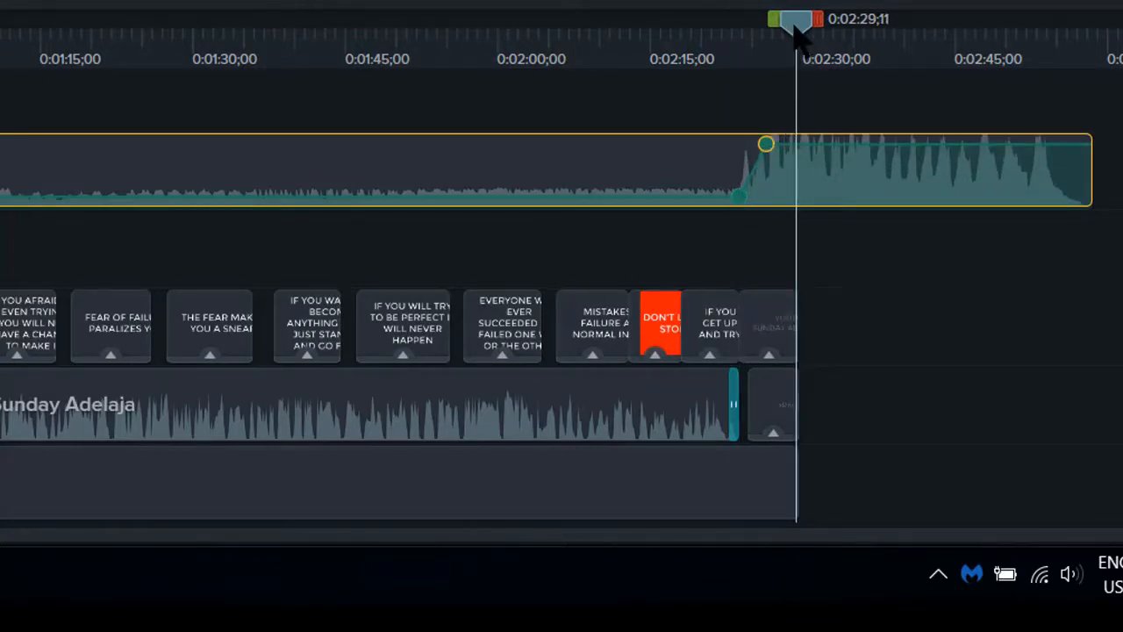
{"action": "left_click_drag", "start_coordinate": [795, 36], "coordinate": [798, 41]}
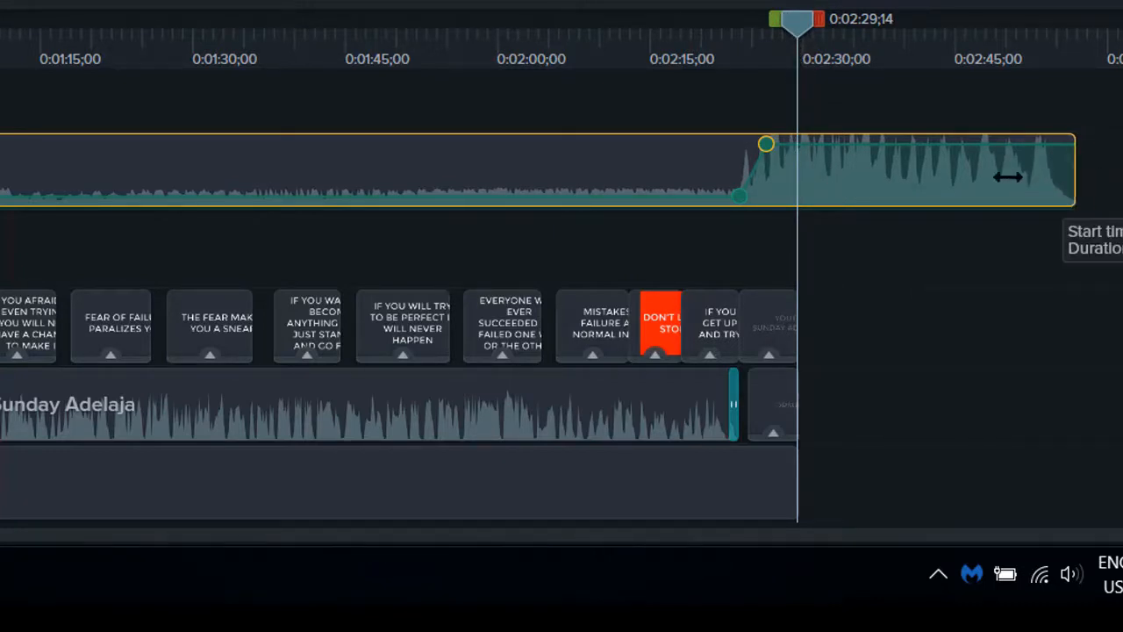
{"action": "left_click_drag", "start_coordinate": [1007, 177], "coordinate": [787, 184]}
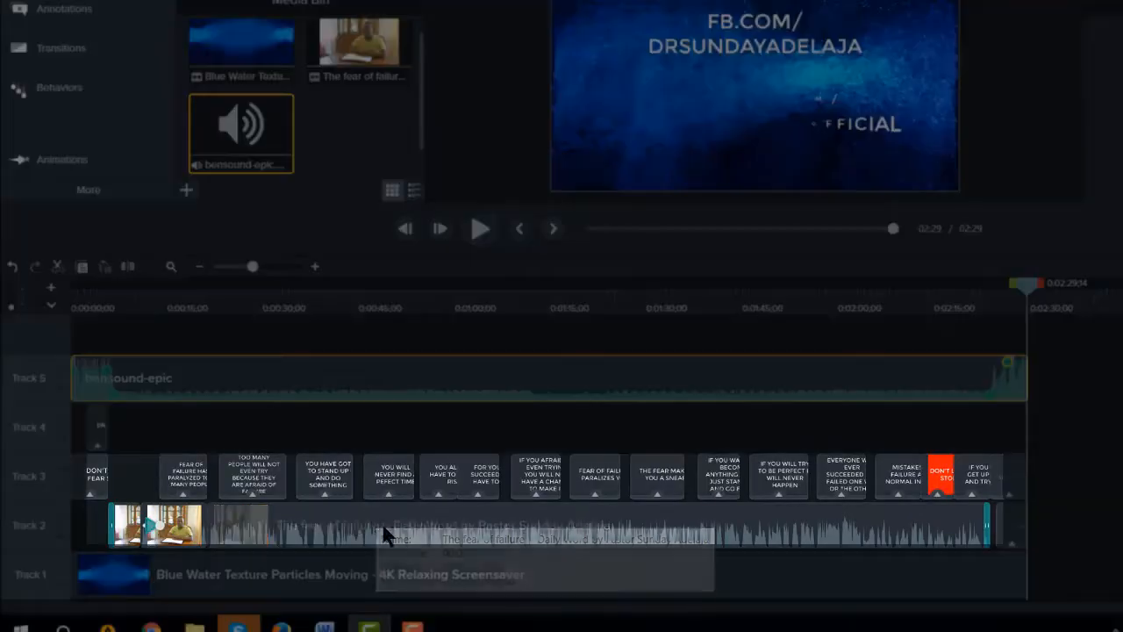
Step: Edit the audio of the long speaker clip on Track 2 and raise its gain to 111%
{"action": "left_click", "coordinate": [389, 533]}
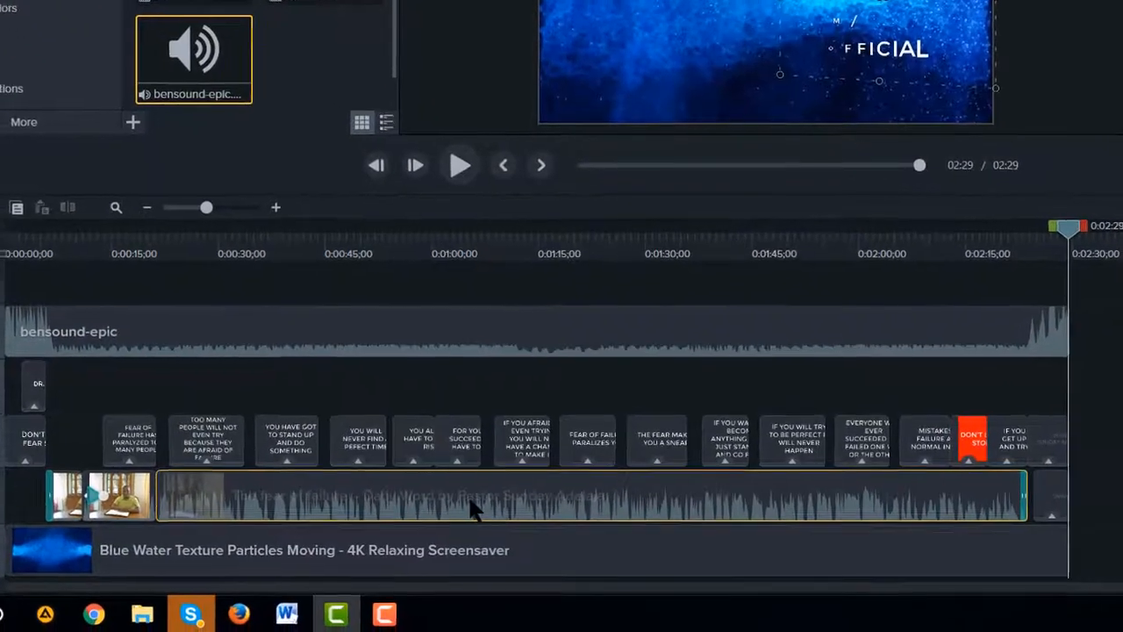
{"action": "right_click", "coordinate": [491, 533]}
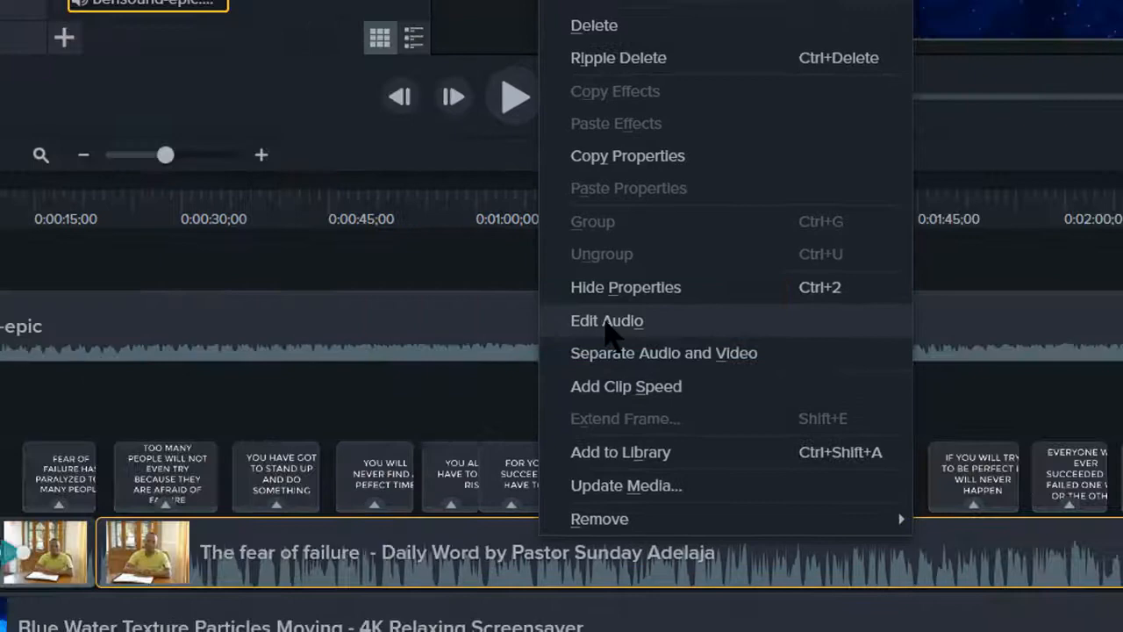
{"action": "left_click", "coordinate": [613, 321]}
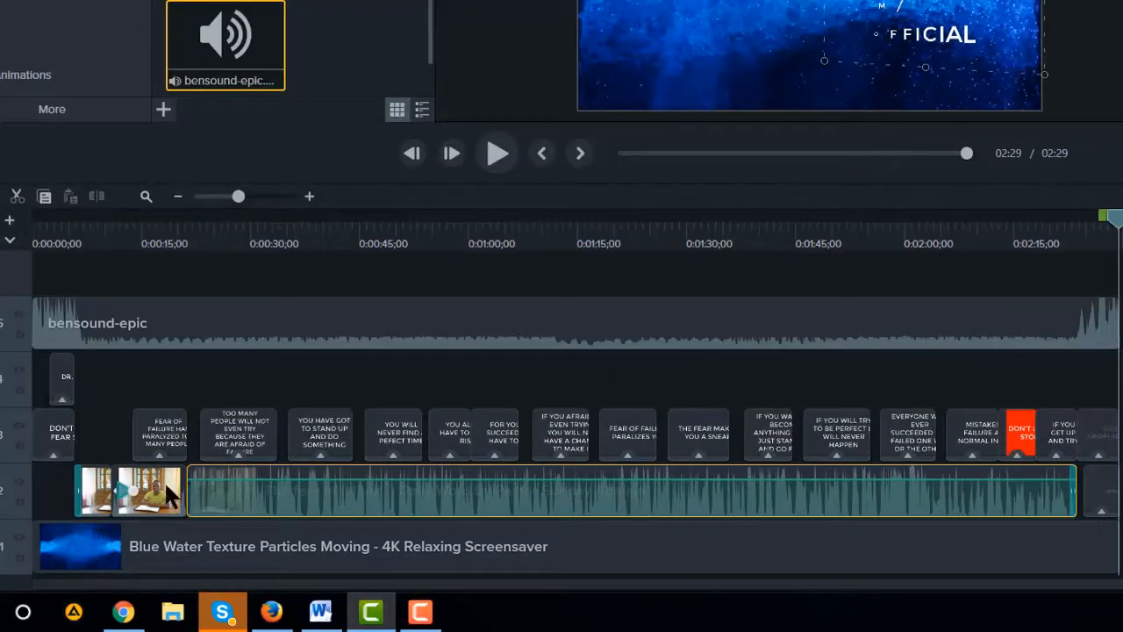
Step: Edit the audio of the second speaker clip on Track 2 and raise its volume slightly
{"action": "left_click", "coordinate": [148, 487]}
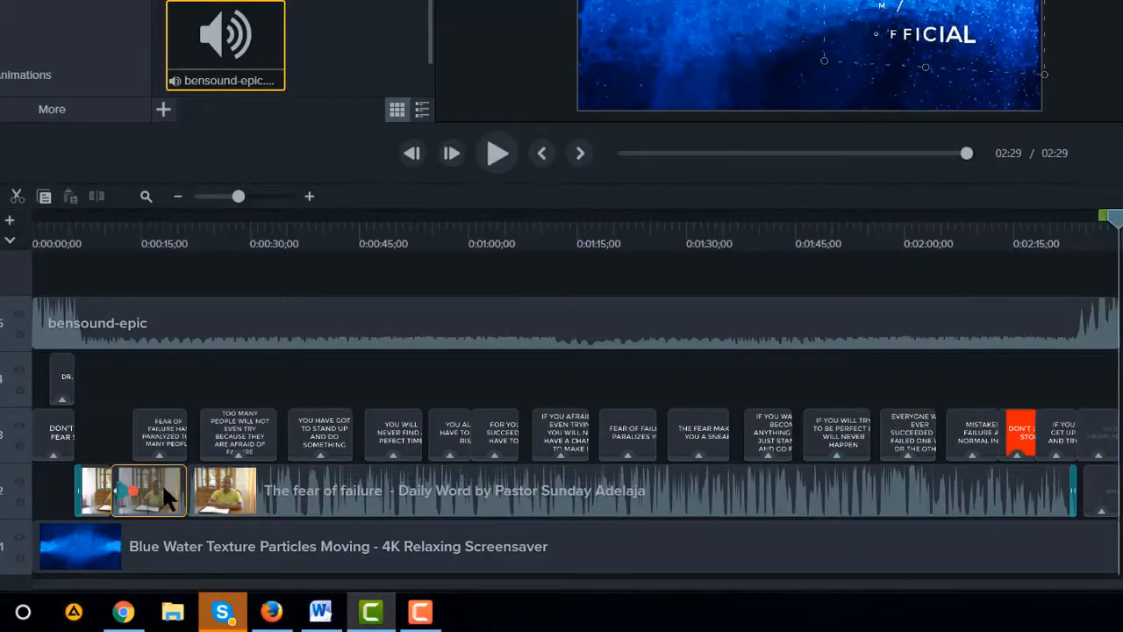
{"action": "right_click", "coordinate": [162, 483]}
{"action": "left_click", "coordinate": [224, 314]}
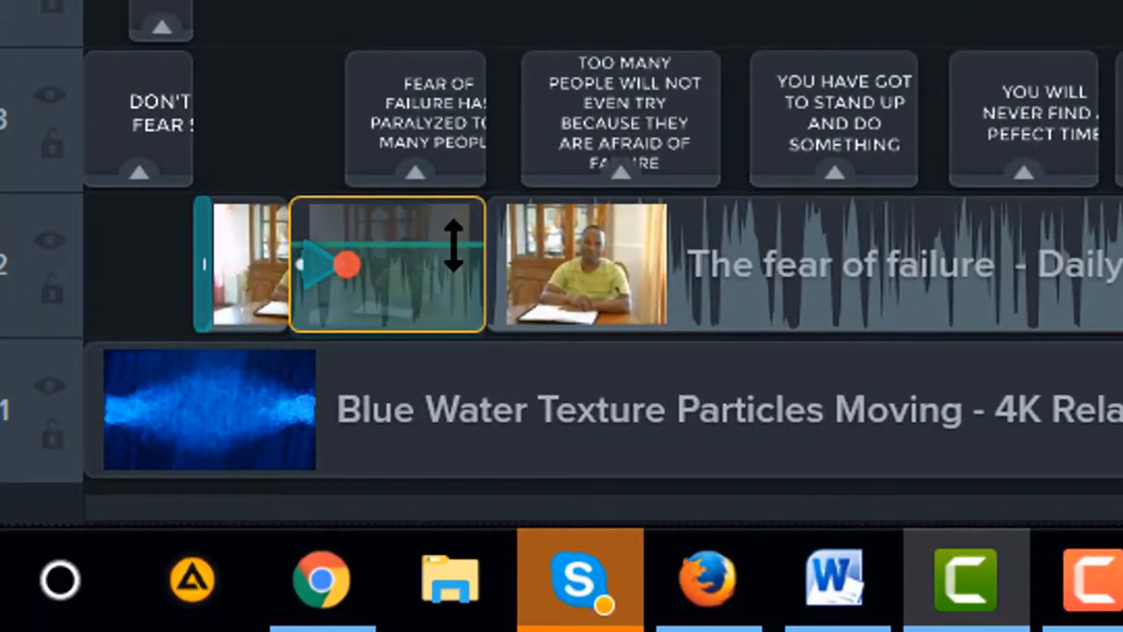
{"action": "mouse_move", "coordinate": [453, 246]}
{"action": "left_mouse_down"}
{"action": "mouse_move", "coordinate": [453, 230]}
{"action": "mouse_move", "coordinate": [455, 243]}
{"action": "left_mouse_up"}
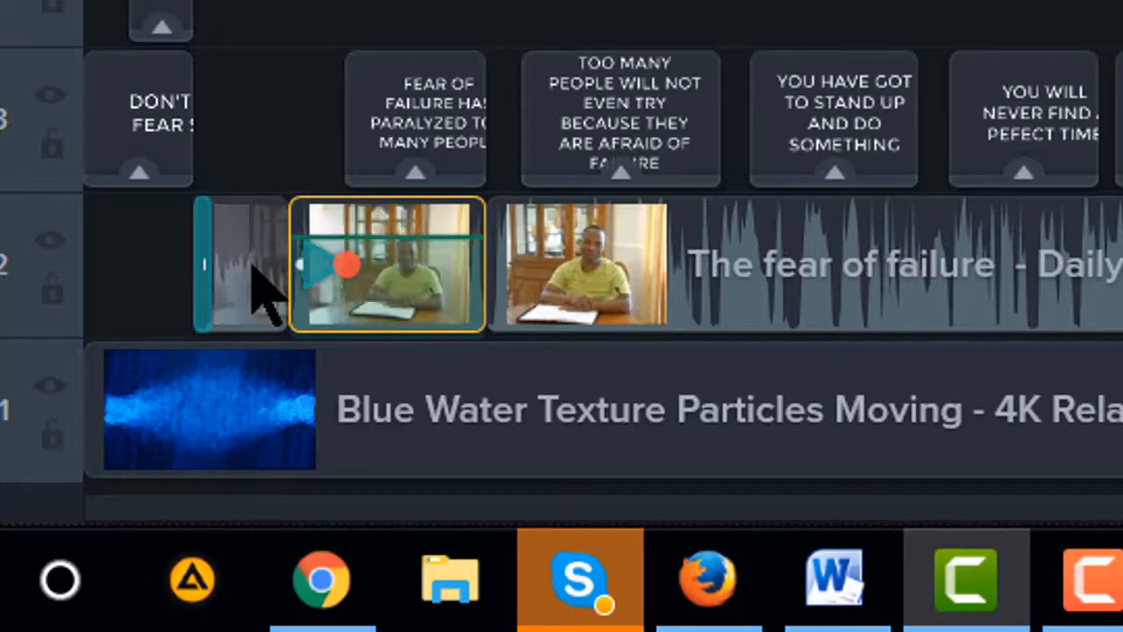
Step: Edit the audio of the short first speaker clip on Track 2 and raise its volume slightly
{"action": "left_click", "coordinate": [245, 274]}
{"action": "right_click", "coordinate": [239, 297]}
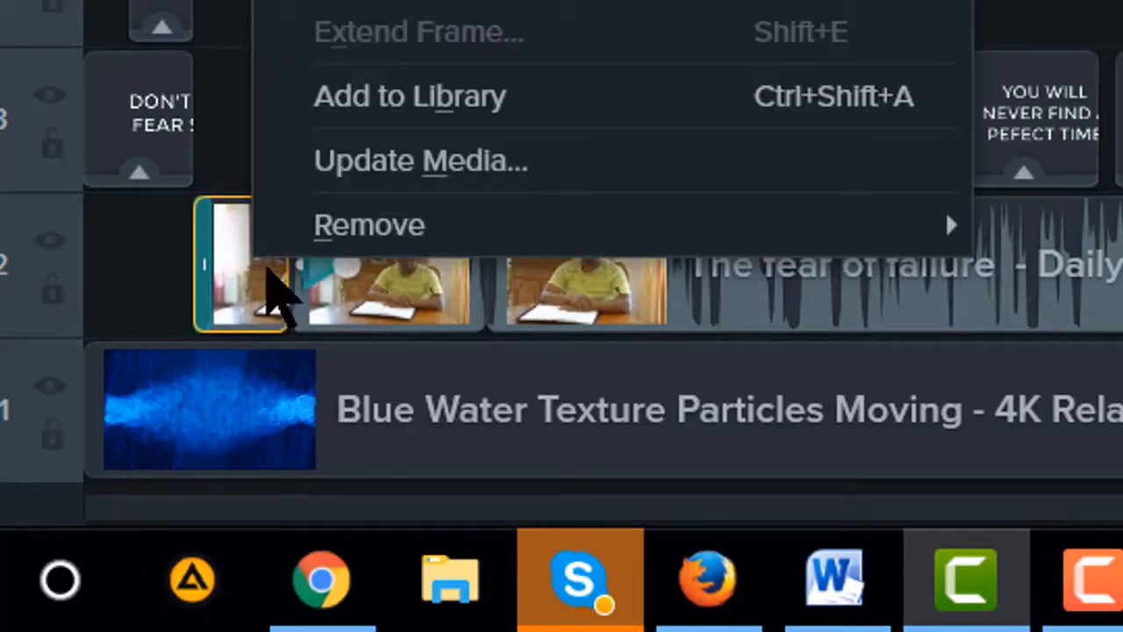
{"action": "left_click", "coordinate": [234, 268]}
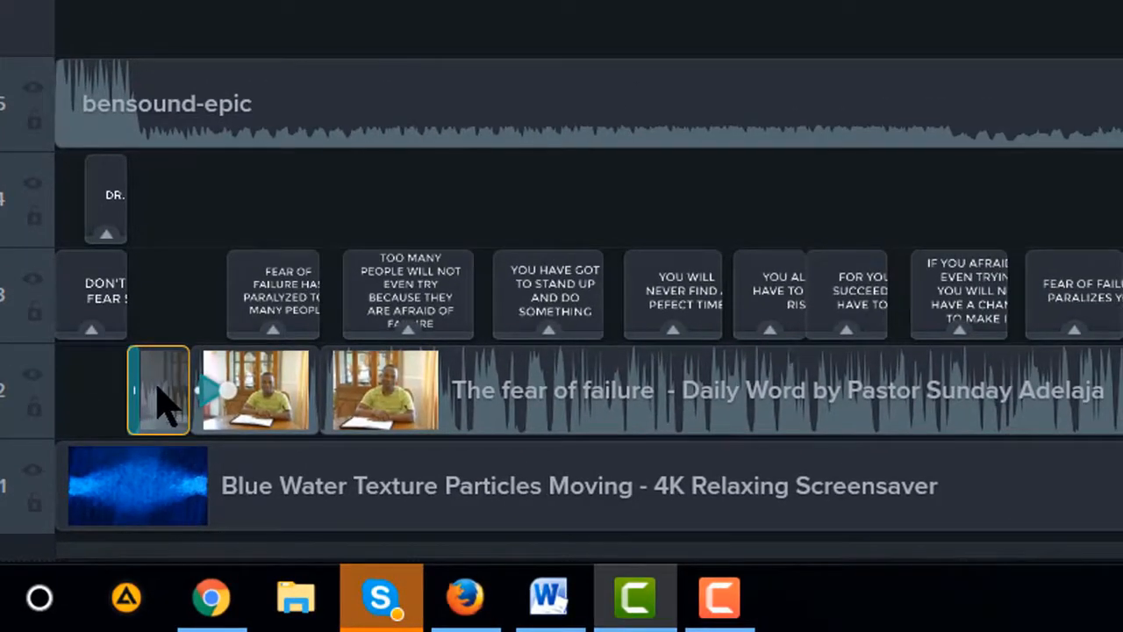
{"action": "right_click", "coordinate": [167, 405]}
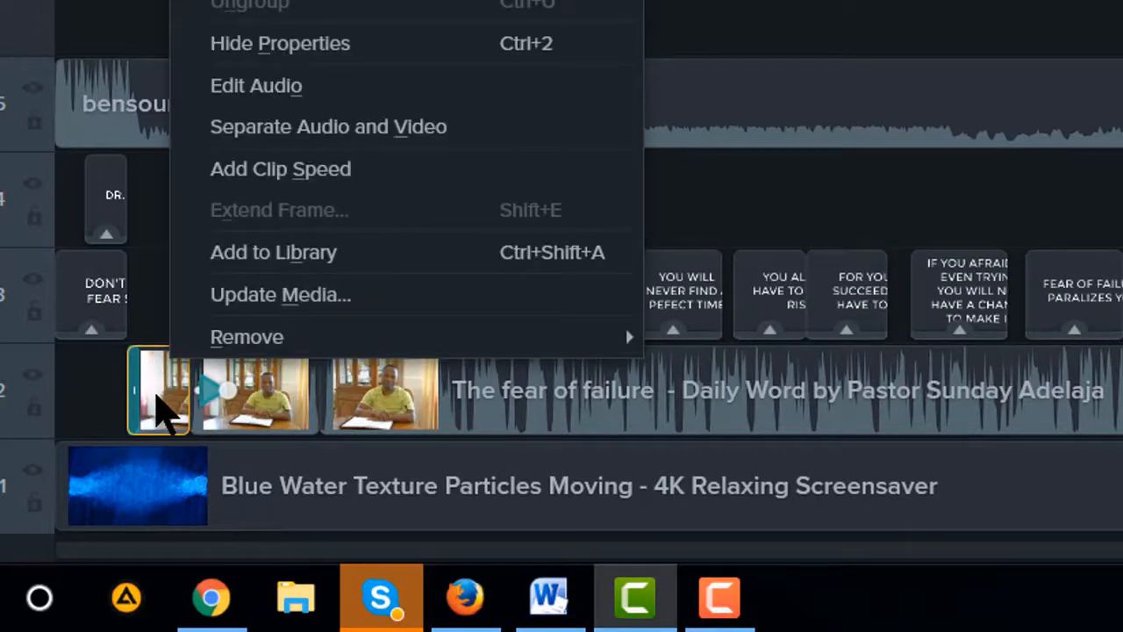
{"action": "left_click", "coordinate": [271, 91]}
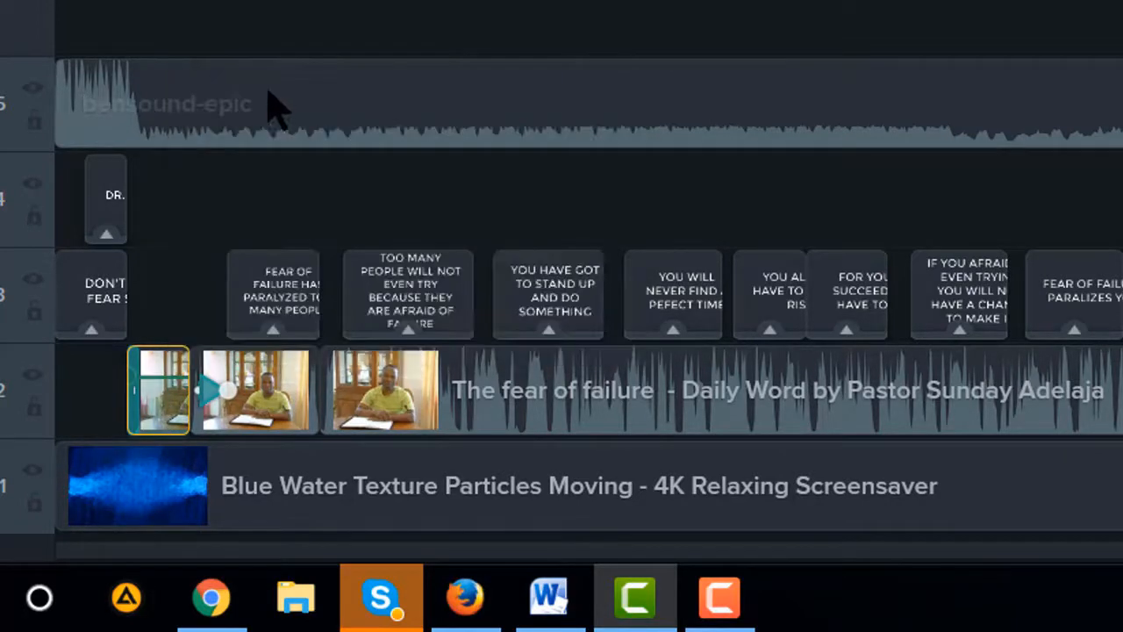
{"action": "left_click_drag", "start_coordinate": [171, 371], "coordinate": [173, 361]}
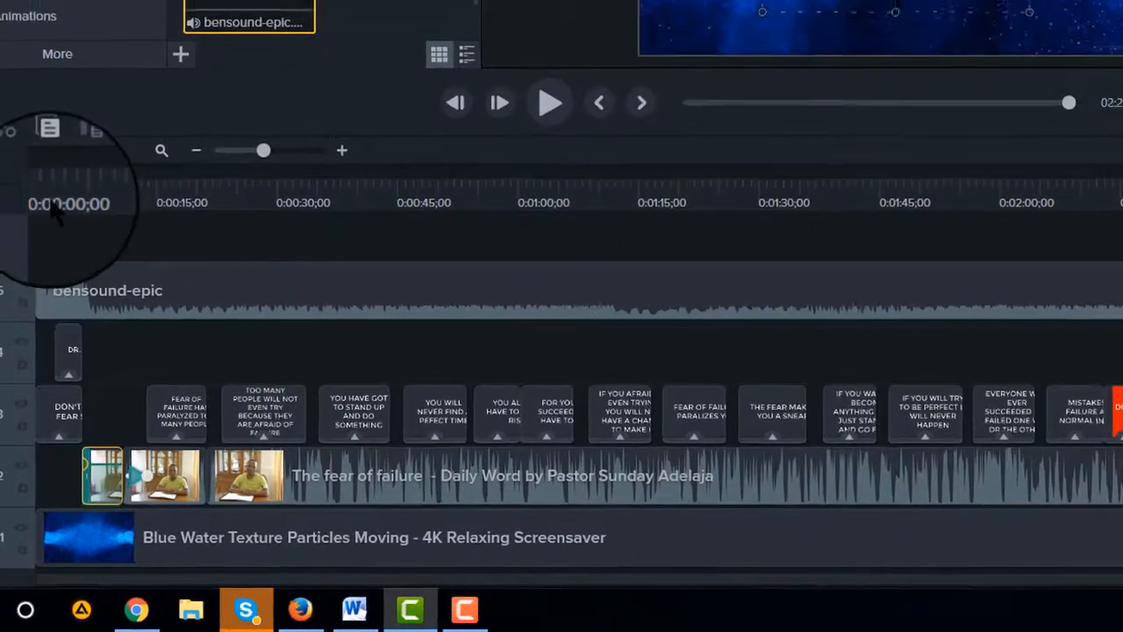
Step: Preview the sound balance from the beginning to about 0:00:45, and lower the bensound-epic music further beneath the speech
{"action": "left_click", "coordinate": [50, 213]}
{"action": "left_click_drag", "start_coordinate": [63, 186], "coordinate": [39, 184]}
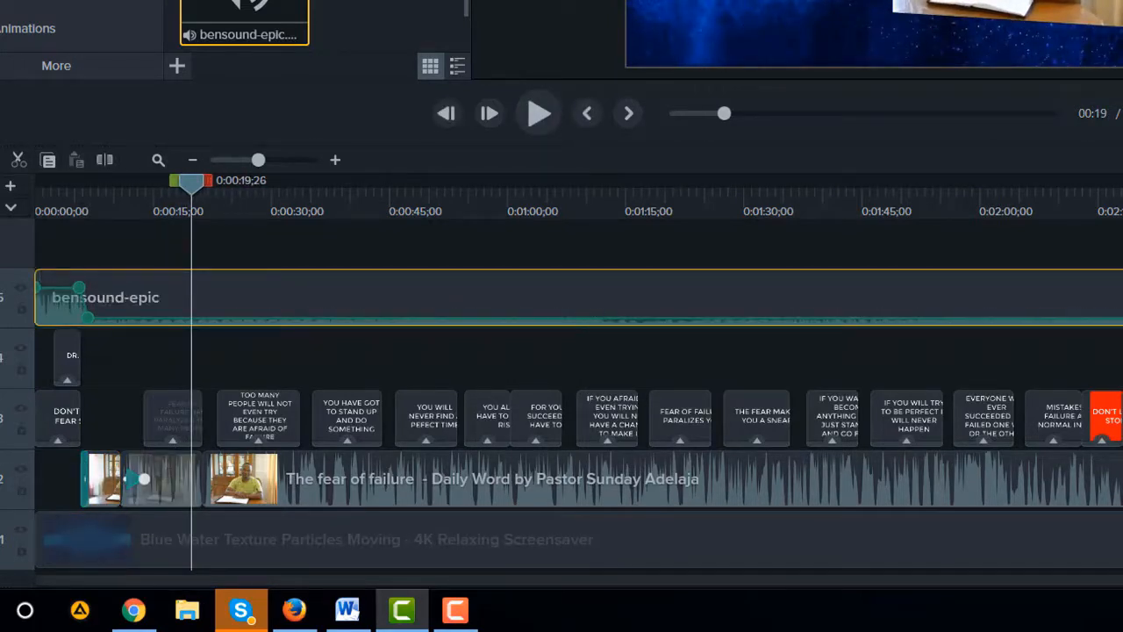
{"action": "left_click", "coordinate": [537, 113]}
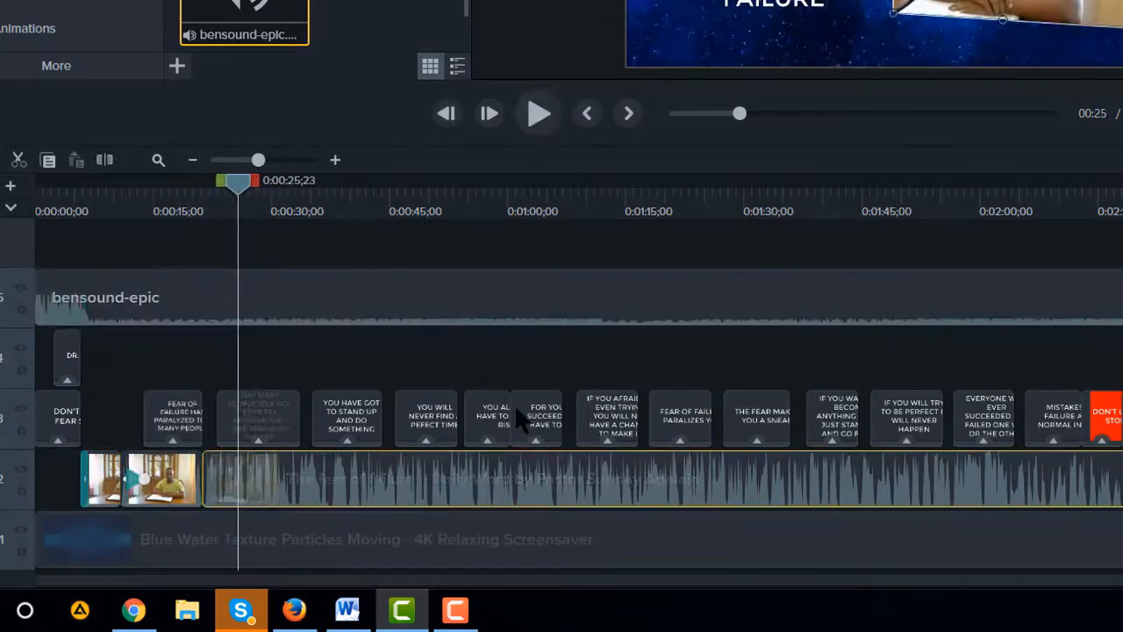
{"action": "left_click", "coordinate": [392, 213]}
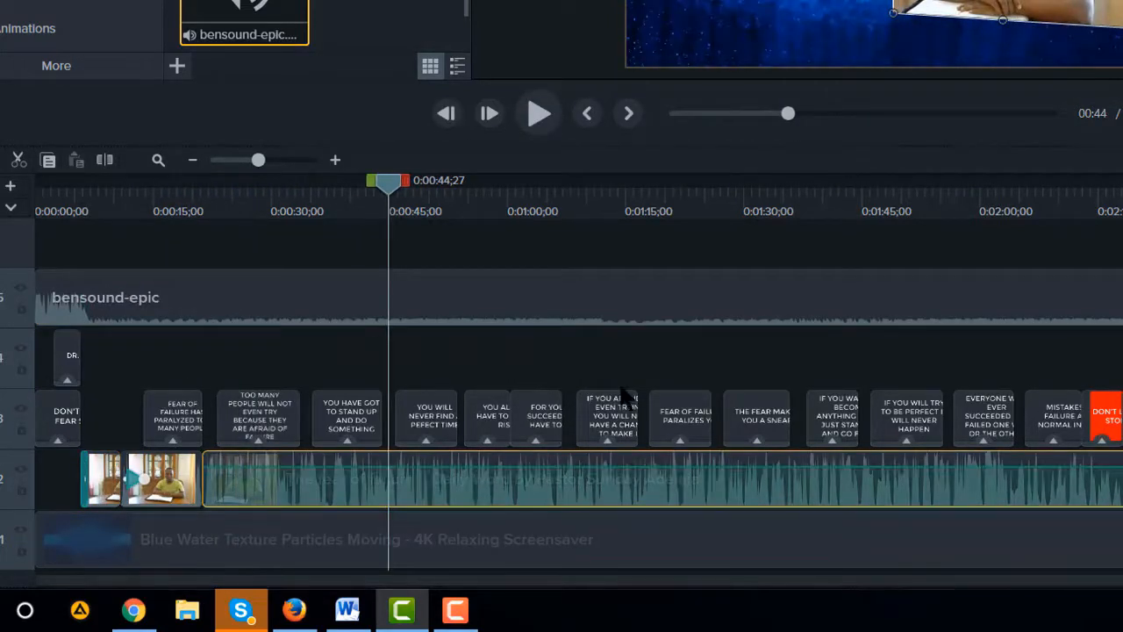
{"action": "left_click", "coordinate": [82, 213]}
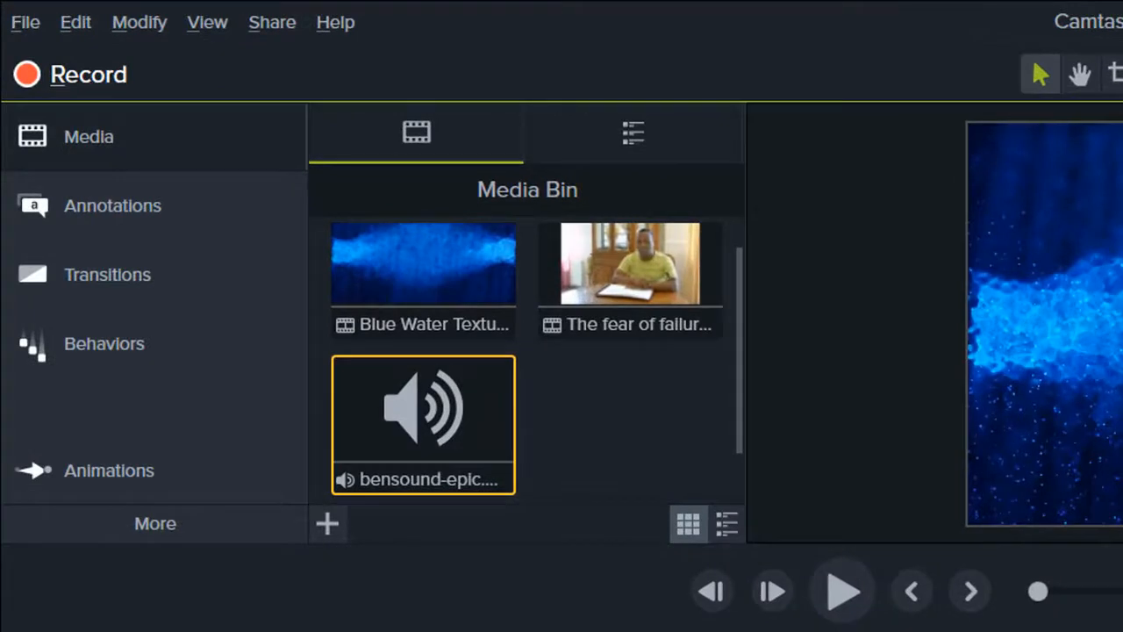
Step: Save the project under the name DSA FIRST PROJECT as a Camtasia Project
{"action": "left_click", "coordinate": [26, 24]}
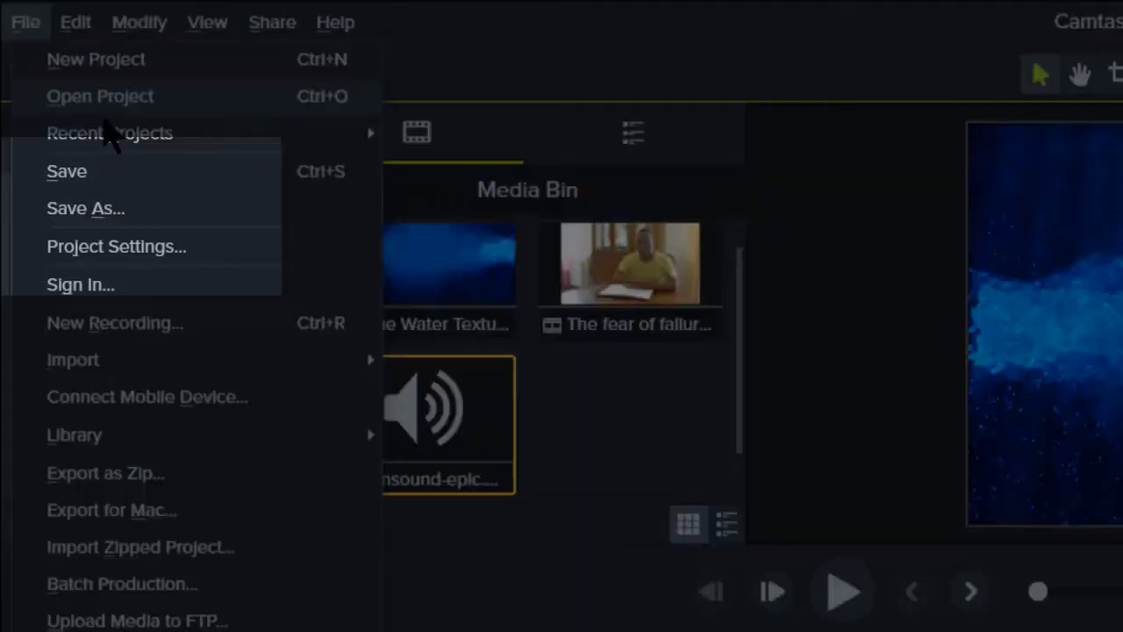
{"action": "left_click", "coordinate": [140, 216]}
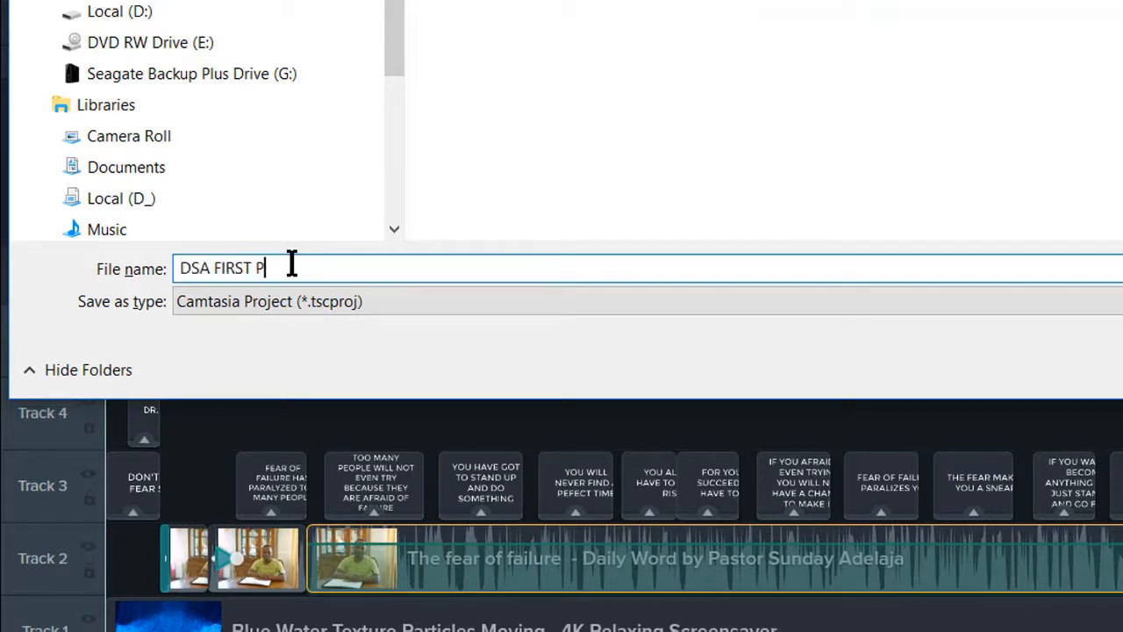
{"action": "key", "text": "Return"}
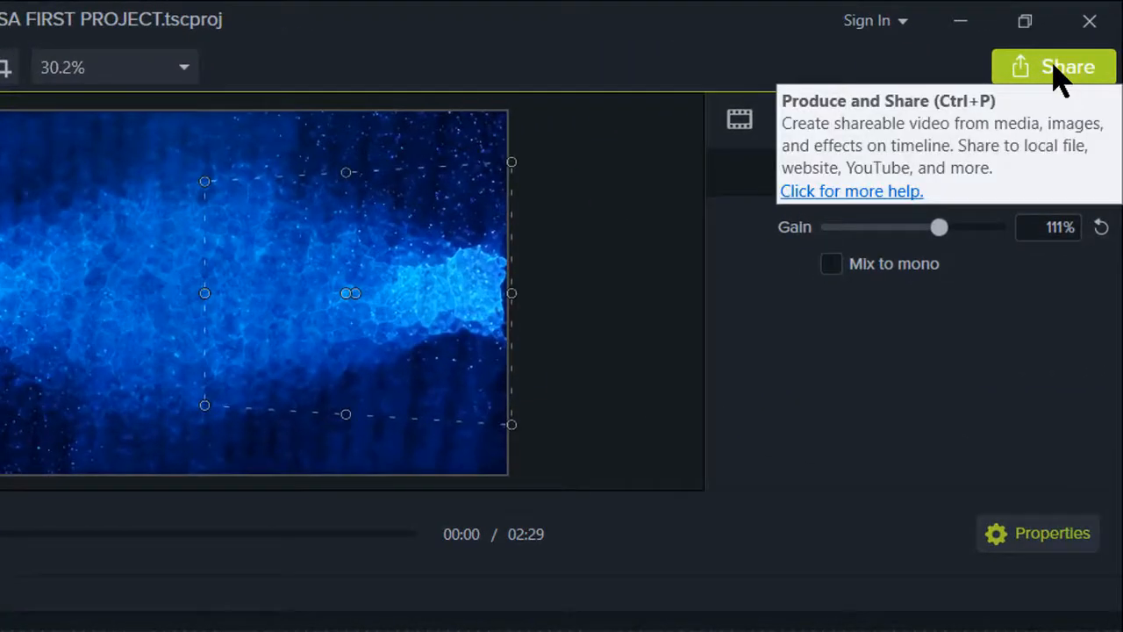
Step: Start producing the video as a local file with the MP4 only (up to 720p) preset and continue to the output file settings
{"action": "left_click", "coordinate": [1072, 54]}
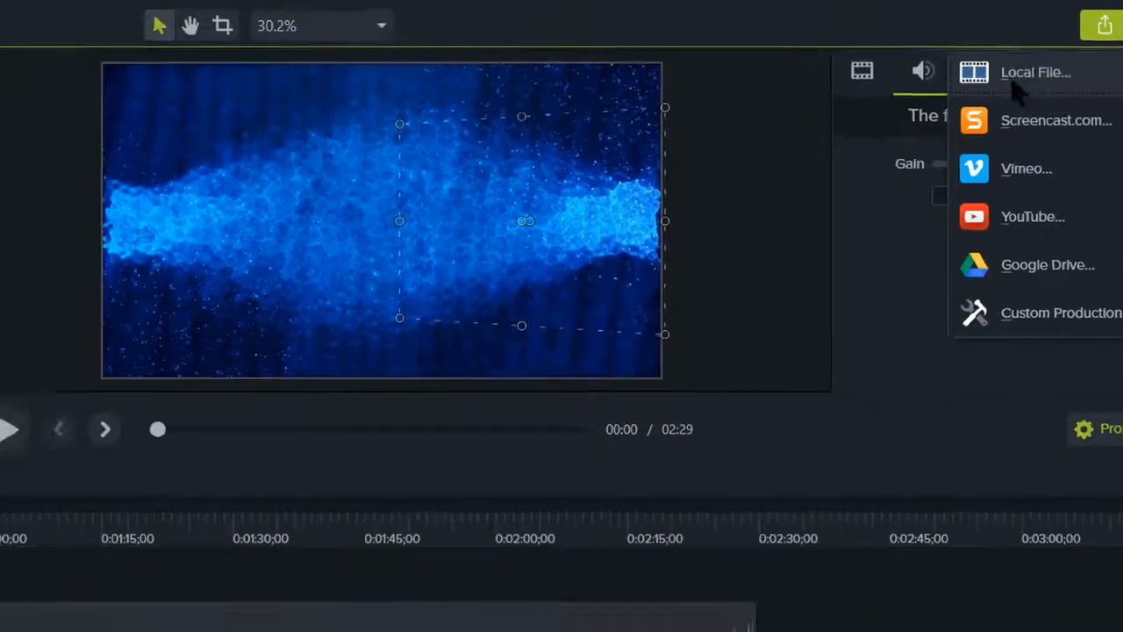
{"action": "left_click", "coordinate": [974, 123]}
{"action": "left_click", "coordinate": [727, 165]}
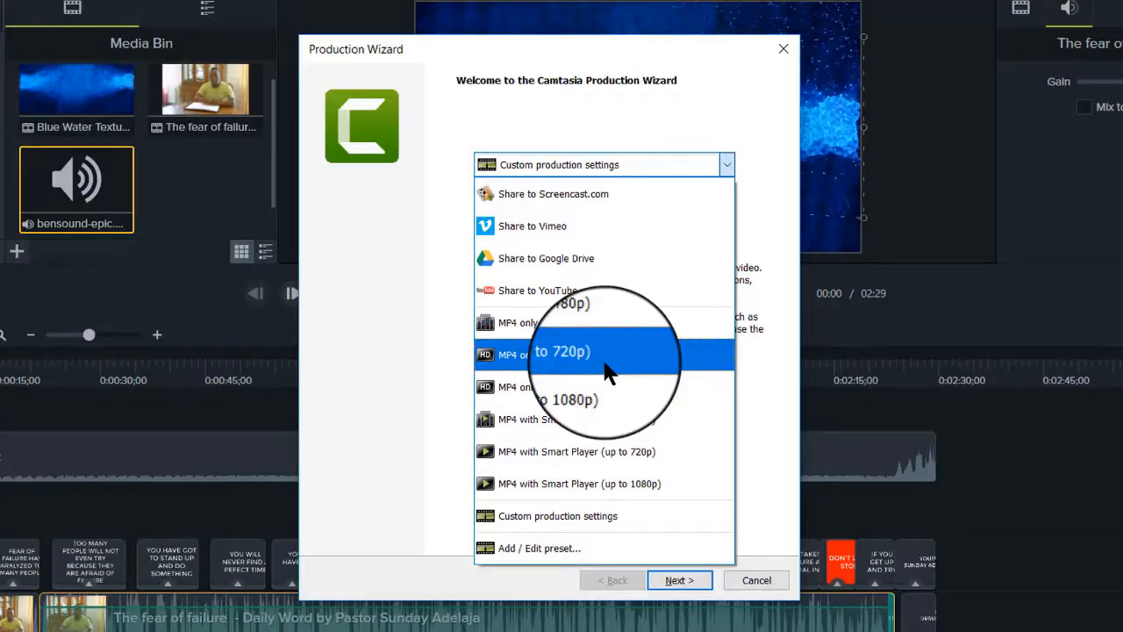
{"action": "left_click", "coordinate": [604, 363]}
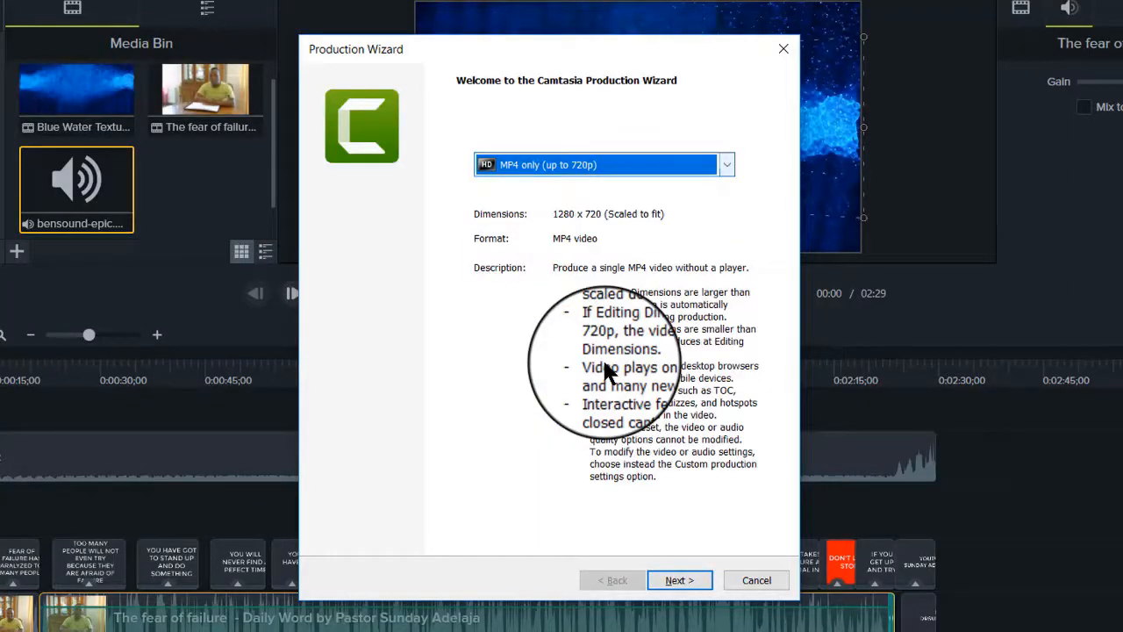
{"action": "left_click", "coordinate": [676, 582]}
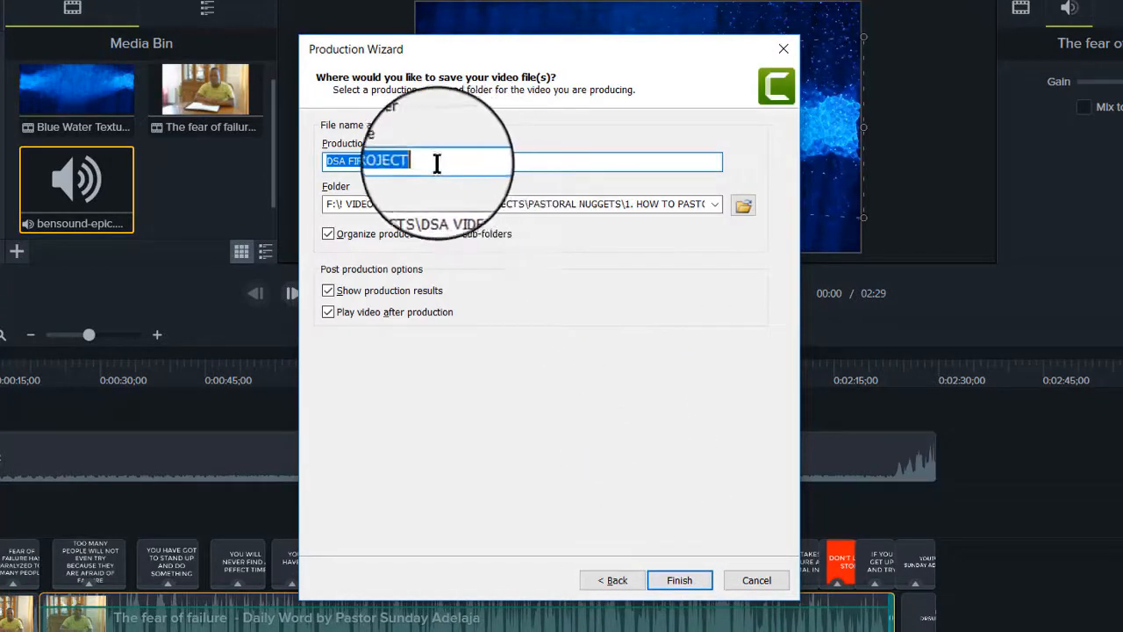